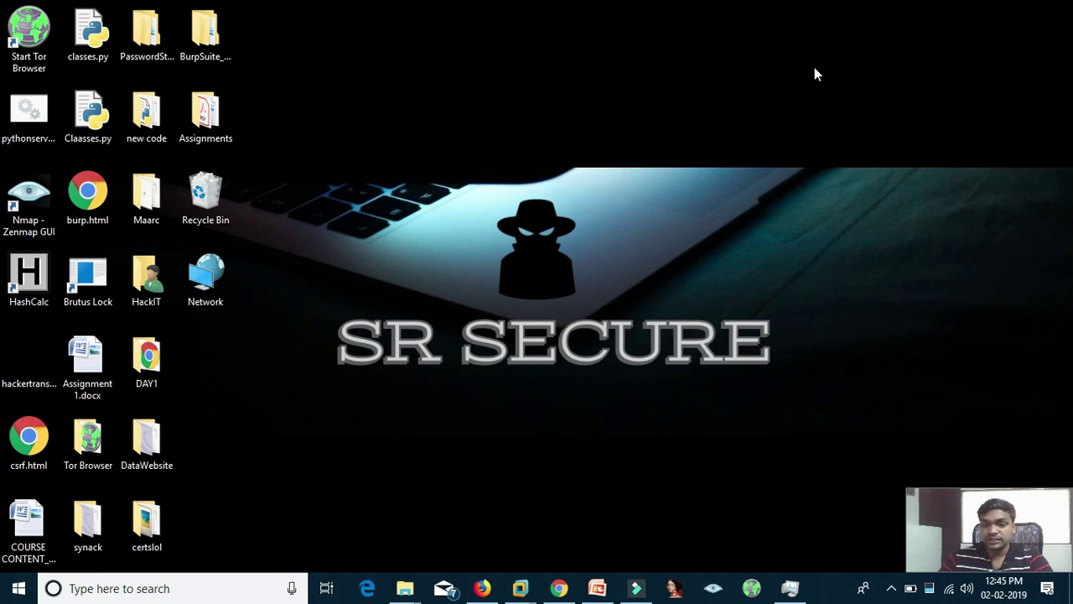
Create a new text document on the desktop named secret.txt and open it in Notepad.
{"action": "right_click", "coordinate": [814, 68]}
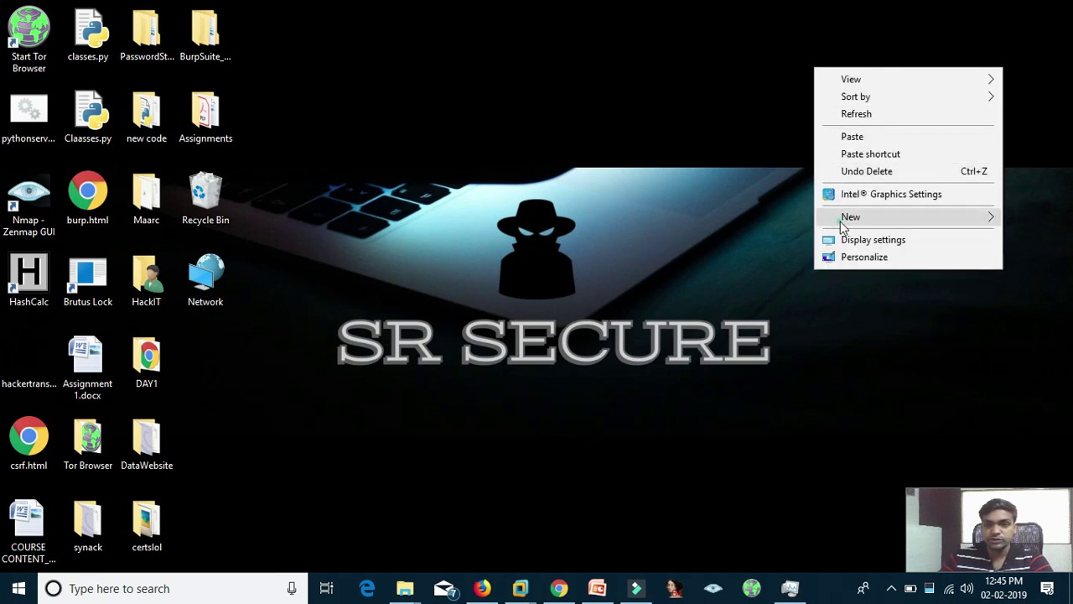
{"action": "mouse_move", "coordinate": [840, 220]}
{"action": "left_click", "coordinate": [682, 326]}
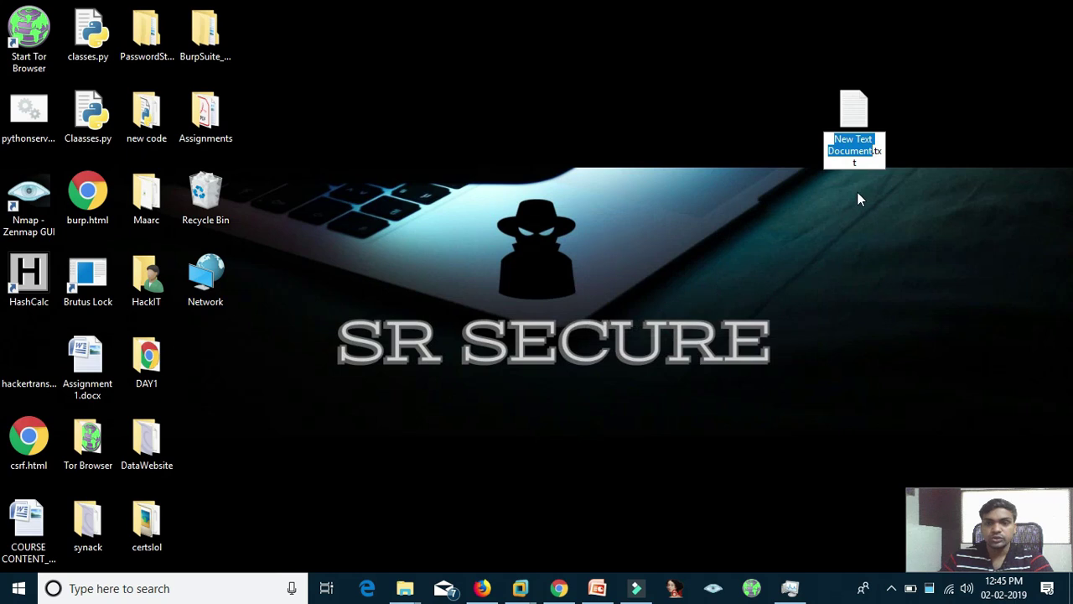
{"action": "type", "text": "secret"}
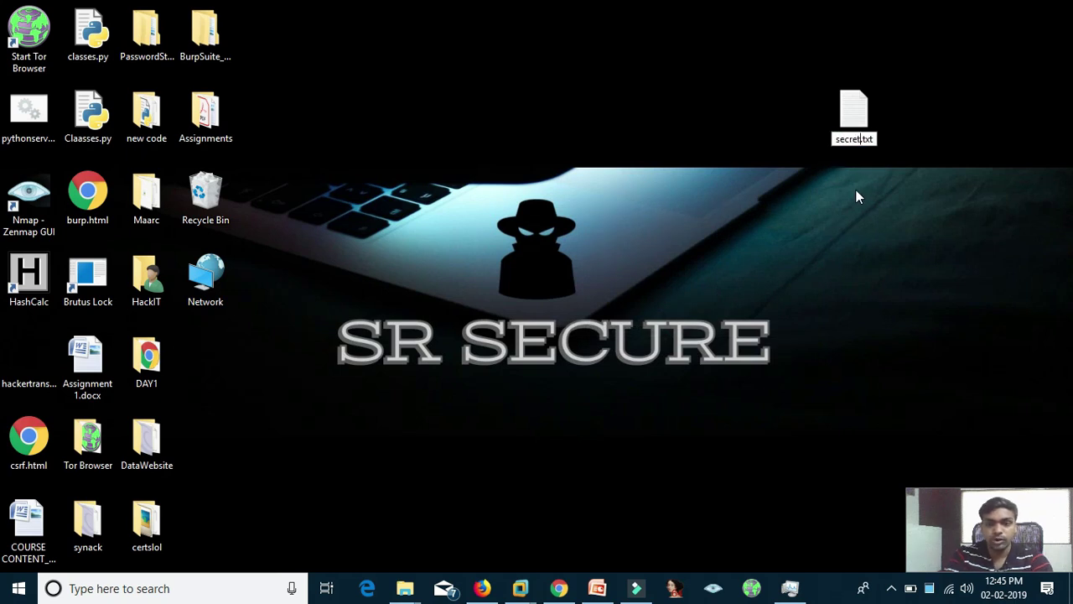
{"action": "key", "text": "Return"}
{"action": "key", "text": "Return"}
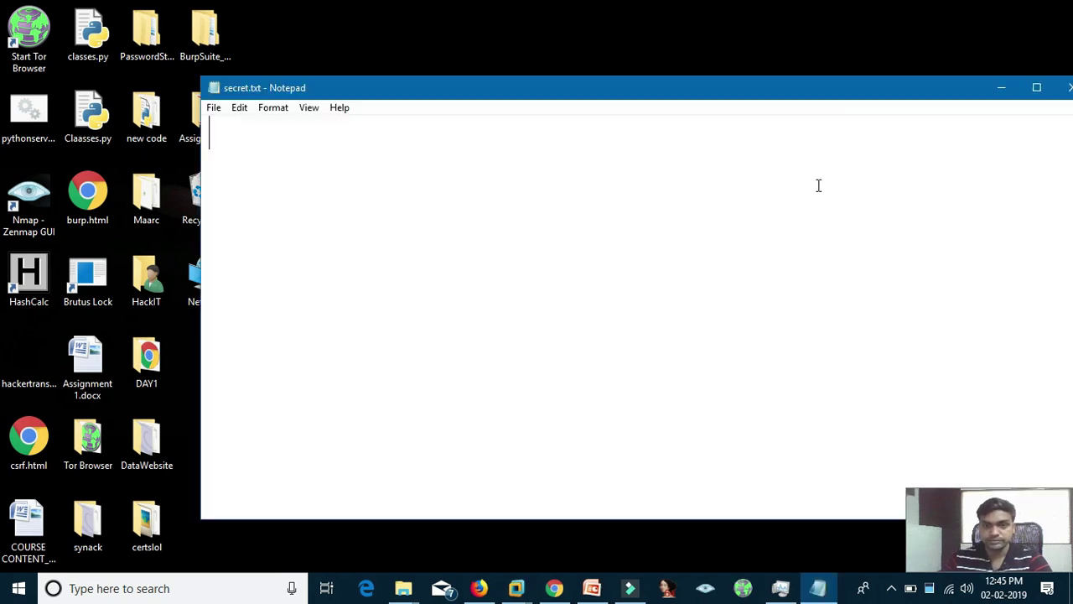
Type a sample account-number line into secret.txt, close Notepad and move the icon top-right.
{"action": "mouse_move", "coordinate": [820, 84]}
{"action": "left_mouse_down"}
{"action": "mouse_move", "coordinate": [876, 75]}
{"action": "mouse_move", "coordinate": [826, 64]}
{"action": "left_mouse_up"}
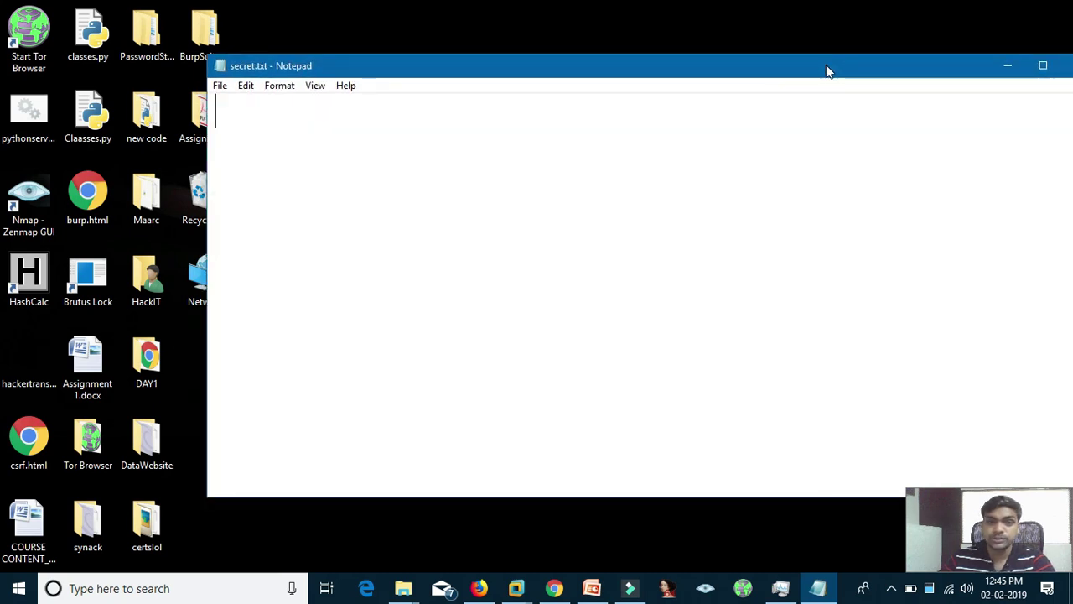
{"action": "left_click", "coordinate": [479, 128]}
{"action": "type", "text": "th"}
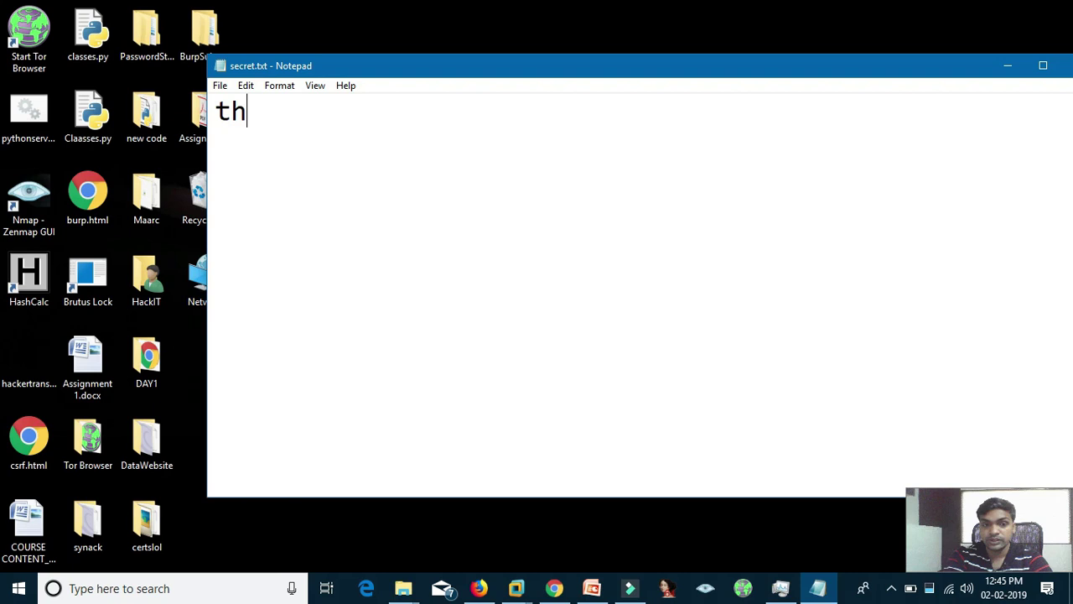
{"action": "type", "text": "isismyacc"}
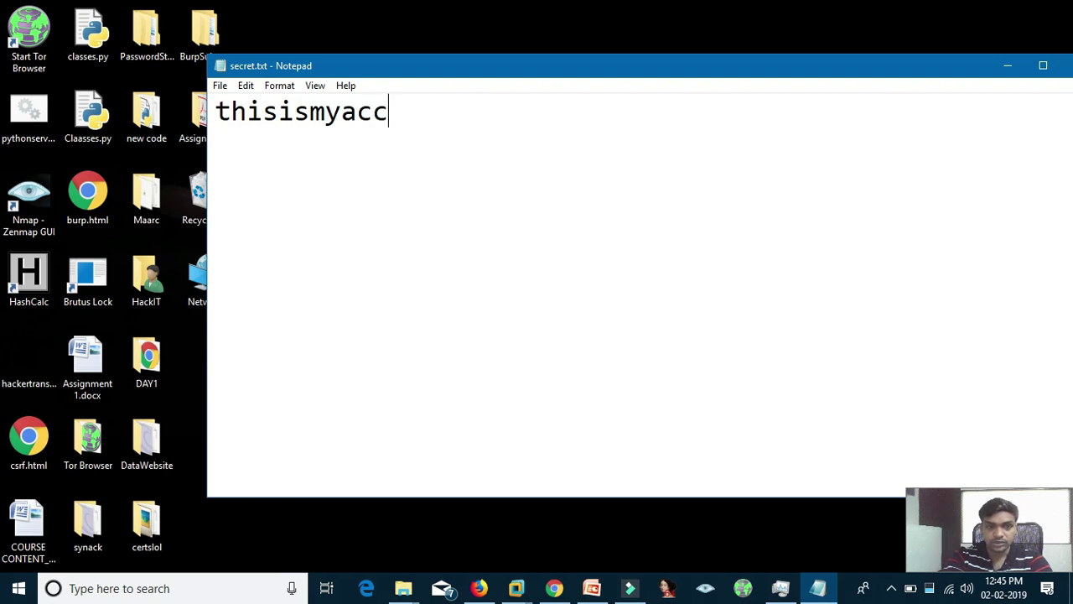
{"action": "type", "text": "ountn"}
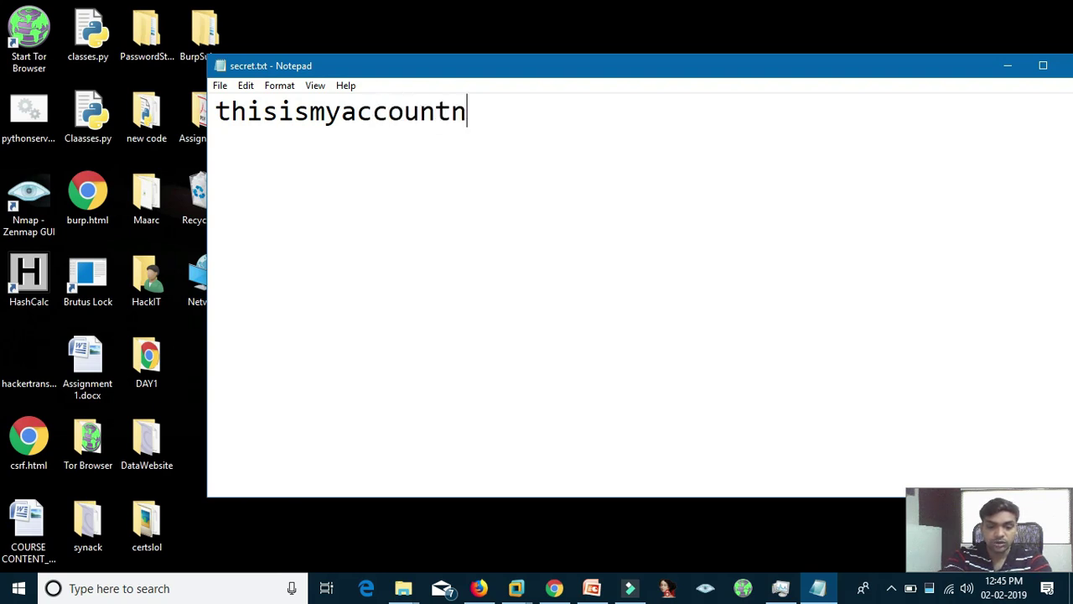
{"action": "type", "text": "o-1234"}
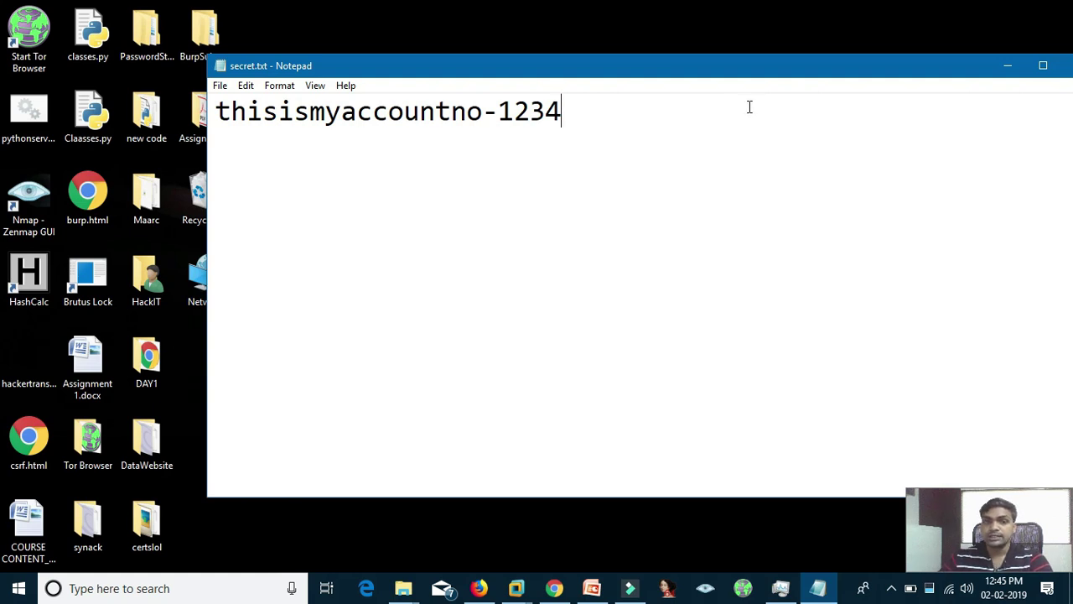
{"action": "left_click_drag", "start_coordinate": [807, 77], "coordinate": [695, 91]}
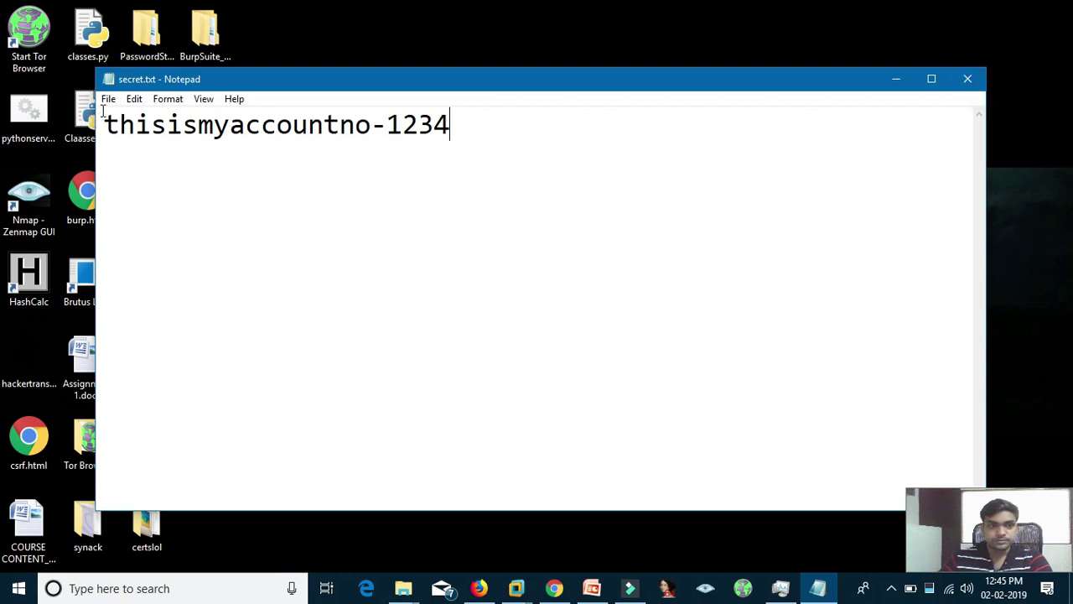
{"action": "left_click_drag", "start_coordinate": [122, 84], "coordinate": [129, 83]}
{"action": "left_click_drag", "start_coordinate": [126, 124], "coordinate": [457, 125]}
{"action": "left_click", "coordinate": [507, 118]}
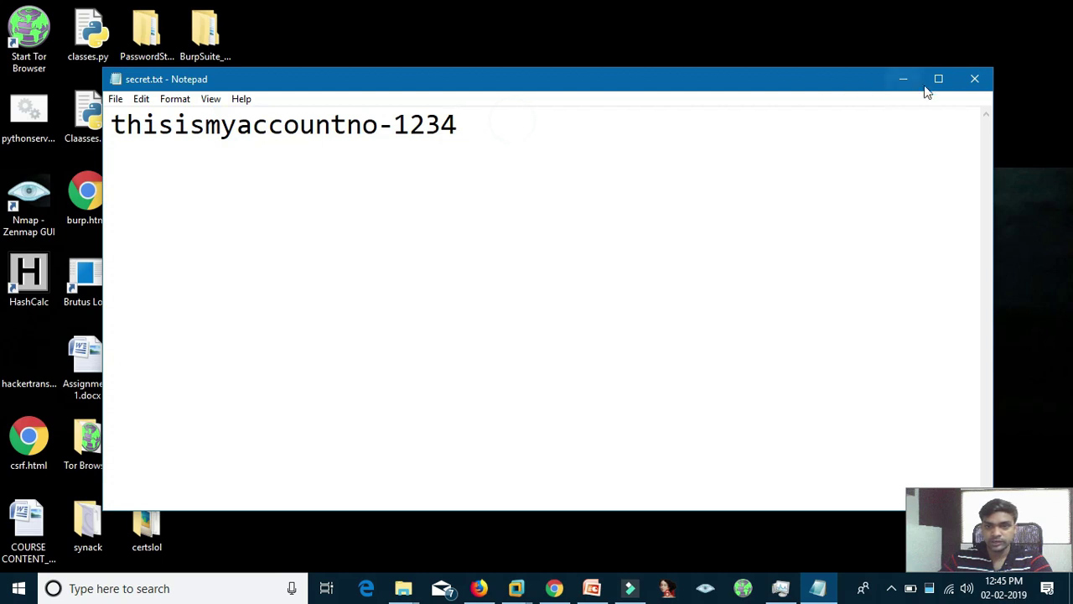
{"action": "left_click", "coordinate": [960, 82]}
{"action": "left_click_drag", "start_coordinate": [852, 109], "coordinate": [996, 85]}
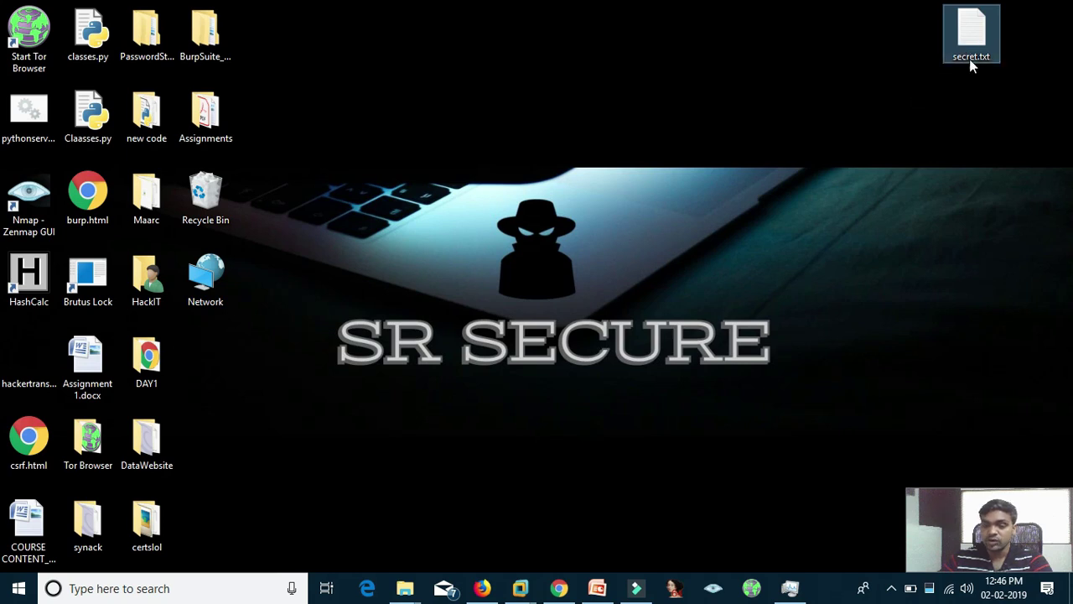
Refresh the desktop and launch a new blank Notepad from Start search.
{"action": "right_click", "coordinate": [792, 194]}
{"action": "left_click", "coordinate": [811, 240]}
{"action": "key", "text": "super"}
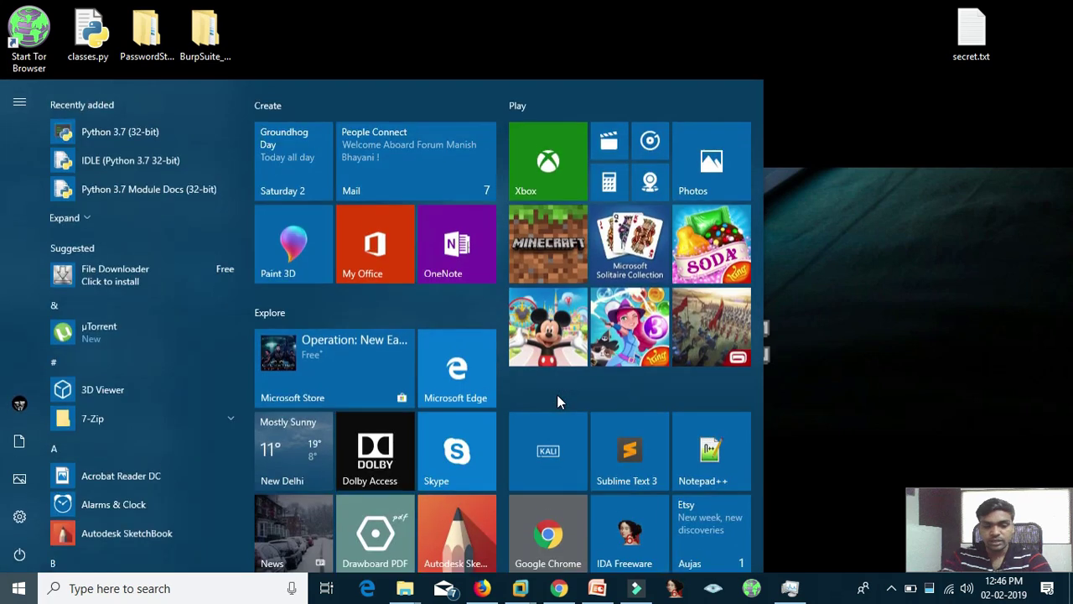
{"action": "type", "text": "notepad"}
{"action": "key", "text": "Return"}
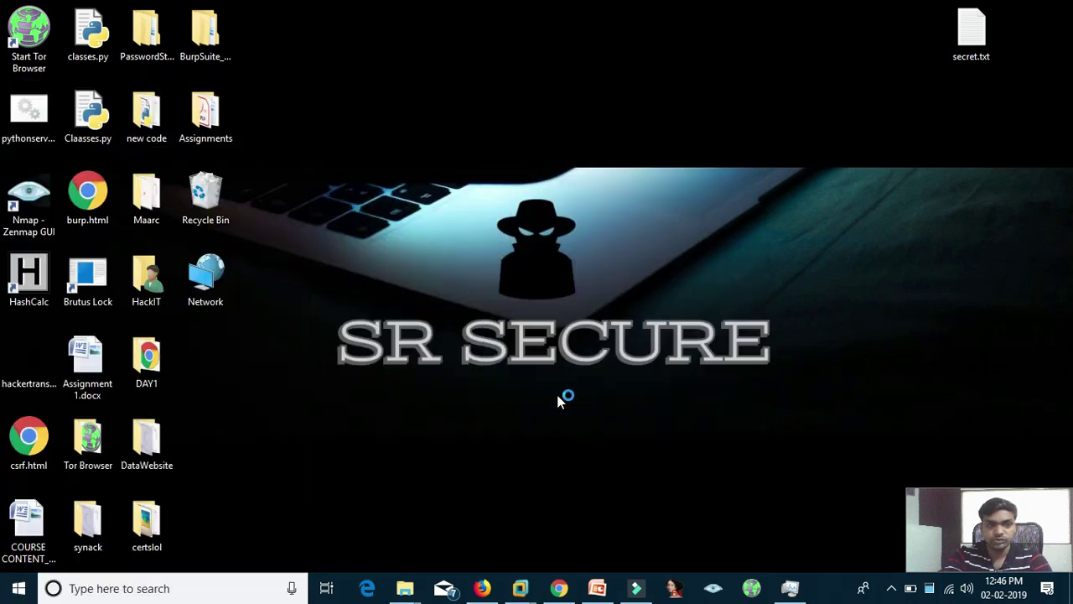
{"action": "left_click_drag", "start_coordinate": [633, 84], "coordinate": [787, 184]}
{"action": "left_click_drag", "start_coordinate": [29, 277], "coordinate": [853, 44]}
{"action": "left_click_drag", "start_coordinate": [824, 171], "coordinate": [658, 135]}
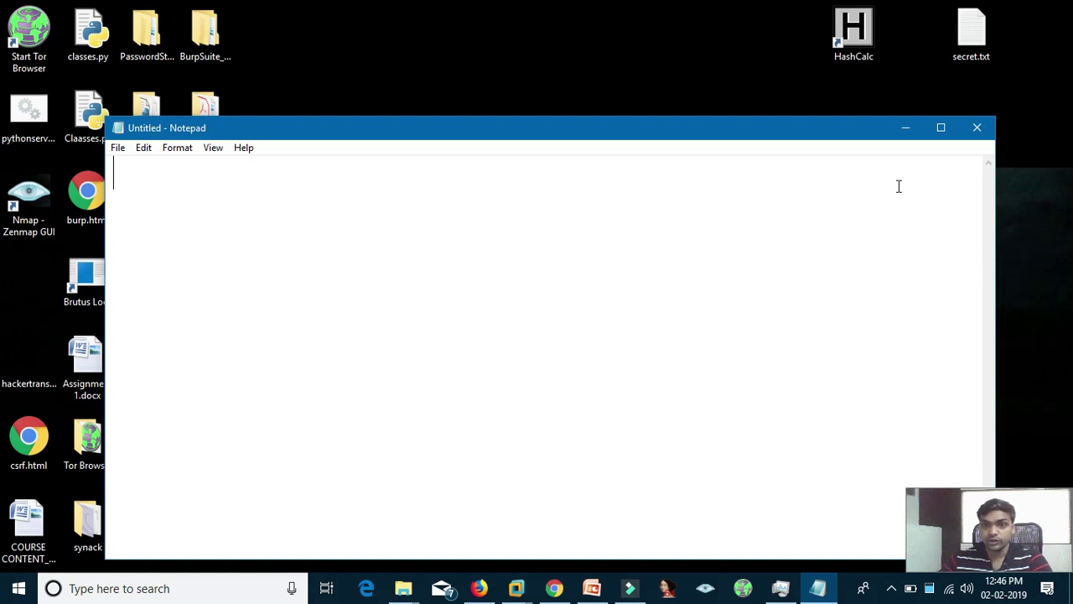
{"action": "left_click_drag", "start_coordinate": [980, 50], "coordinate": [868, 47]}
{"action": "left_click_drag", "start_coordinate": [678, 93], "coordinate": [658, 39]}
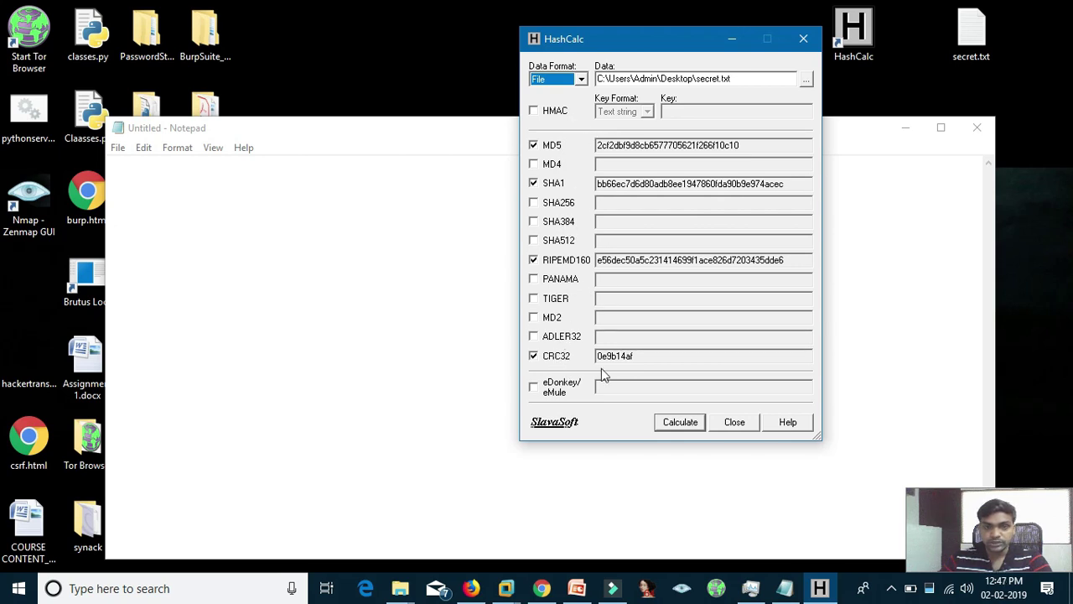
{"action": "left_click_drag", "start_coordinate": [660, 48], "coordinate": [637, 89]}
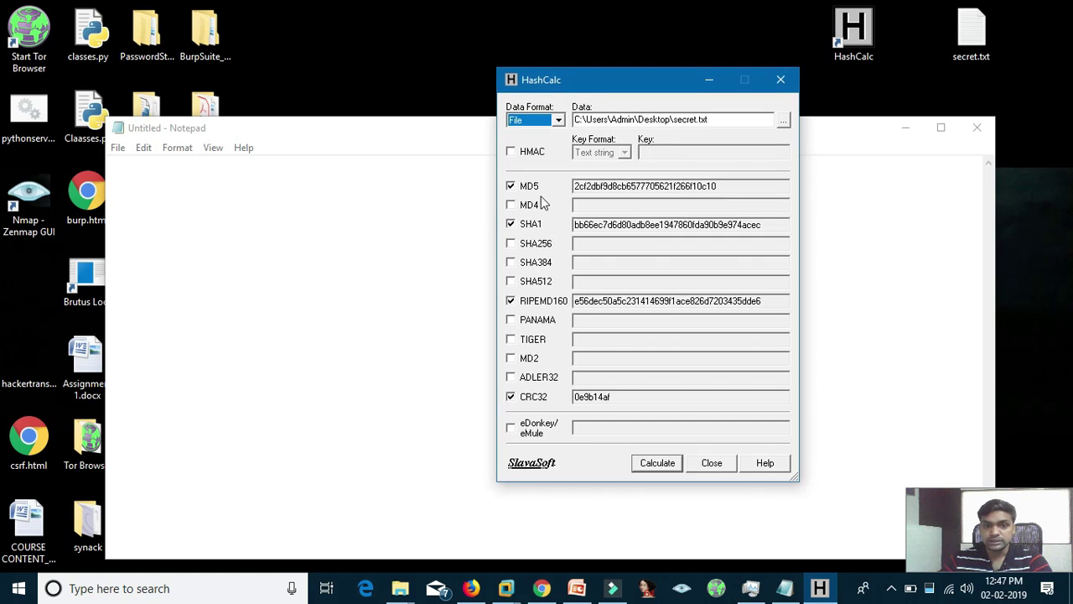
{"action": "double_click", "coordinate": [718, 185]}
{"action": "key", "text": "ctrl+c"}
Paste the MD5 into the blank Notepad page and prefix it with 'original-'.
{"action": "left_click", "coordinate": [271, 173]}
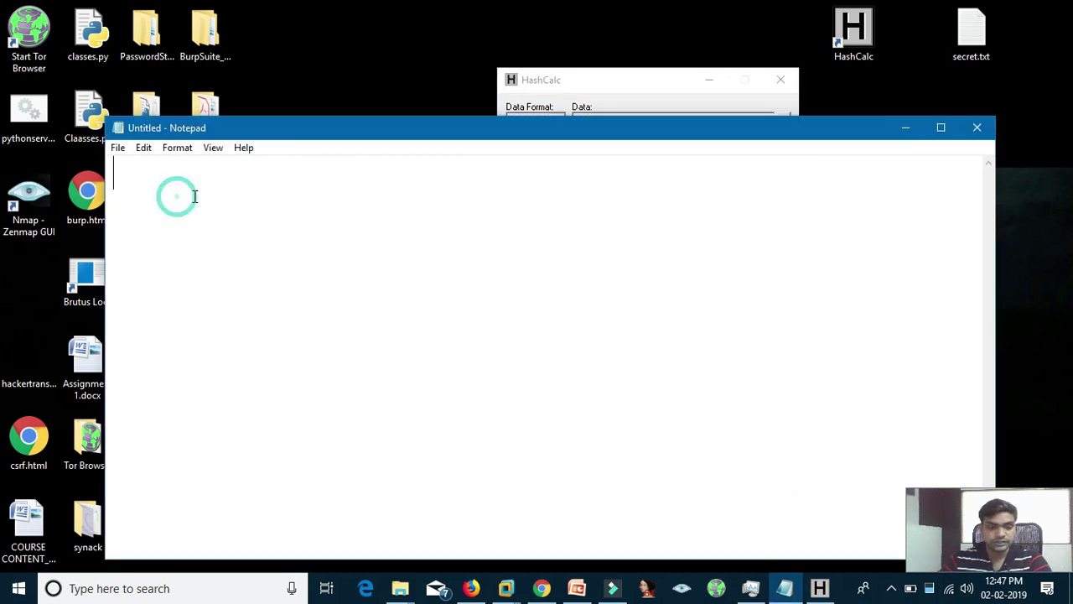
{"action": "key", "text": "ctrl+v"}
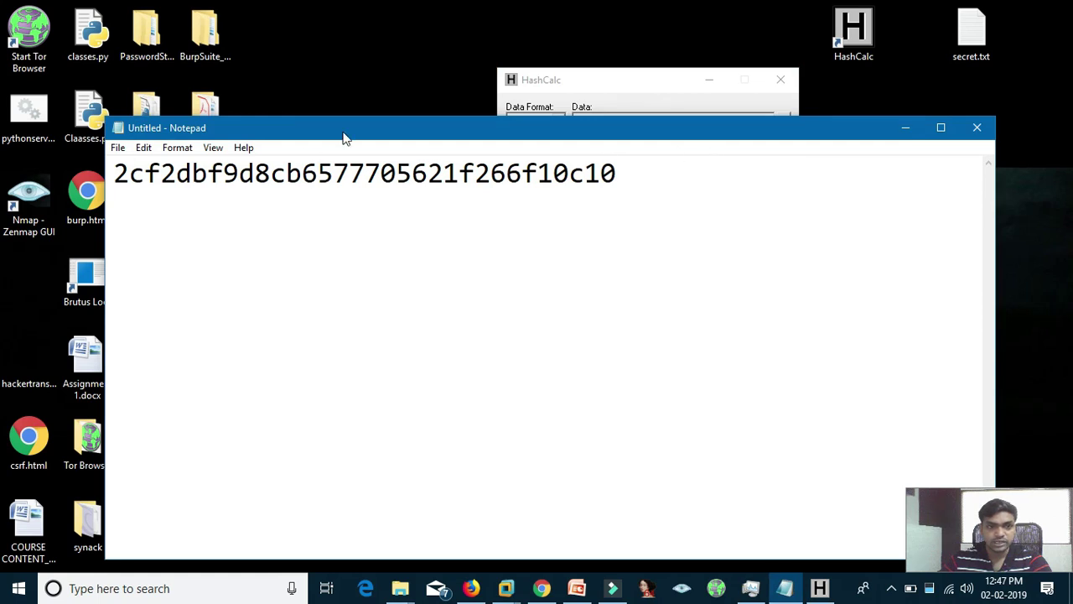
{"action": "left_click_drag", "start_coordinate": [343, 136], "coordinate": [330, 129]}
{"action": "left_click", "coordinate": [107, 171]}
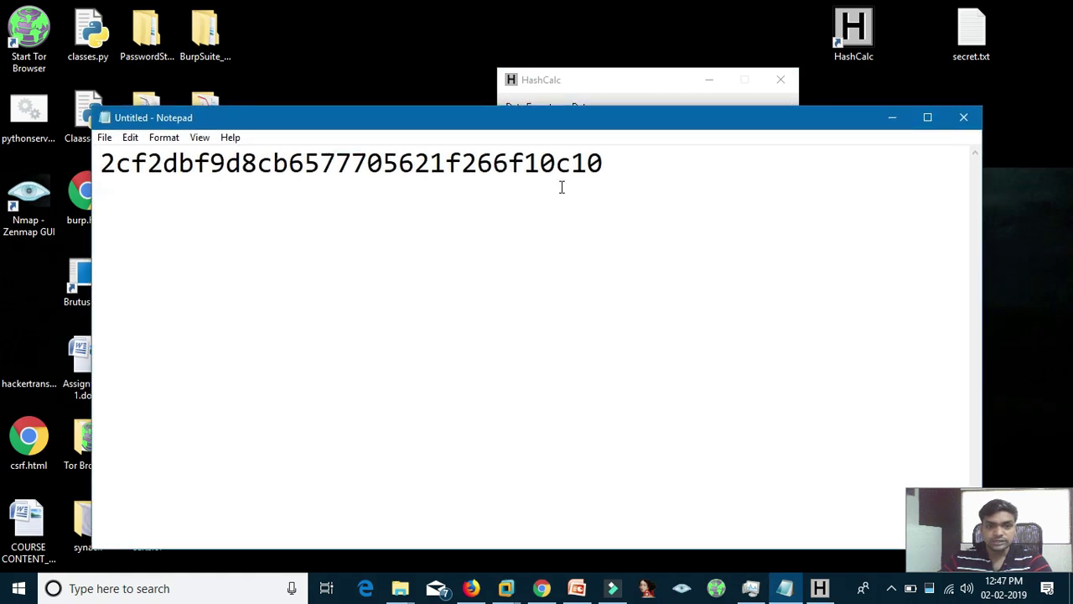
{"action": "type", "text": "original"}
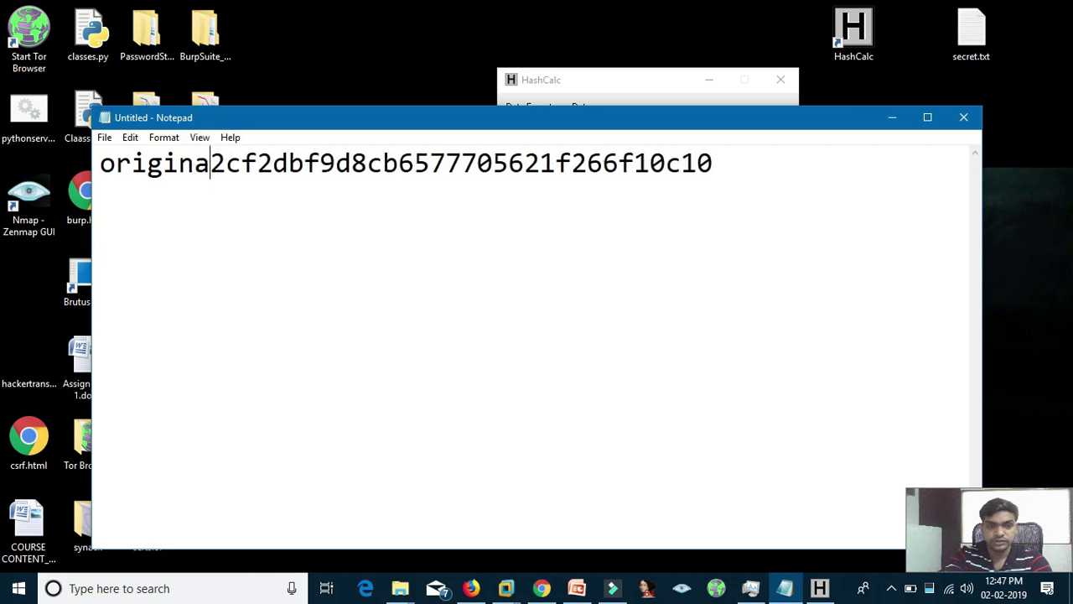
{"action": "type", "text": "-"}
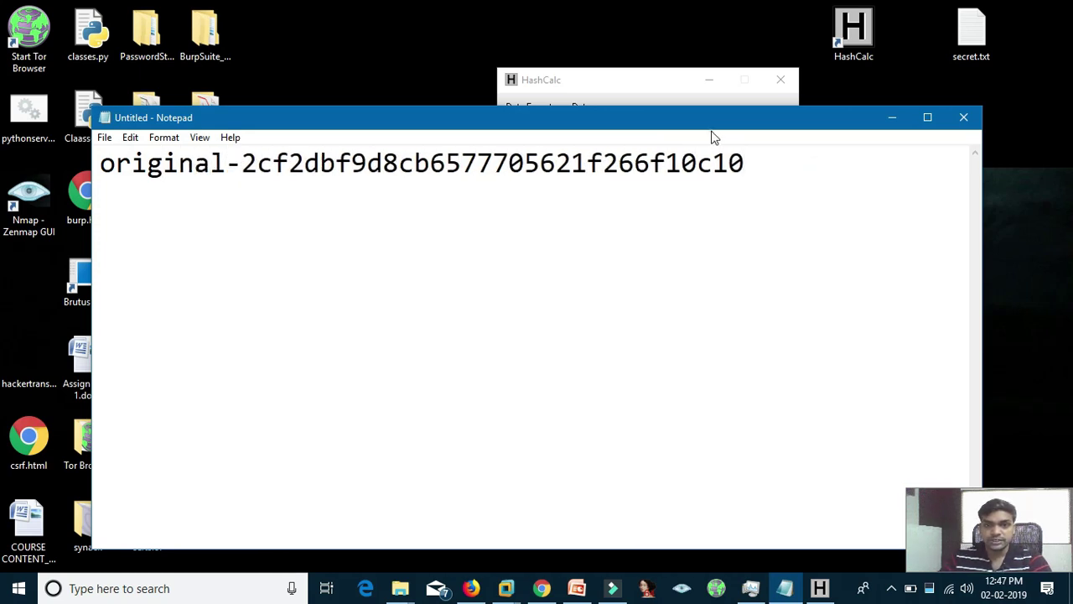
{"action": "left_click_drag", "start_coordinate": [701, 126], "coordinate": [649, 140]}
{"action": "left_click_drag", "start_coordinate": [638, 94], "coordinate": [566, 55]}
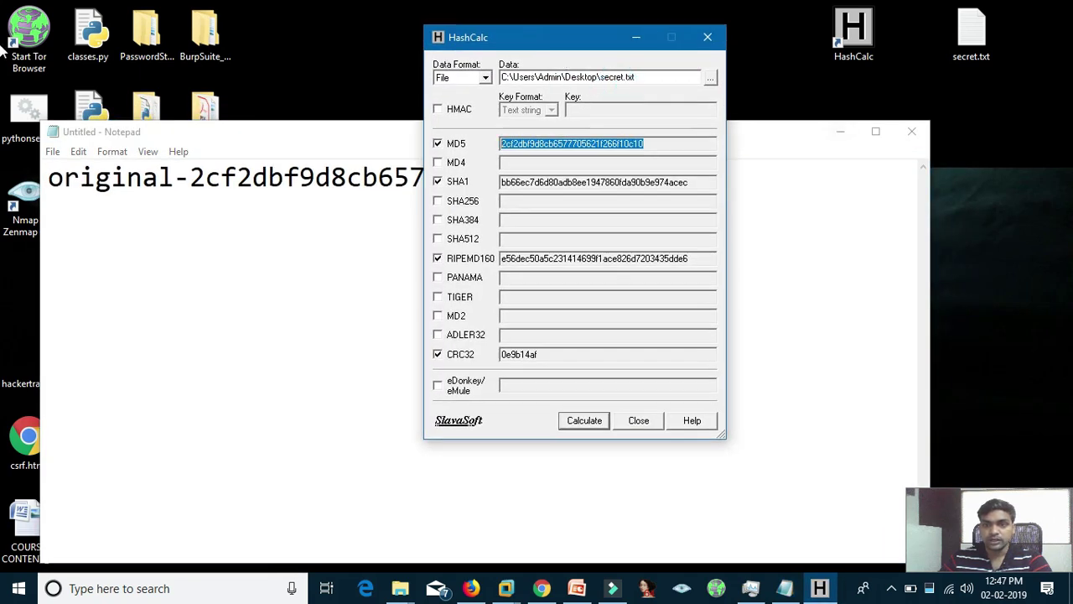
{"action": "left_click", "coordinate": [973, 51]}
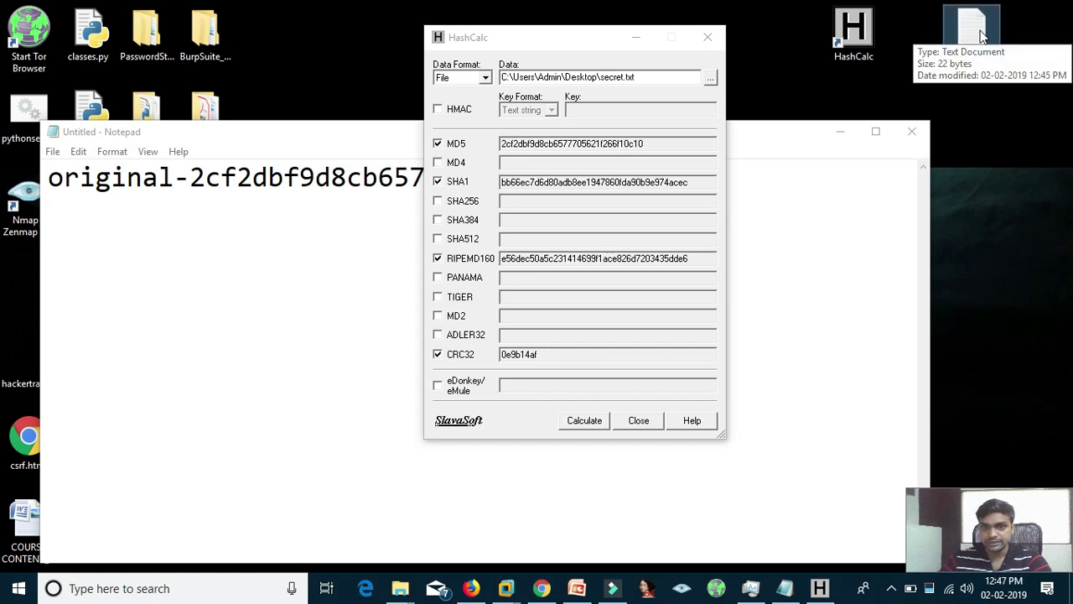
Reopen secret.txt, change the account line's last digit from 4 to 5, save and close.
{"action": "double_click", "coordinate": [972, 34]}
{"action": "left_click", "coordinate": [480, 124]}
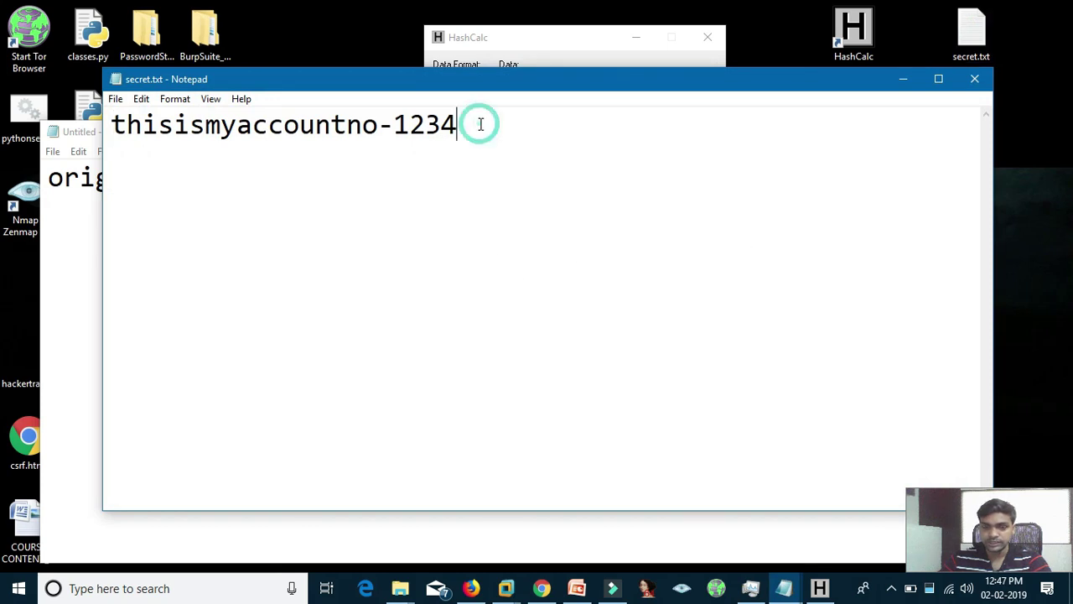
{"action": "key", "text": "BackSpace"}
{"action": "type", "text": "5"}
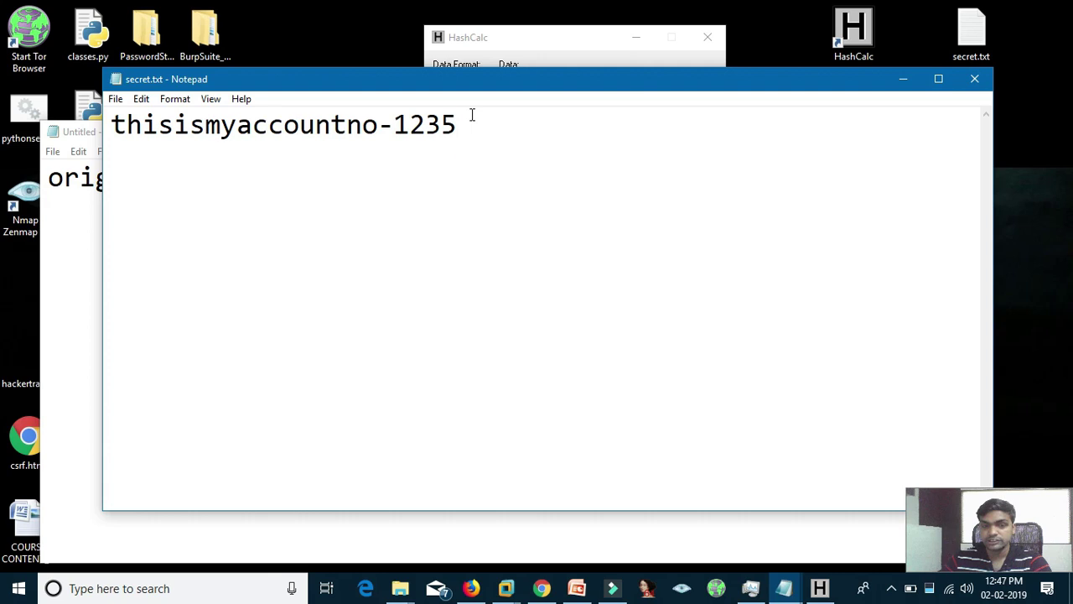
{"action": "left_click_drag", "start_coordinate": [394, 125], "coordinate": [460, 126]}
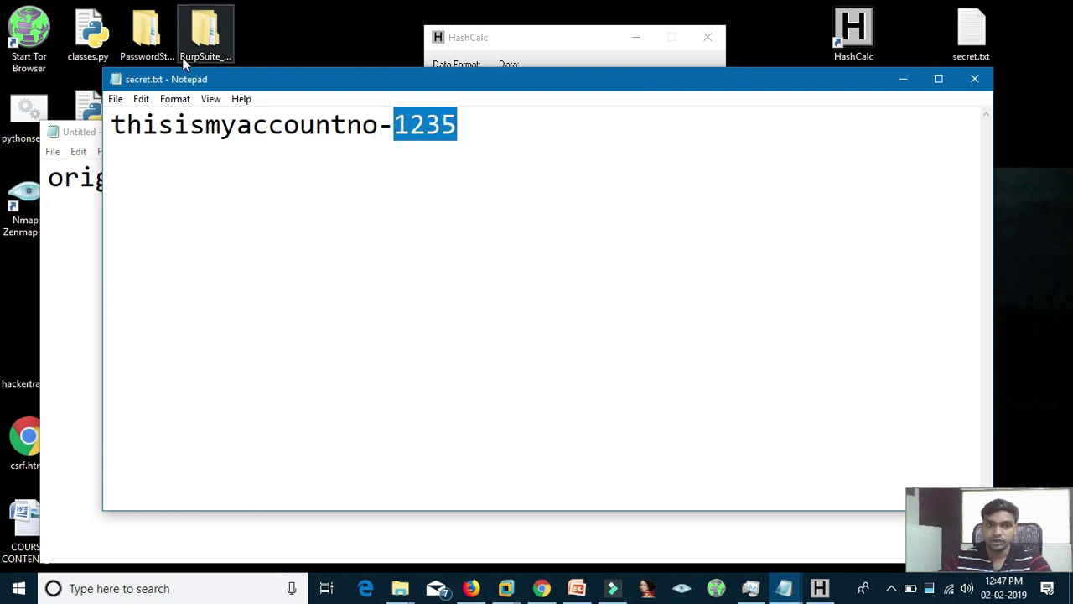
{"action": "left_click", "coordinate": [116, 99]}
{"action": "left_click", "coordinate": [138, 152]}
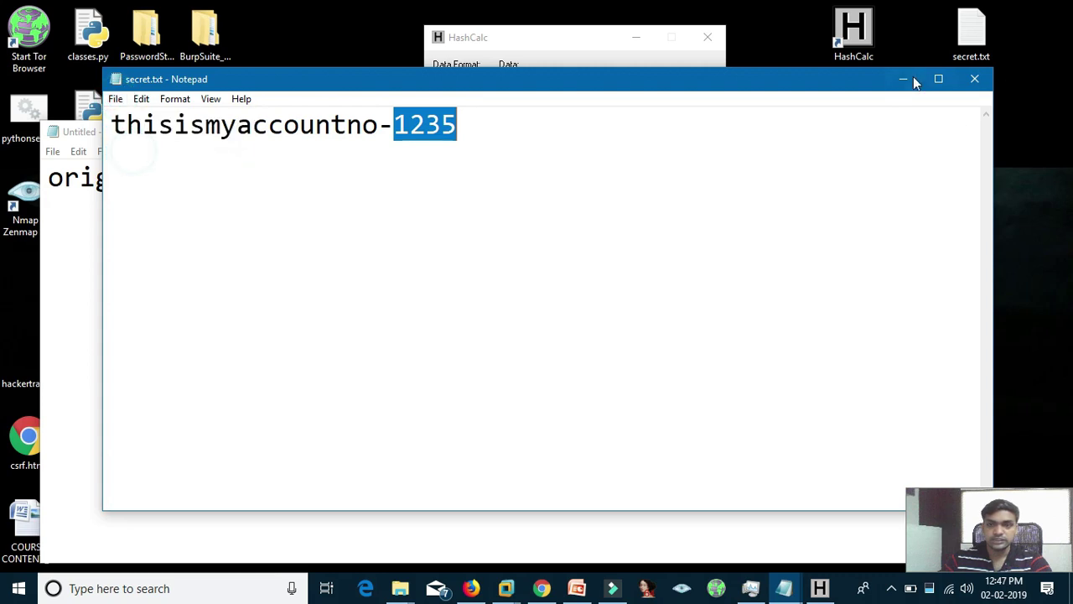
{"action": "left_click", "coordinate": [973, 78]}
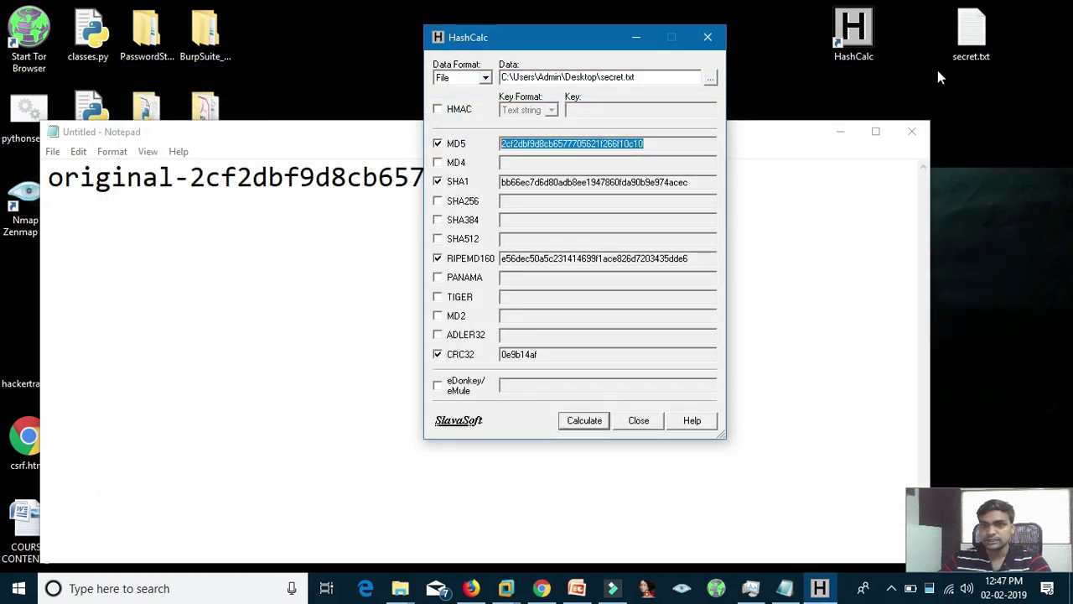
Drop the edited secret.txt onto HashCalc to recompute its hashes and copy the new MD5.
{"action": "left_click", "coordinate": [993, 38]}
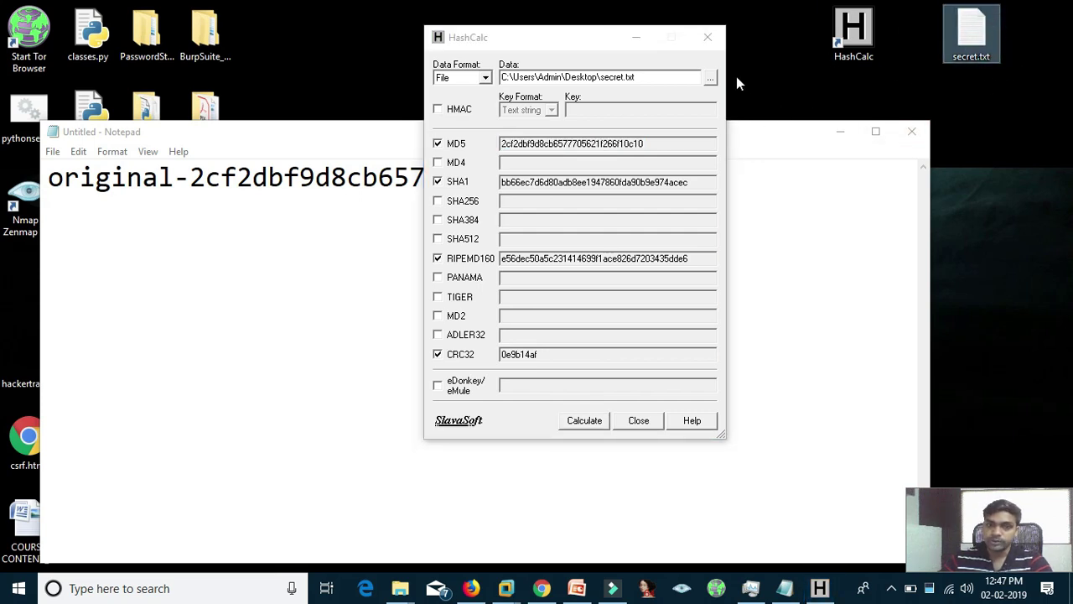
{"action": "left_click", "coordinate": [590, 41]}
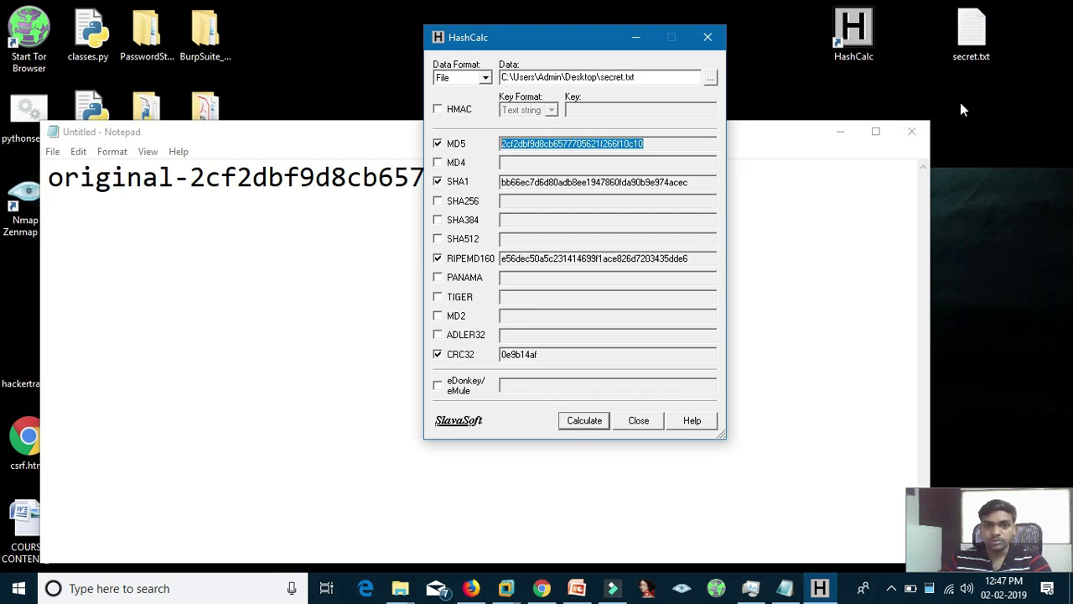
{"action": "left_click_drag", "start_coordinate": [589, 41], "coordinate": [656, 44]}
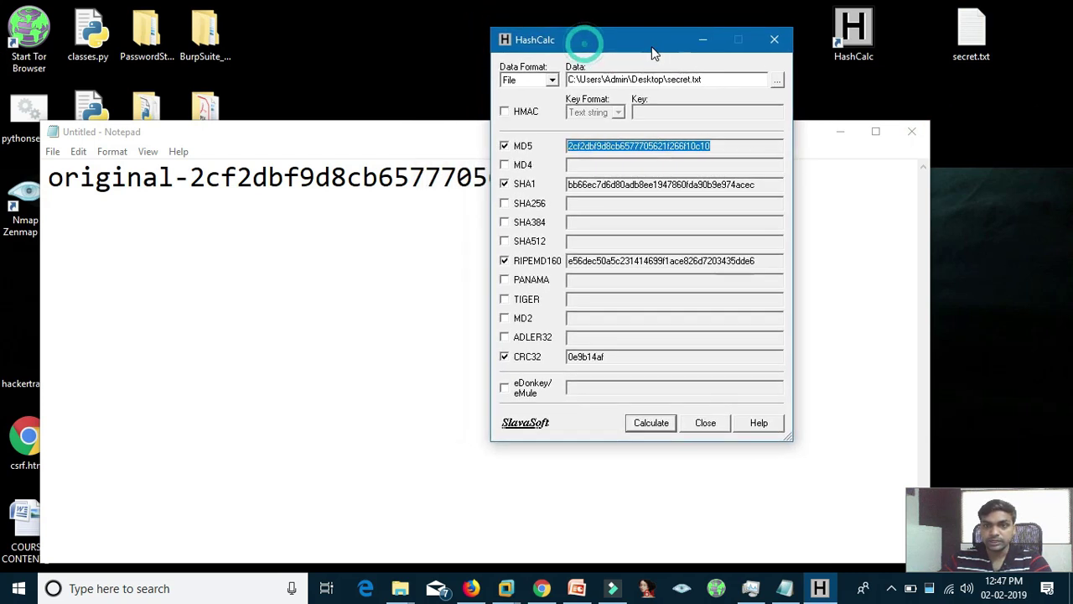
{"action": "left_click", "coordinate": [970, 50]}
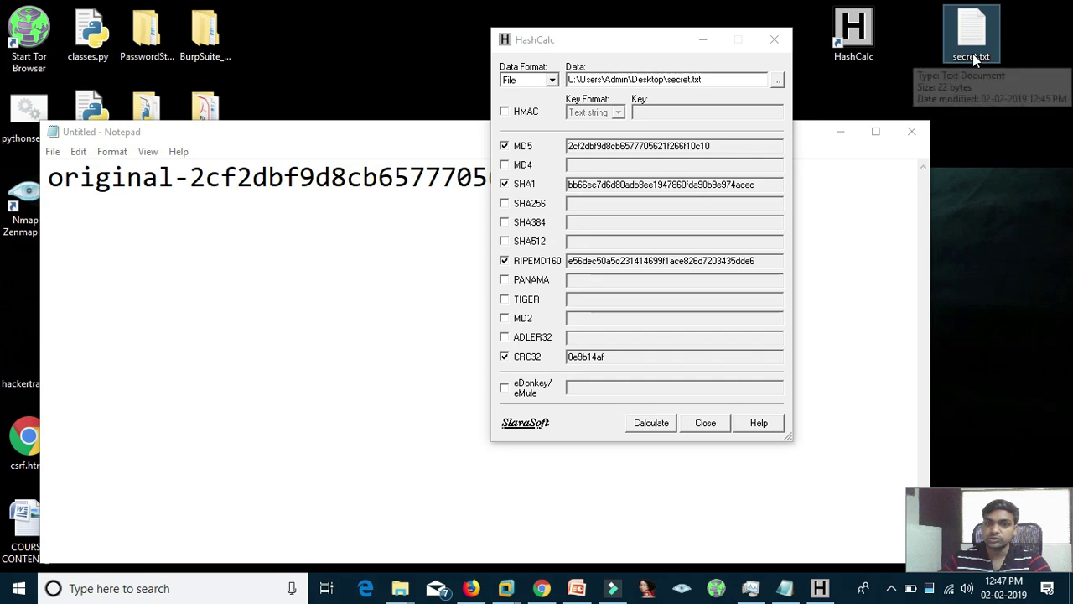
{"action": "left_click_drag", "start_coordinate": [666, 39], "coordinate": [650, 42]}
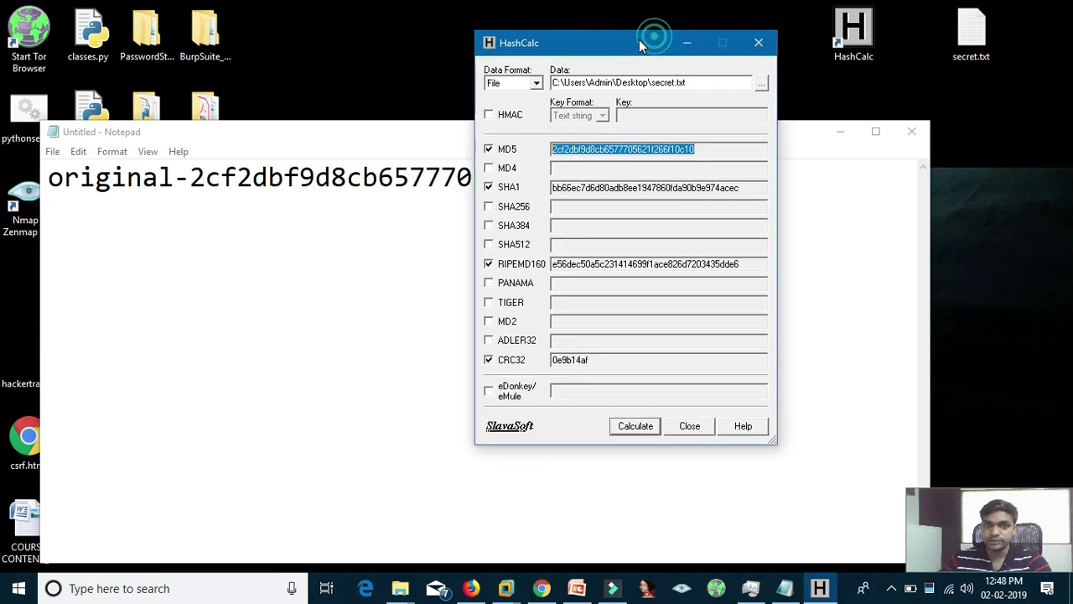
{"action": "left_click_drag", "start_coordinate": [971, 33], "coordinate": [712, 149]}
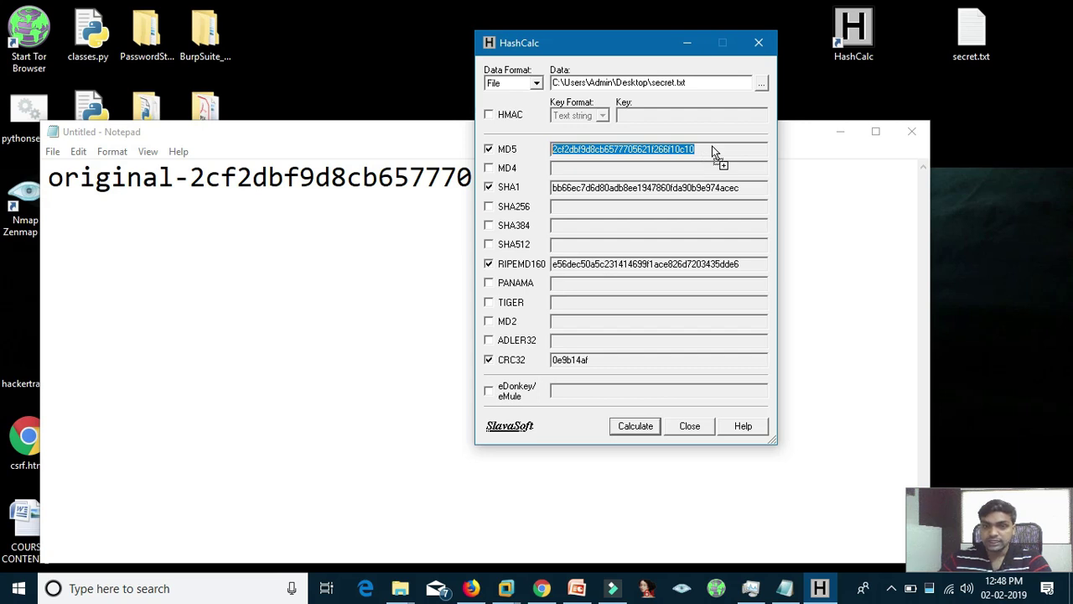
{"action": "left_click_drag", "start_coordinate": [713, 151], "coordinate": [713, 150]}
{"action": "double_click", "coordinate": [713, 148]}
{"action": "right_click", "coordinate": [598, 148]}
{"action": "left_click", "coordinate": [618, 203]}
Add a second line 'modified-0ab63e2d723a4213067cee76e4f67d94' below the original hash.
{"action": "left_click", "coordinate": [411, 227]}
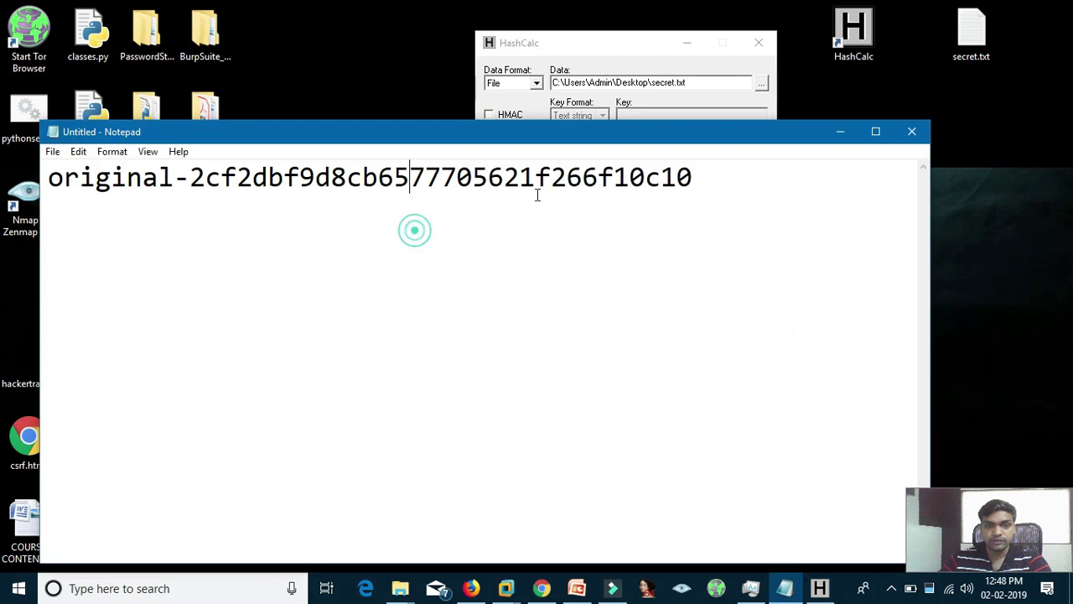
{"action": "key", "text": "Return"}
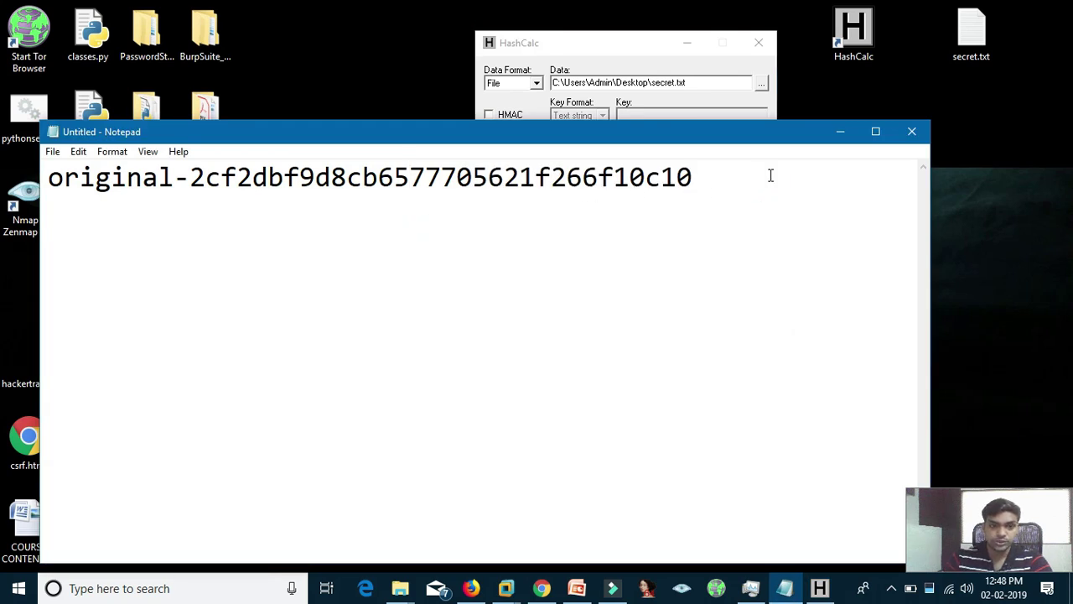
{"action": "key", "text": "ctrl+v"}
{"action": "left_click", "coordinate": [47, 211]}
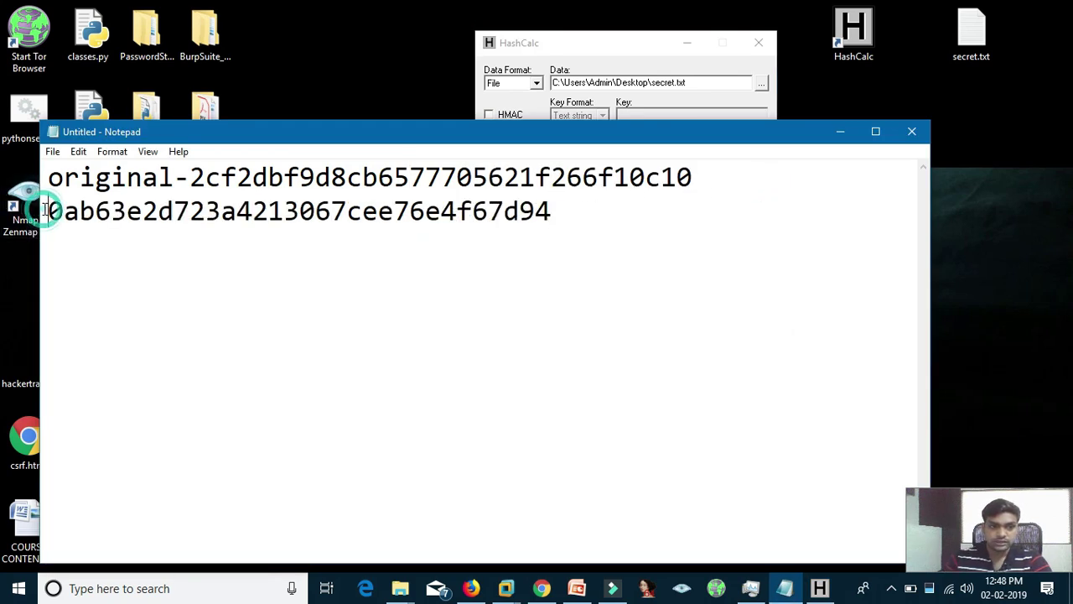
{"action": "type", "text": "modified"}
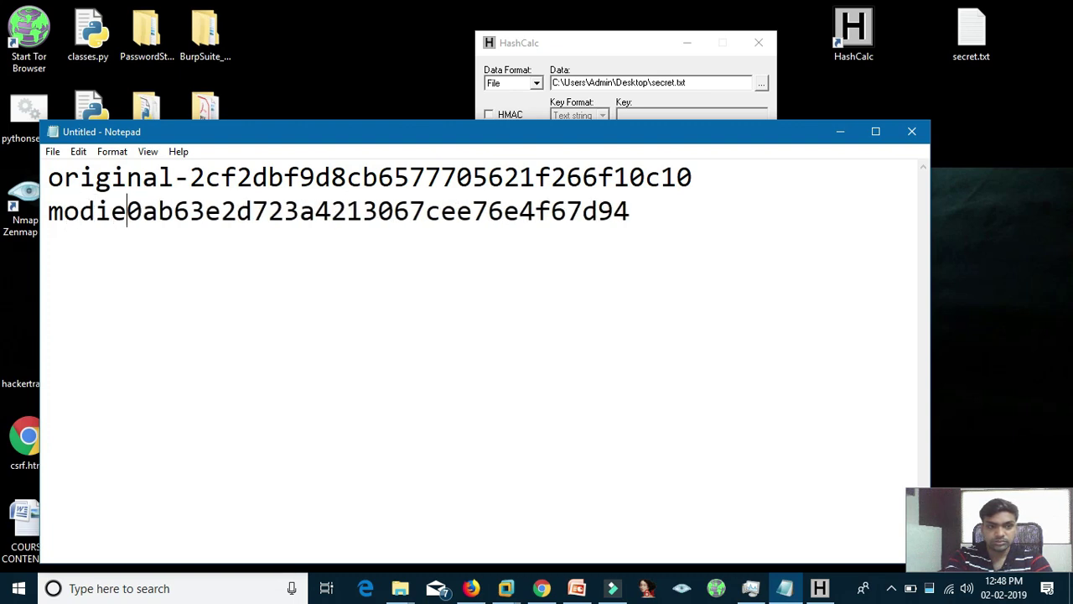
{"action": "type", "text": "-"}
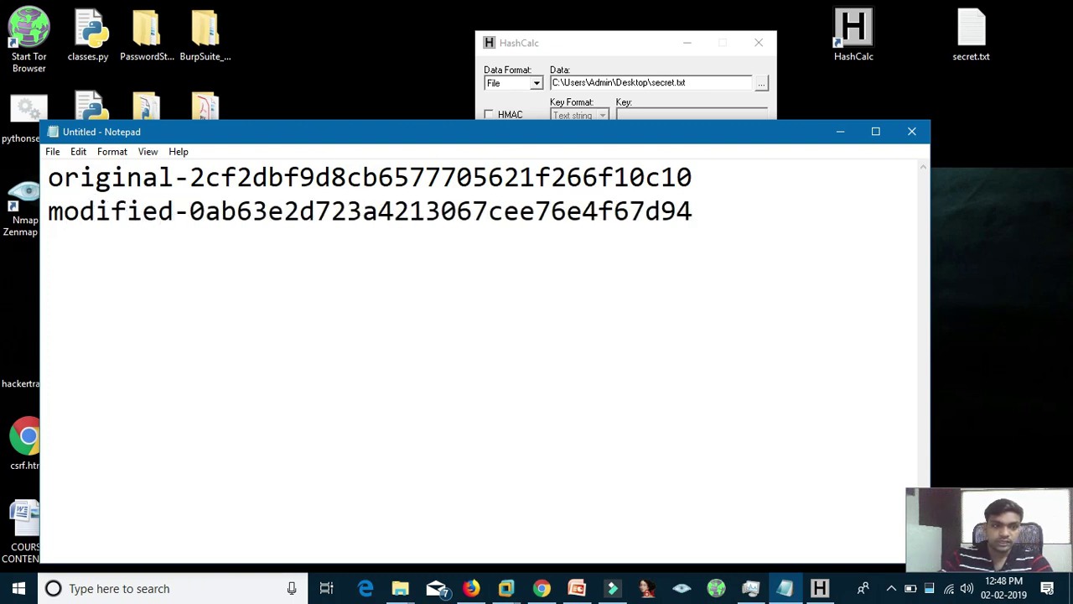
{"action": "left_click", "coordinate": [717, 207]}
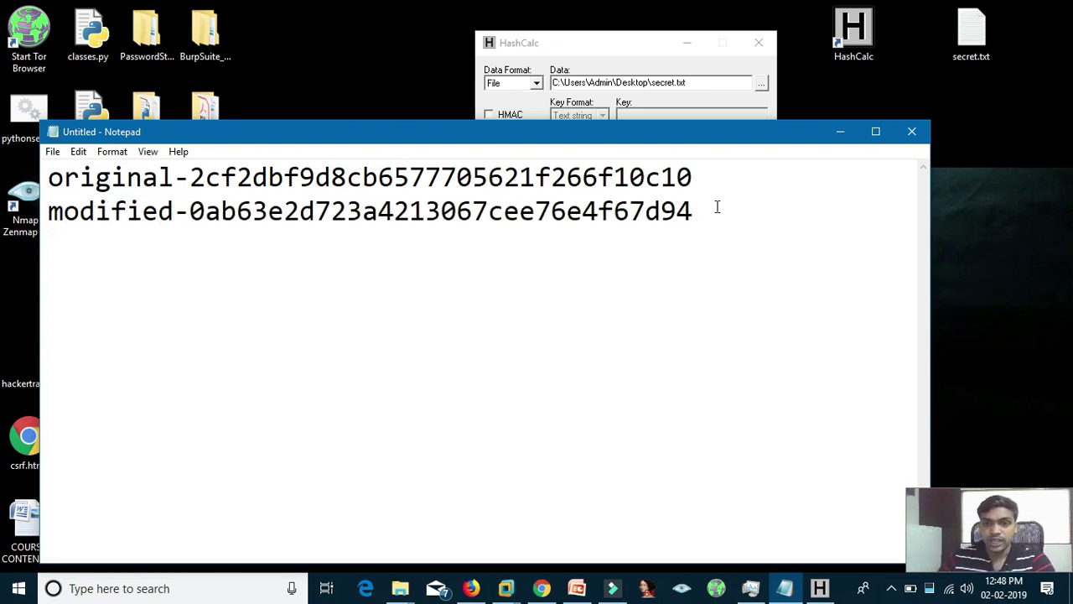
Highlight the original and modified hashes in turn to compare them.
{"action": "left_click_drag", "start_coordinate": [195, 214], "coordinate": [739, 219]}
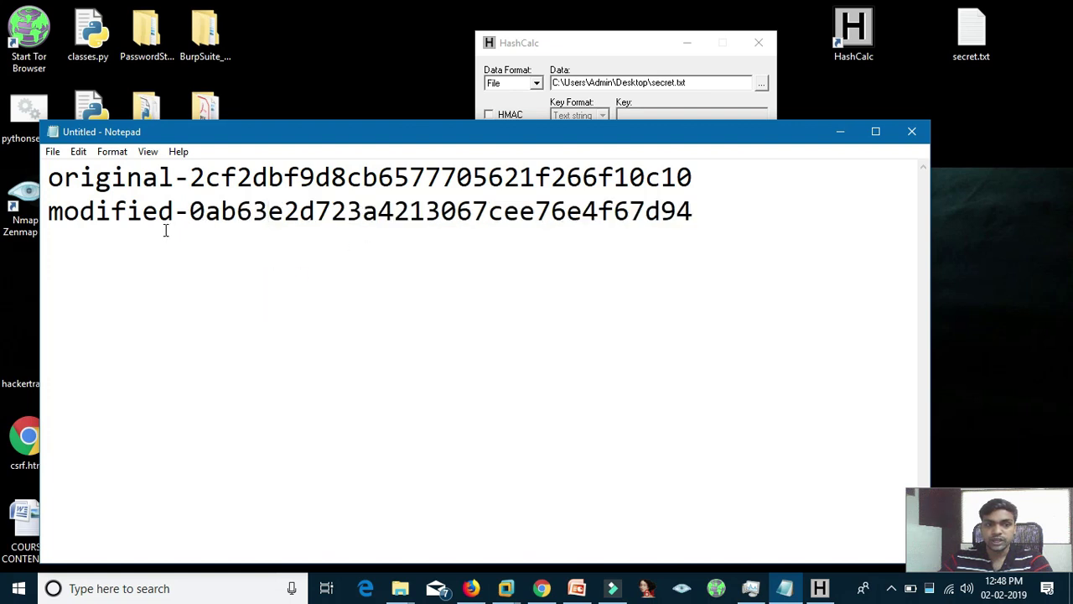
{"action": "left_click_drag", "start_coordinate": [185, 218], "coordinate": [736, 219]}
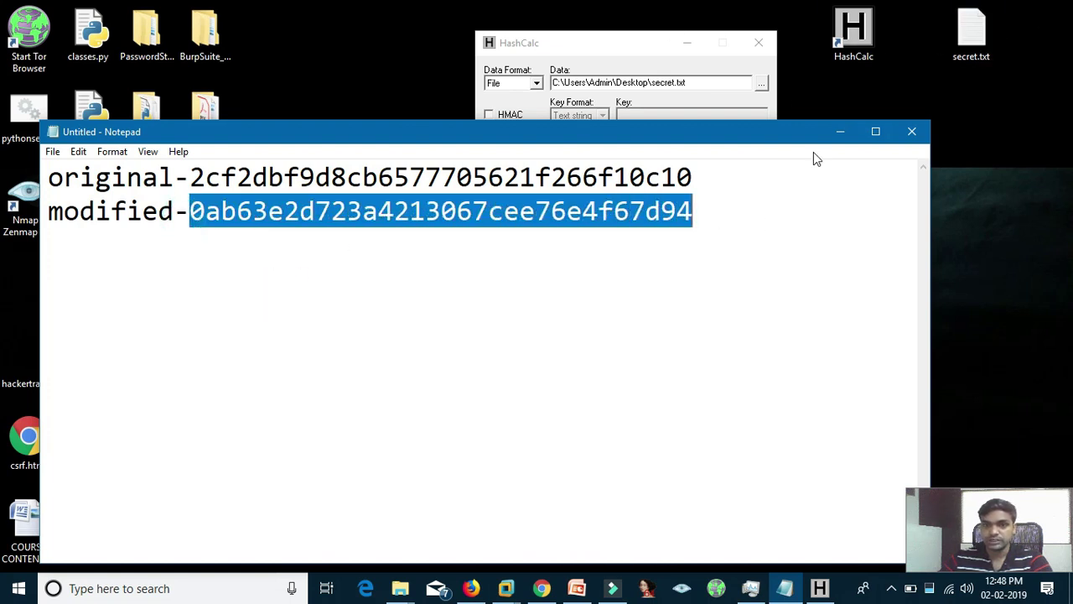
{"action": "left_click", "coordinate": [249, 190]}
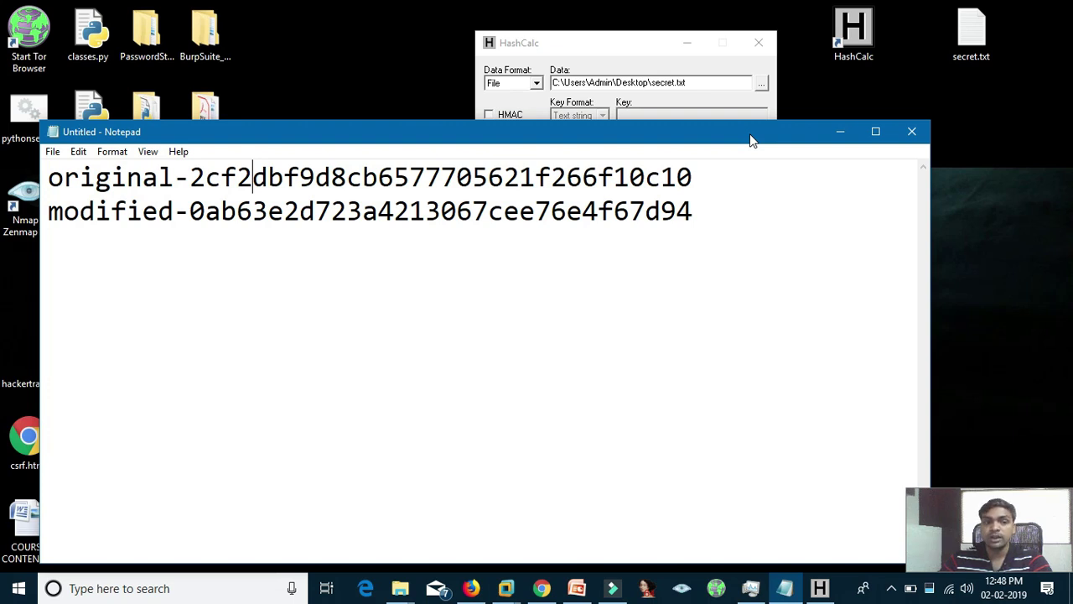
{"action": "left_click_drag", "start_coordinate": [190, 179], "coordinate": [822, 168]}
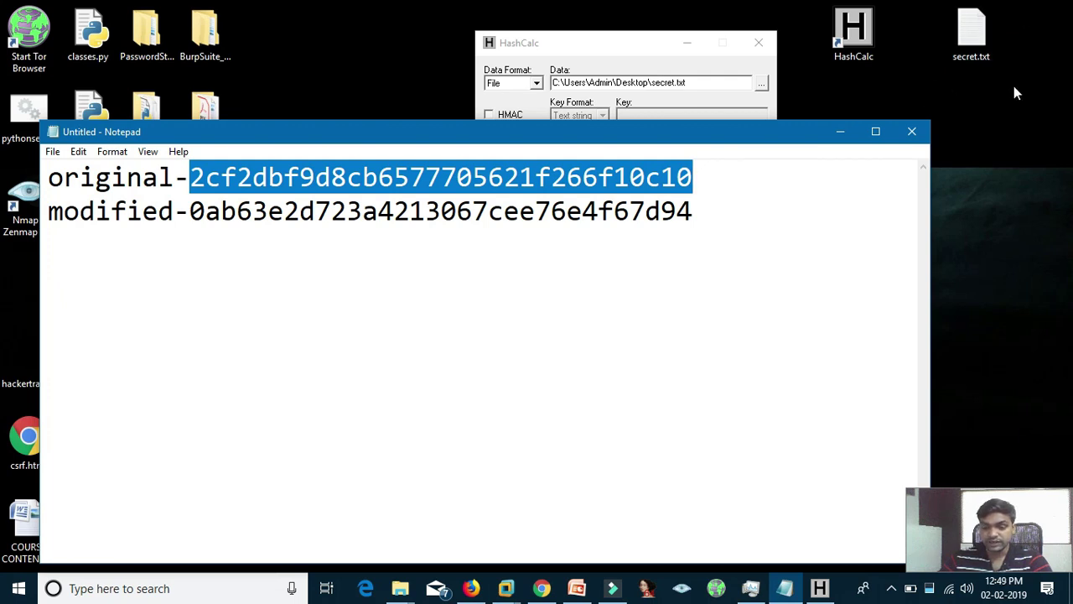
{"action": "left_click", "coordinate": [234, 223]}
{"action": "left_click_drag", "start_coordinate": [188, 177], "coordinate": [730, 181]}
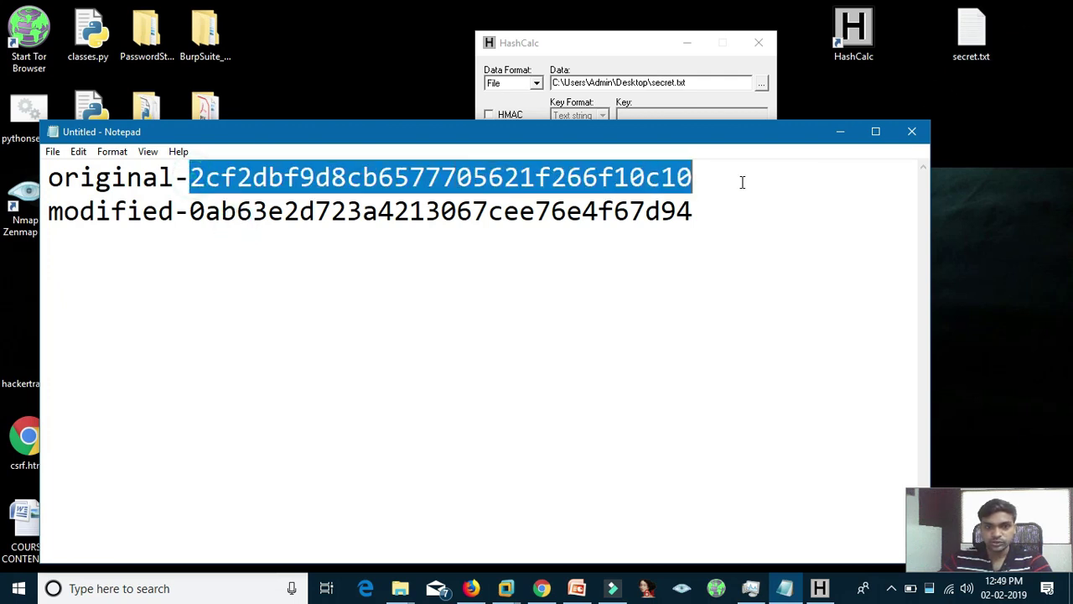
{"action": "left_click", "coordinate": [199, 233]}
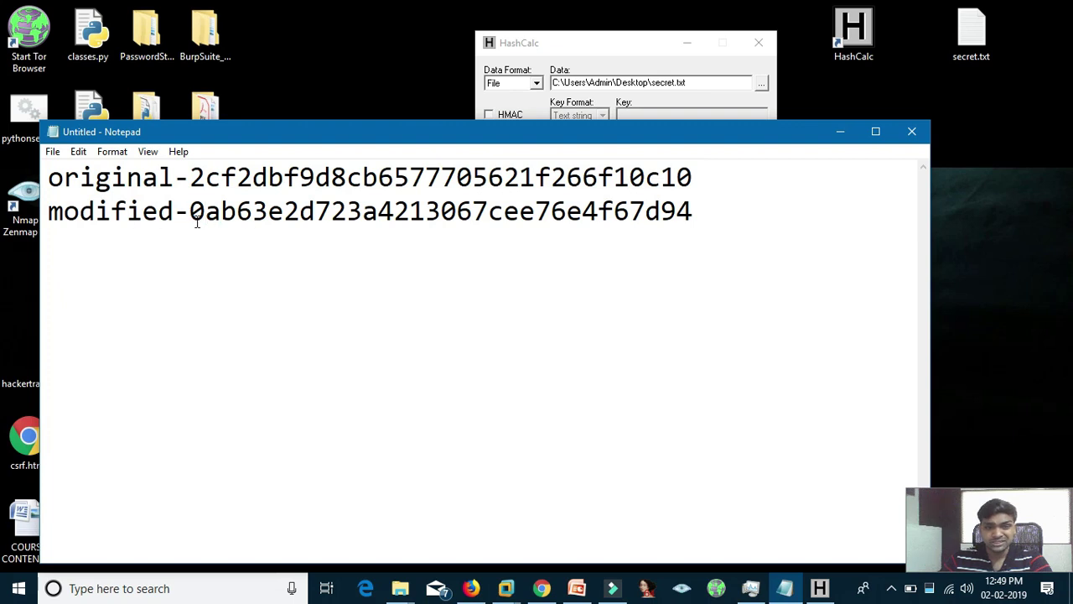
{"action": "left_click", "coordinate": [192, 212]}
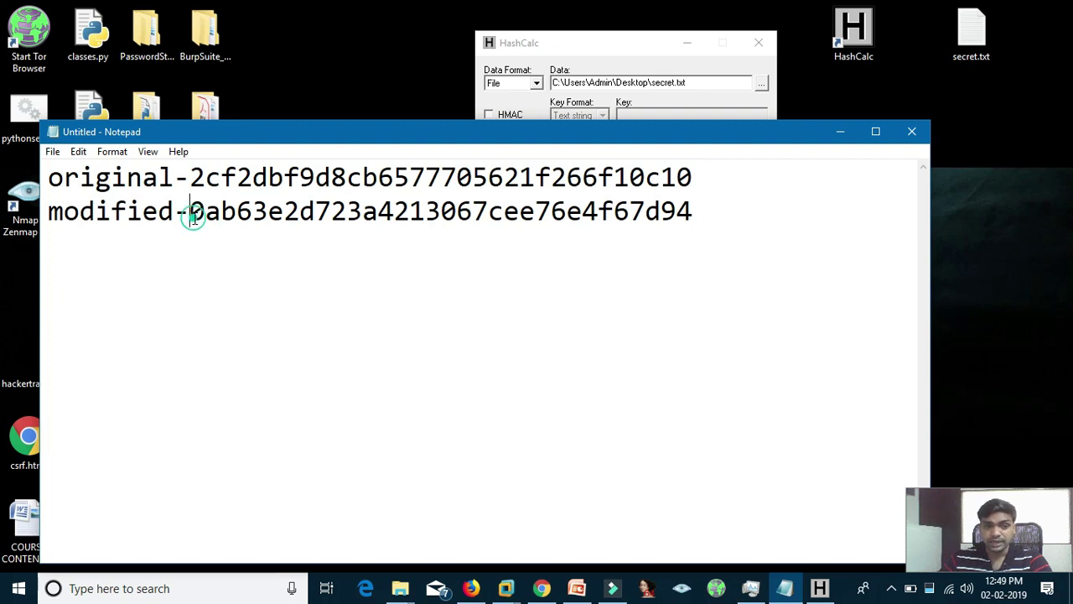
{"action": "left_click", "coordinate": [586, 136]}
{"action": "left_click_drag", "start_coordinate": [186, 225], "coordinate": [712, 215]}
{"action": "left_click", "coordinate": [252, 216]}
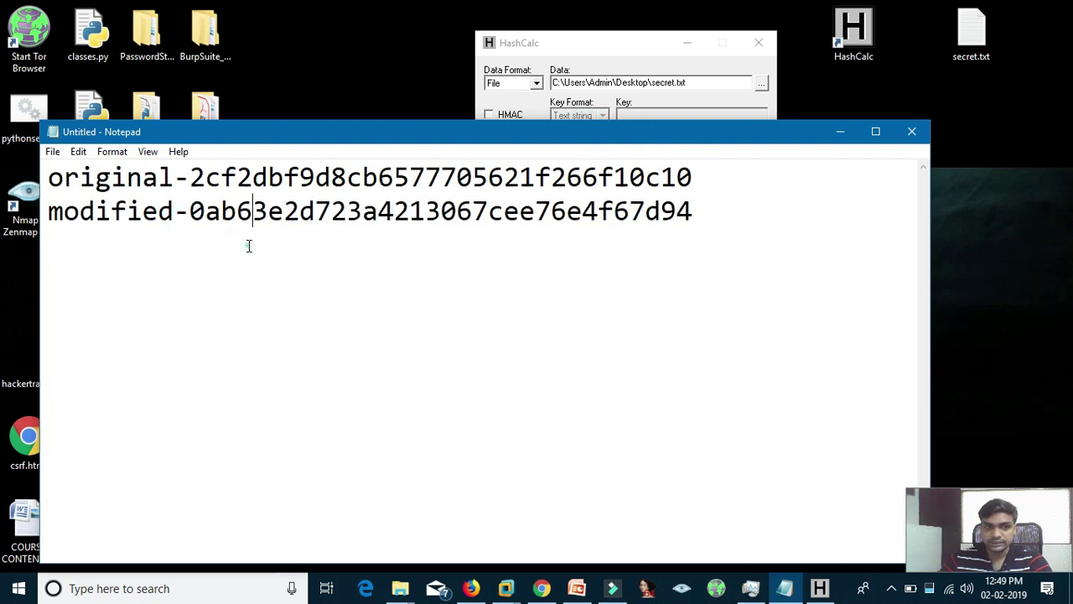
{"action": "left_click_drag", "start_coordinate": [61, 211], "coordinate": [520, 212]}
{"action": "left_click", "coordinate": [616, 206]}
{"action": "left_click_drag", "start_coordinate": [695, 212], "coordinate": [705, 184]}
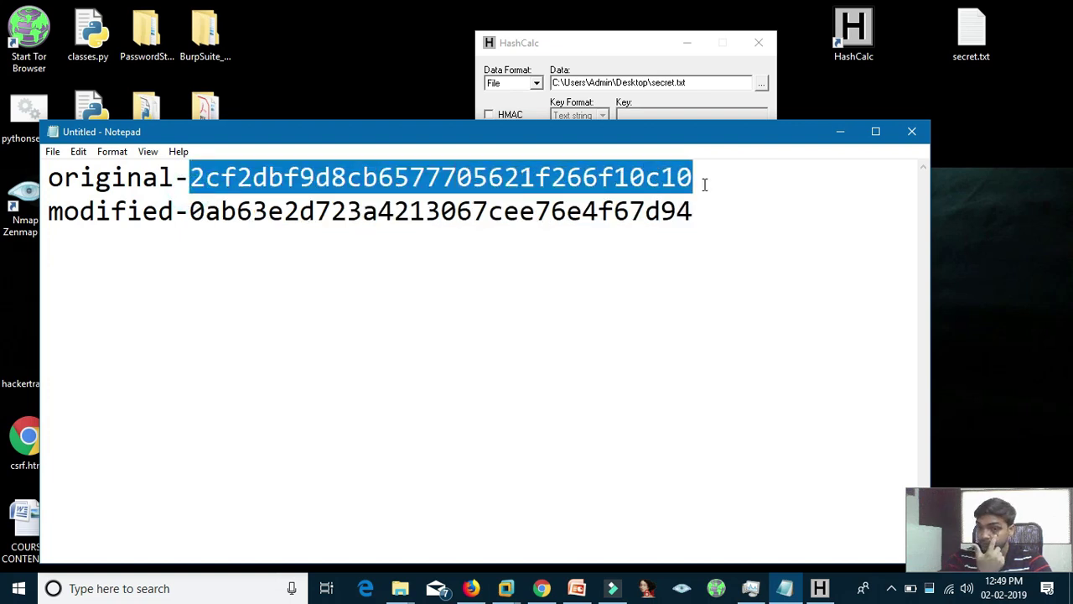
{"action": "left_click", "coordinate": [192, 211]}
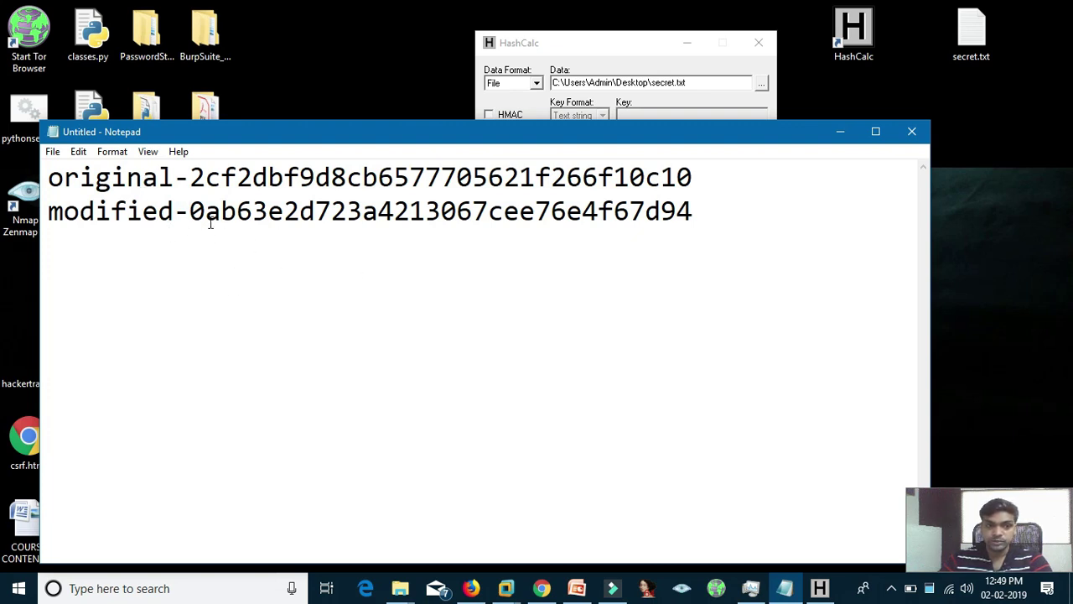
Reopen secret.txt to show its contents, close it, and return to the hash list.
{"action": "double_click", "coordinate": [964, 55]}
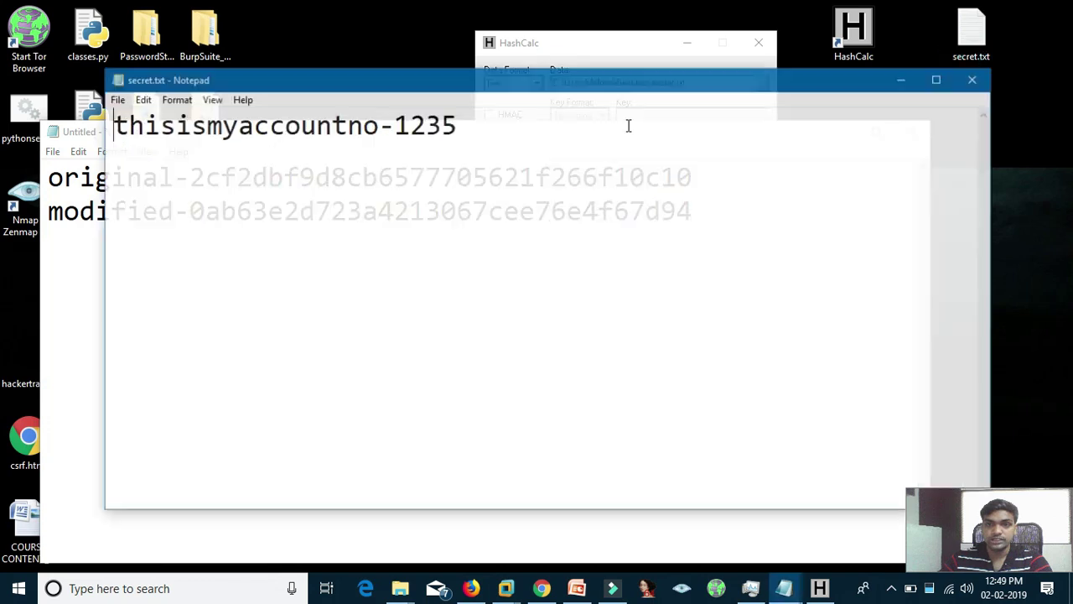
{"action": "left_click", "coordinate": [970, 81]}
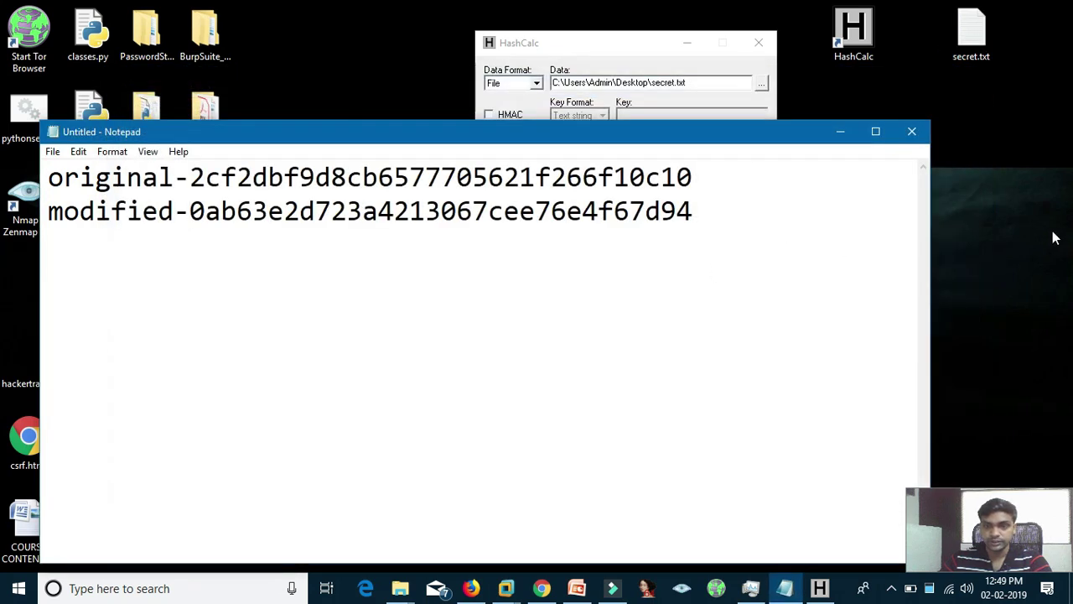
{"action": "right_click", "coordinate": [1061, 243]}
{"action": "left_click", "coordinate": [998, 260]}
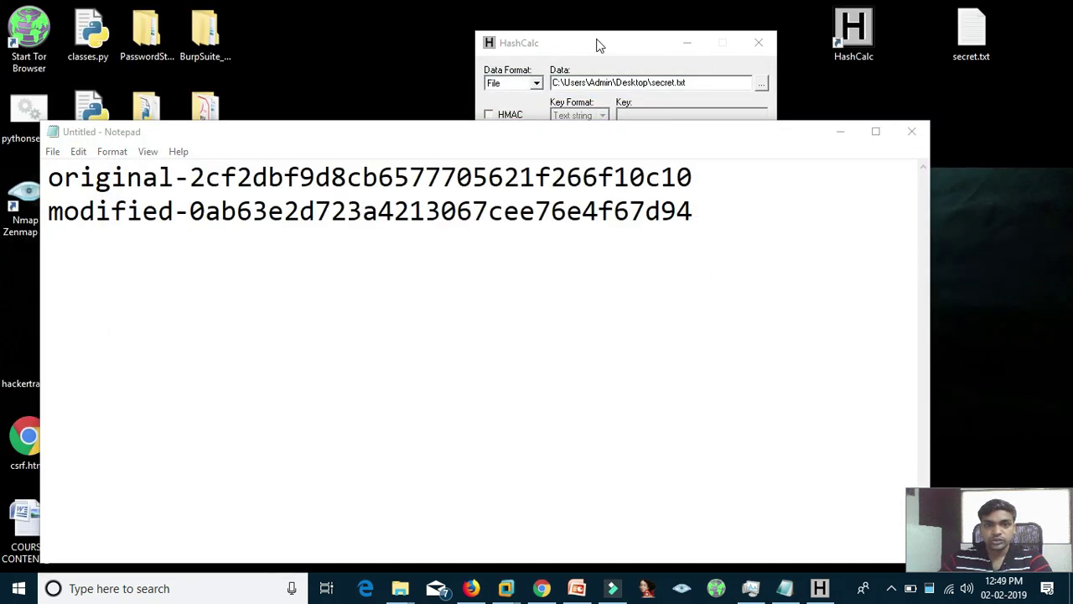
{"action": "left_click_drag", "start_coordinate": [596, 47], "coordinate": [589, 27]}
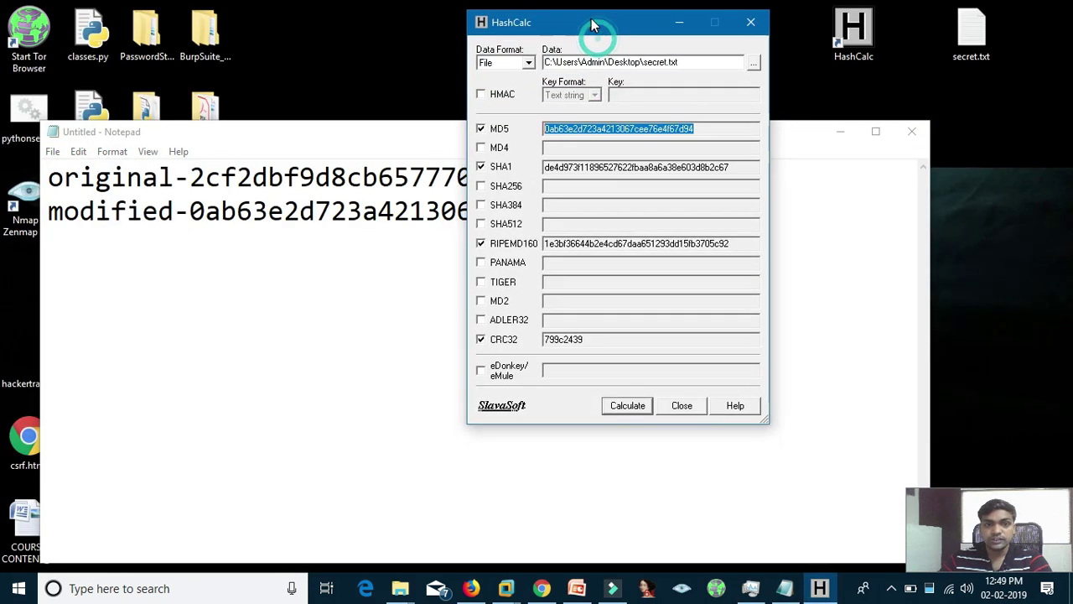
{"action": "left_click", "coordinate": [788, 134]}
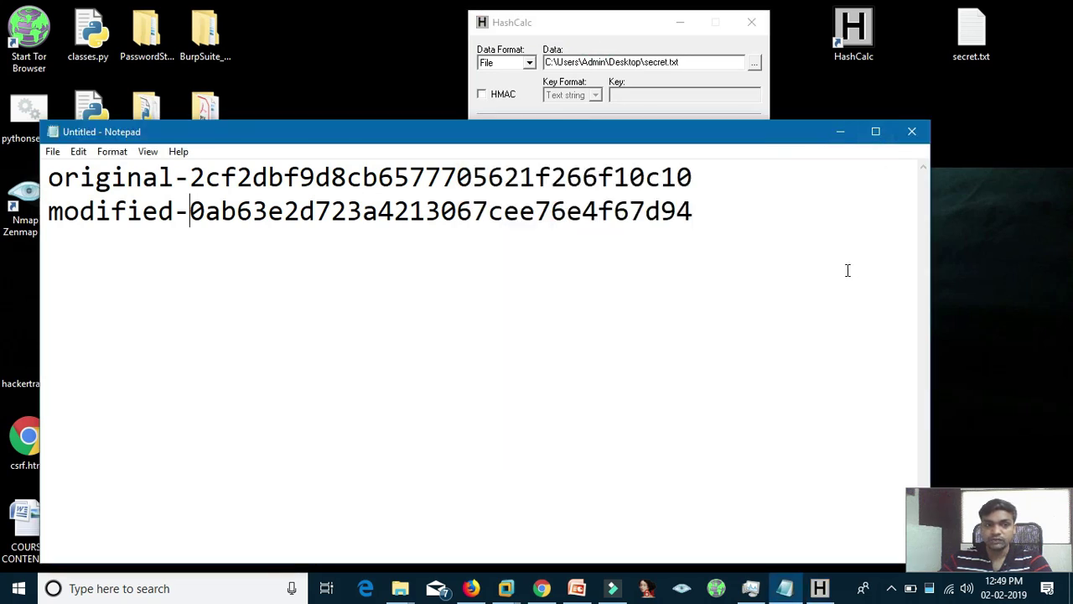
{"action": "left_click", "coordinate": [709, 211]}
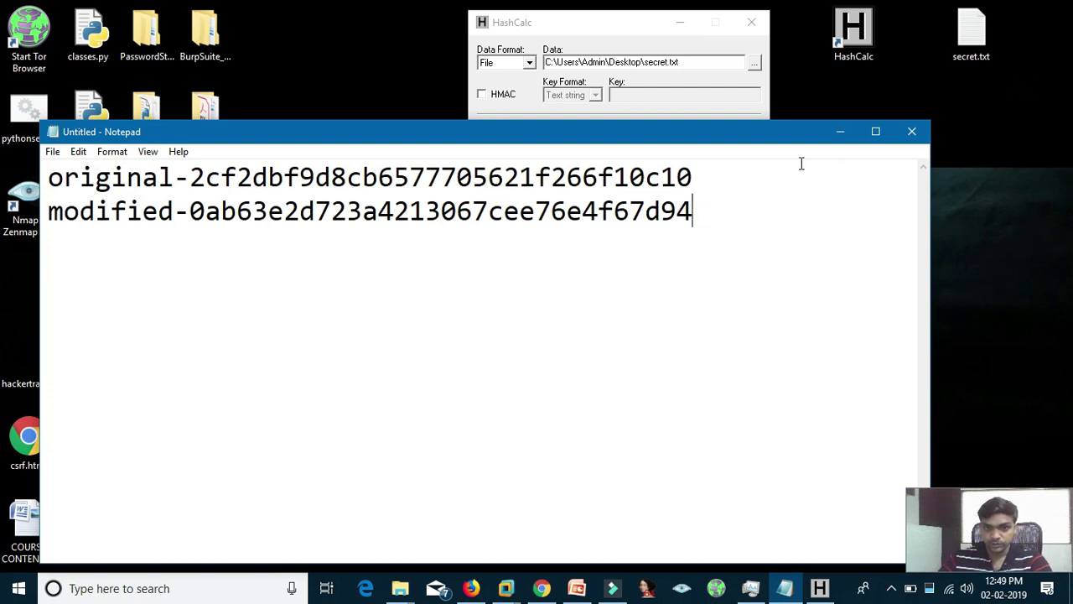
{"action": "left_click_drag", "start_coordinate": [769, 139], "coordinate": [780, 133]}
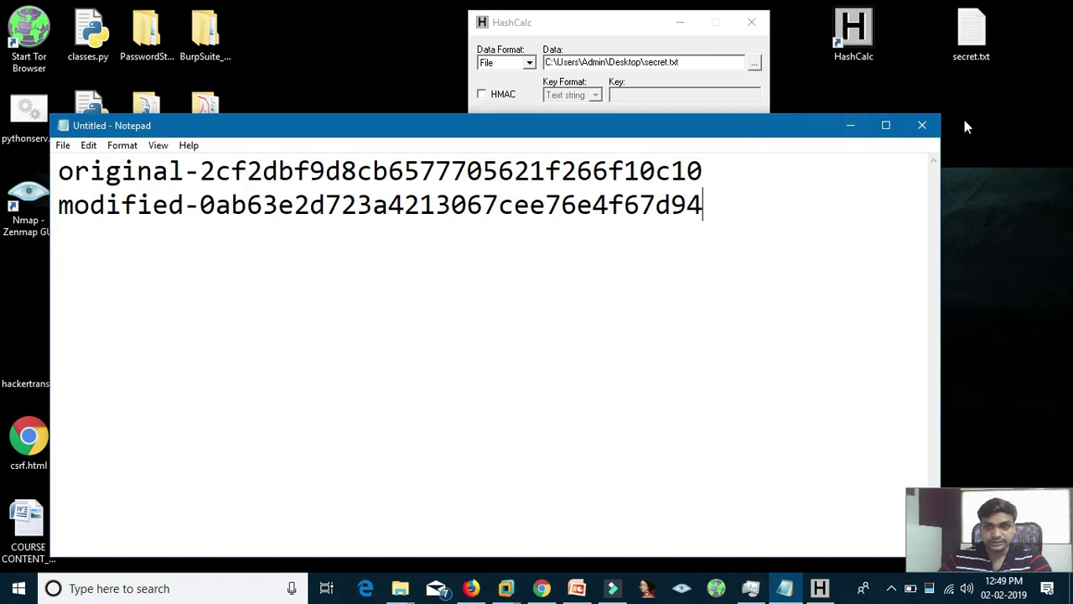
Change secret.txt's last digit back to 4 and close the file.
{"action": "double_click", "coordinate": [966, 57]}
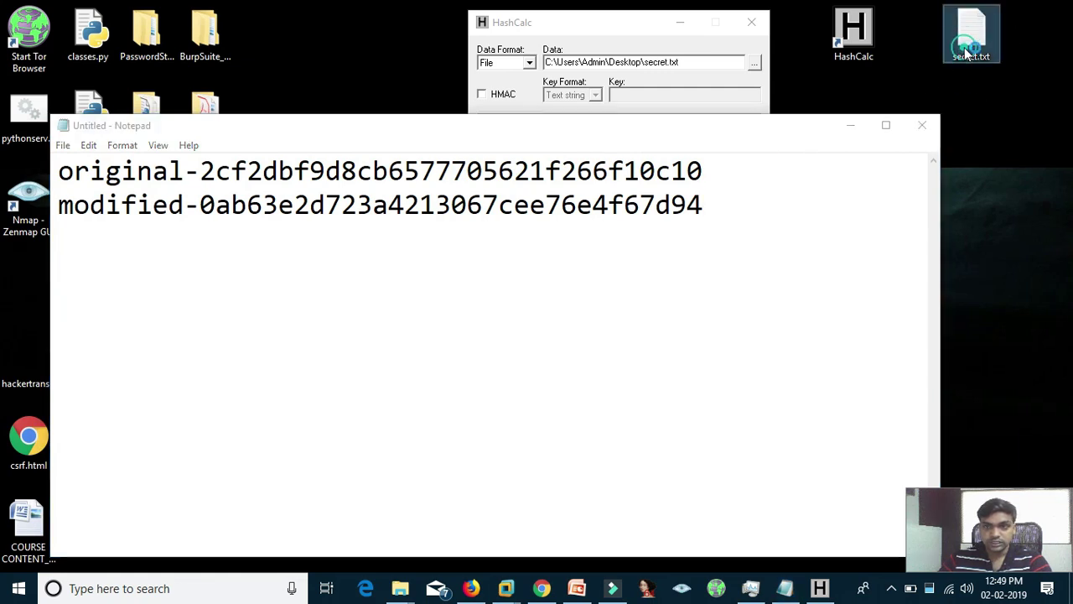
{"action": "left_click", "coordinate": [780, 119]}
{"action": "key", "text": "BackSpace"}
{"action": "type", "text": "4"}
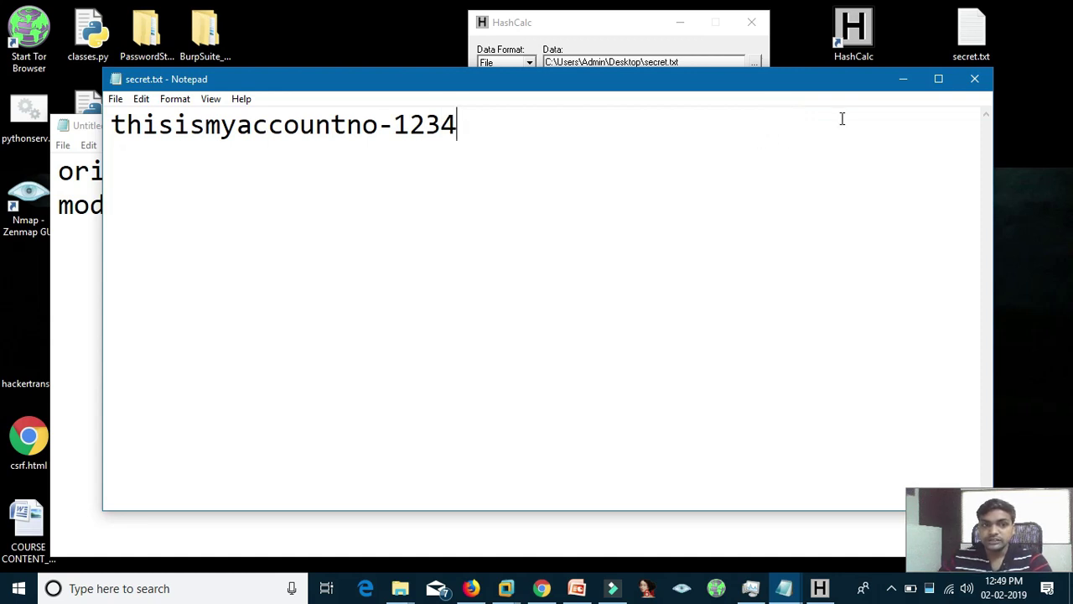
{"action": "triple_click", "coordinate": [483, 127]}
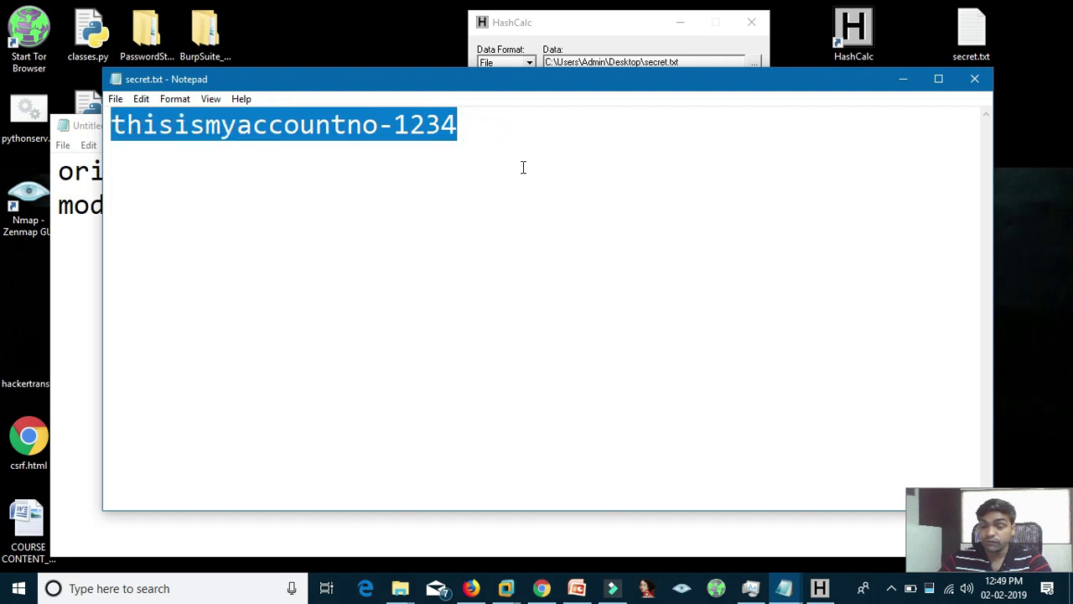
{"action": "left_click", "coordinate": [985, 83]}
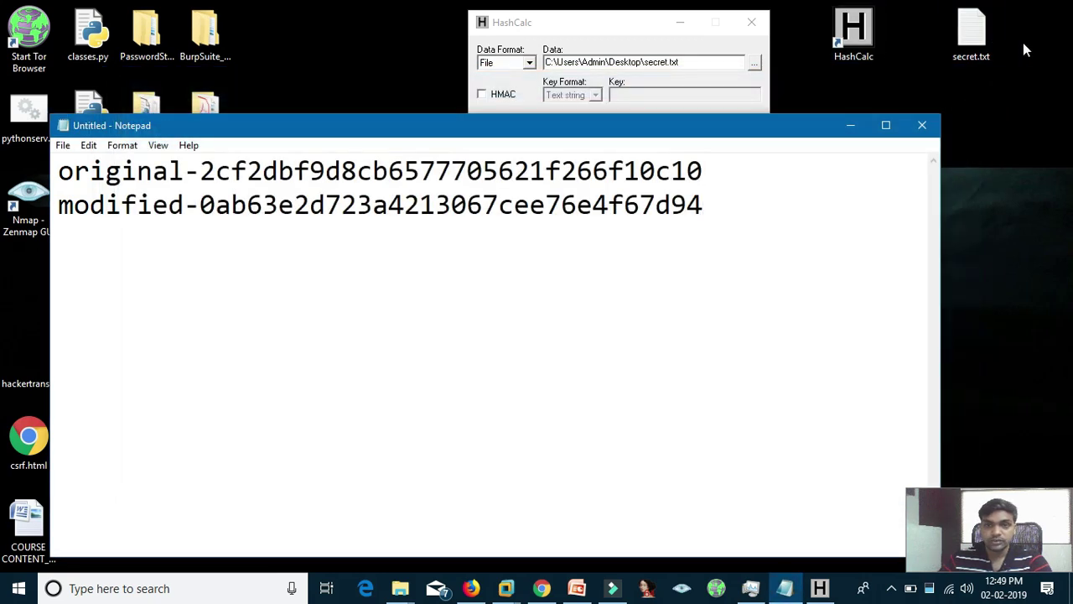
{"action": "left_click", "coordinate": [635, 29]}
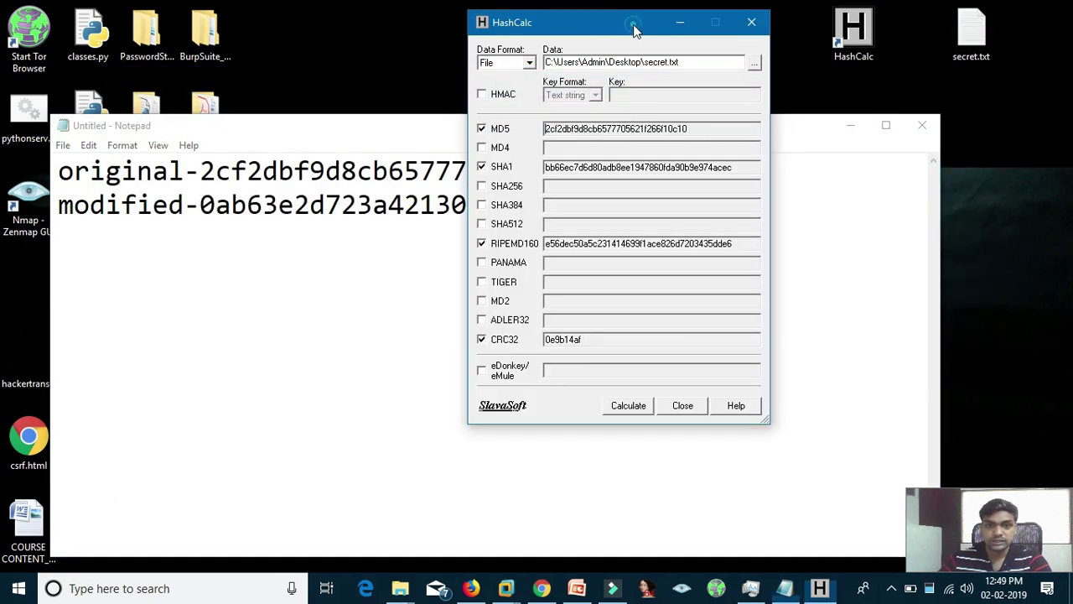
{"action": "left_click_drag", "start_coordinate": [690, 128], "coordinate": [518, 148]}
{"action": "key", "text": "ctrl+c"}
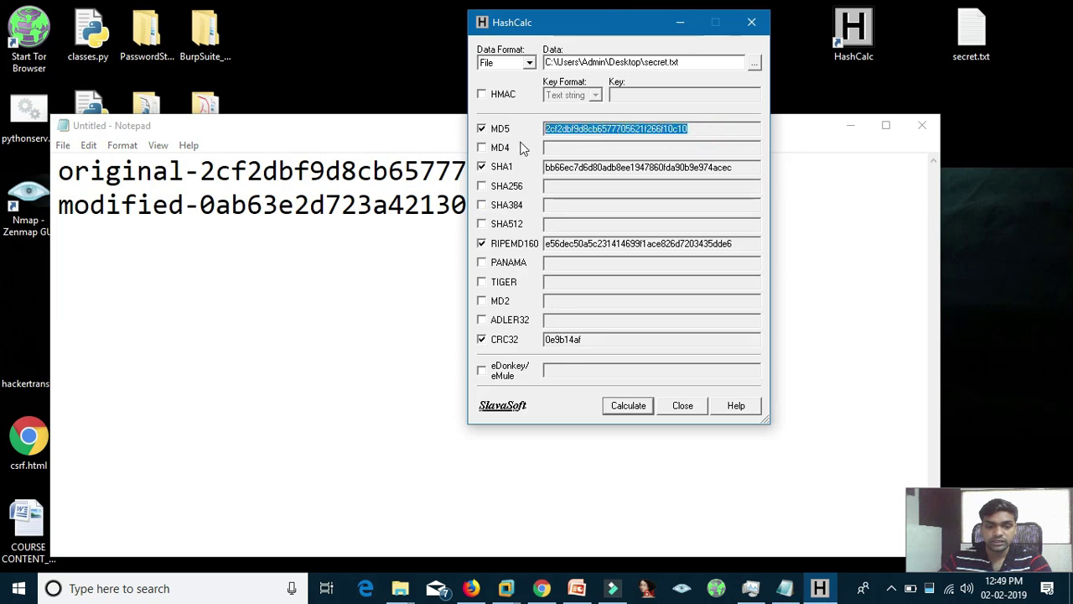
{"action": "left_click", "coordinate": [328, 263]}
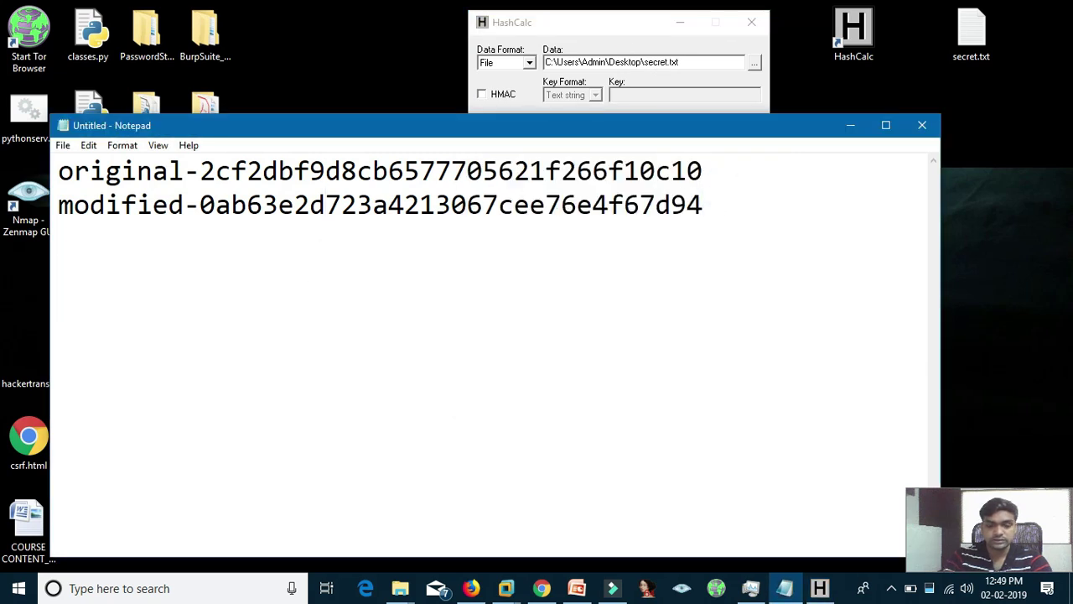
{"action": "key", "text": "Return"}
{"action": "key", "text": "ctrl+v"}
Highlight the third-line and original hashes alternately to show they match.
{"action": "left_click_drag", "start_coordinate": [617, 266], "coordinate": [54, 255]}
{"action": "left_click_drag", "start_coordinate": [200, 173], "coordinate": [726, 186]}
{"action": "left_click_drag", "start_coordinate": [584, 245], "coordinate": [57, 241]}
{"action": "left_click_drag", "start_coordinate": [208, 174], "coordinate": [739, 175]}
{"action": "left_click_drag", "start_coordinate": [570, 243], "coordinate": [51, 244]}
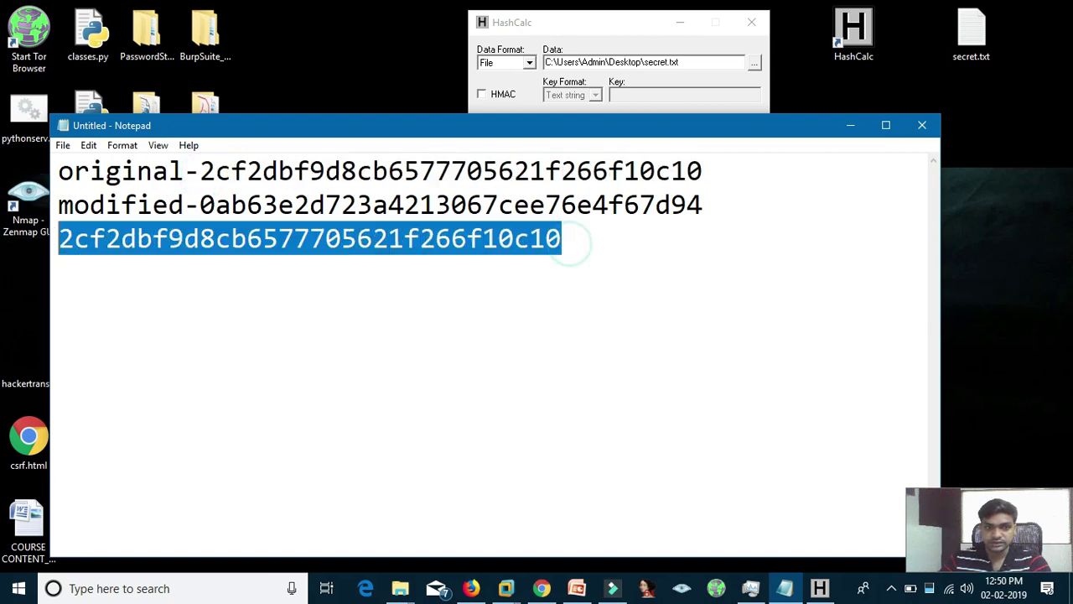
{"action": "left_click", "coordinate": [412, 254]}
{"action": "left_click_drag", "start_coordinate": [590, 242], "coordinate": [54, 242]}
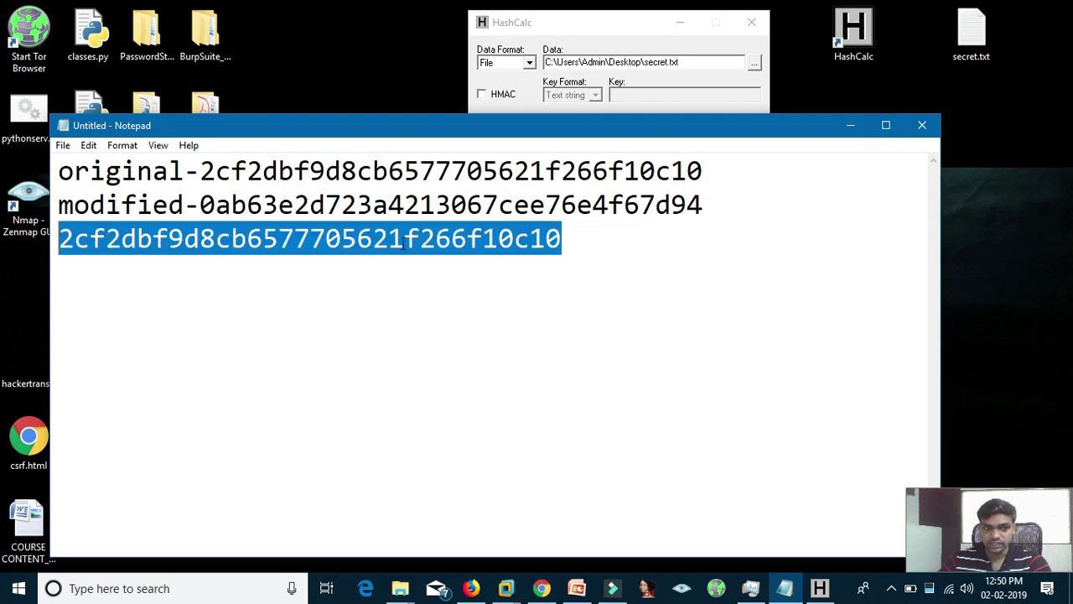
{"action": "left_click", "coordinate": [625, 249]}
{"action": "left_click_drag", "start_coordinate": [712, 173], "coordinate": [200, 186]}
{"action": "left_click", "coordinate": [653, 254]}
{"action": "key", "text": "Return"}
{"action": "key", "text": "Return"}
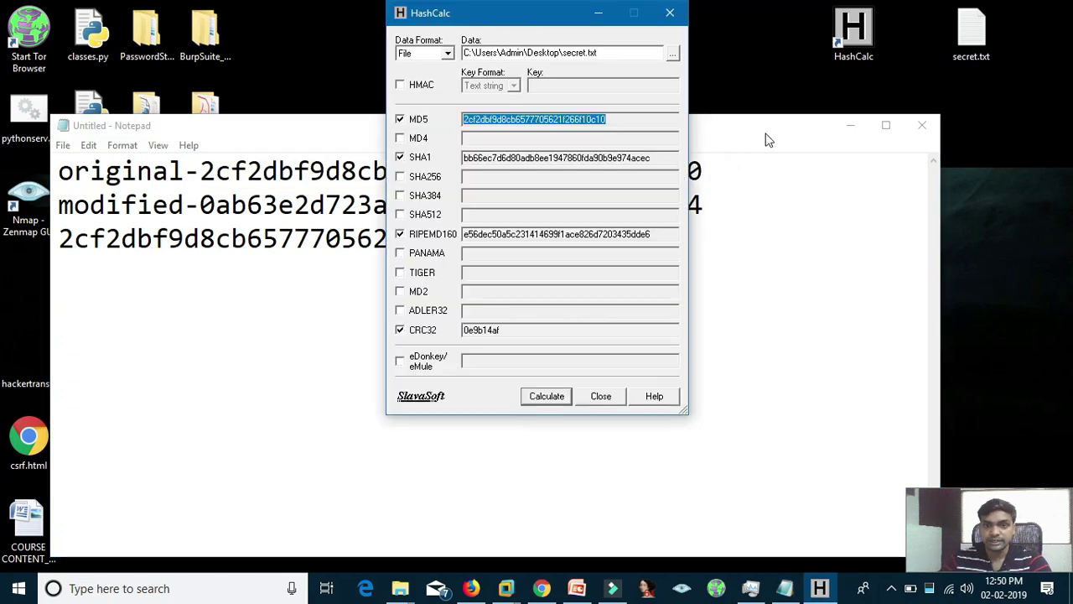
{"action": "left_click", "coordinate": [763, 131]}
Refresh the desktop, pad secret.txt with spaces and a new line, and close it.
{"action": "left_click", "coordinate": [728, 82]}
{"action": "right_click", "coordinate": [307, 109]}
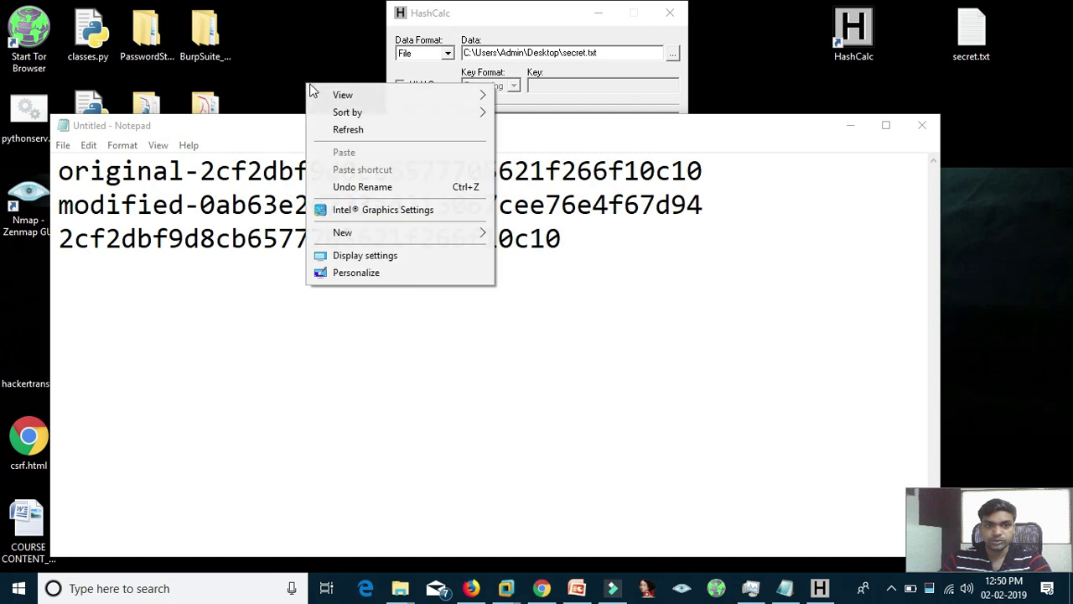
{"action": "left_click", "coordinate": [328, 131]}
{"action": "double_click", "coordinate": [971, 32]}
{"action": "left_click", "coordinate": [764, 108]}
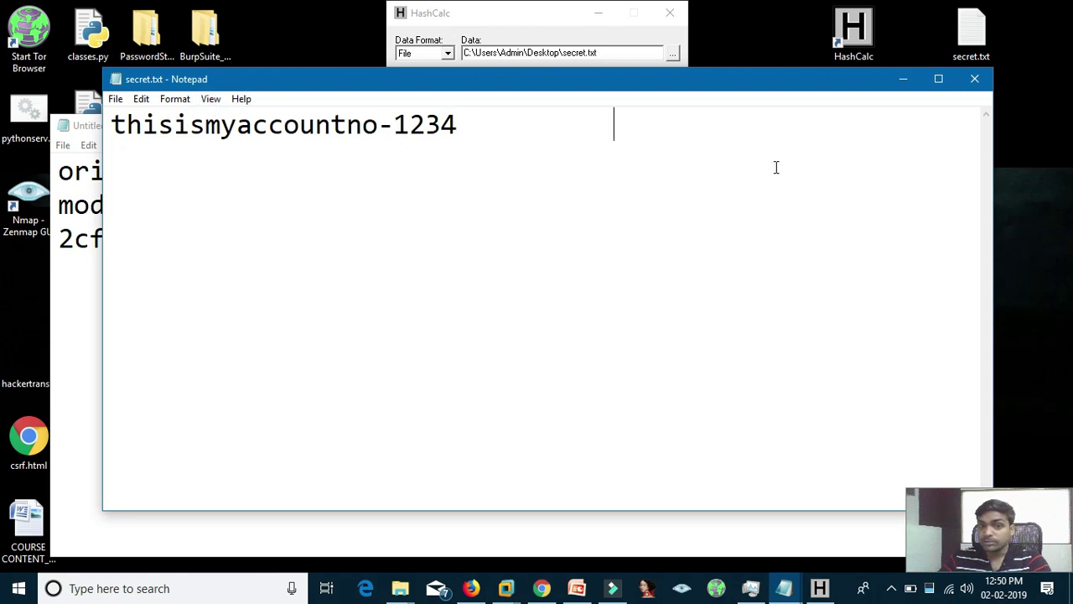
{"action": "key", "text": "Return"}
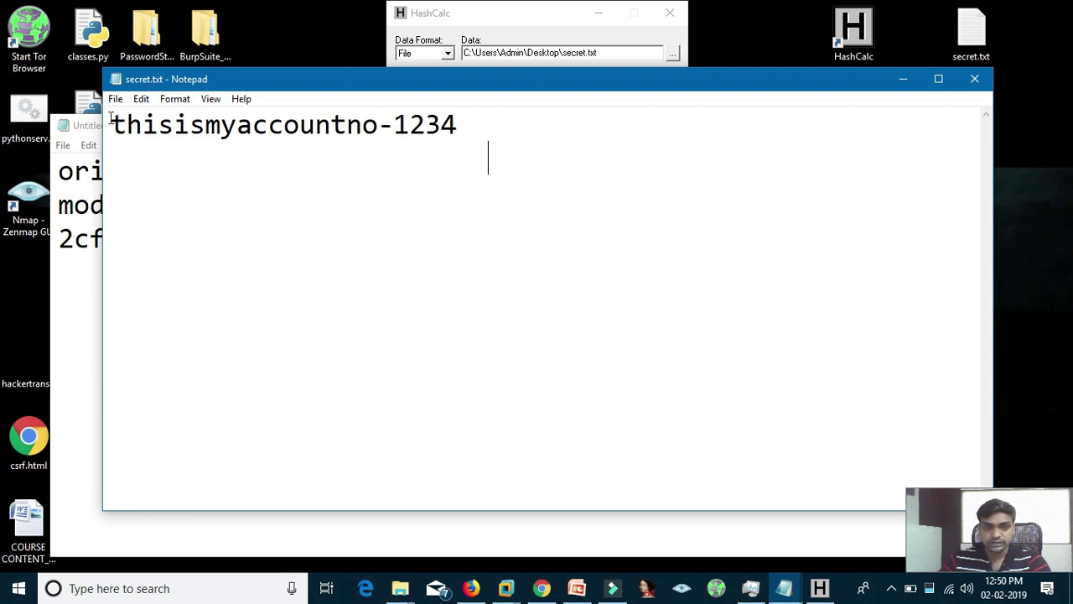
{"action": "left_click", "coordinate": [974, 78]}
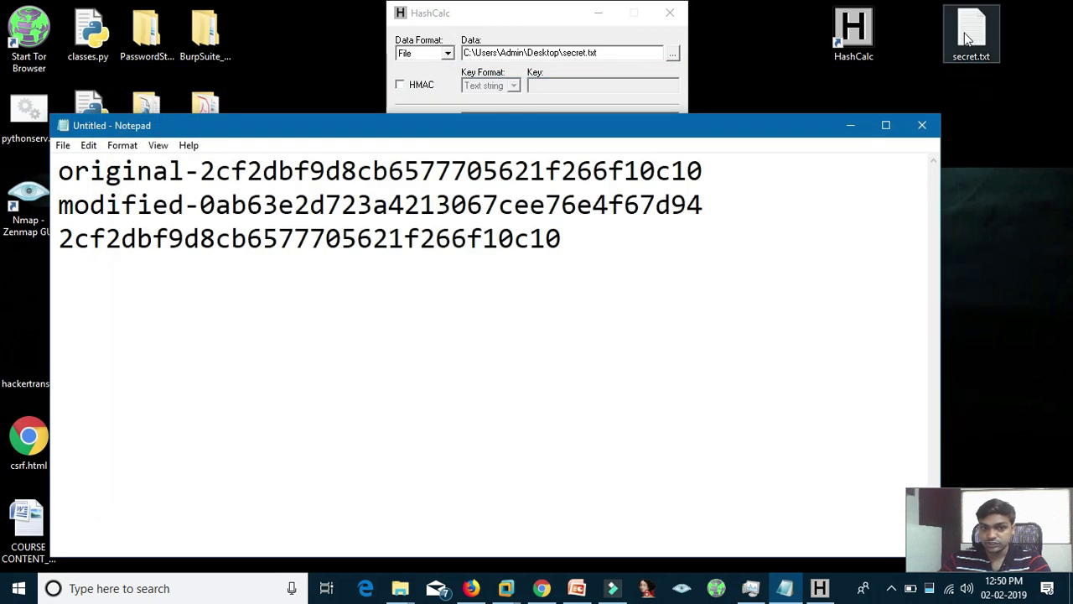
Hash the padded secret.txt in HashCalc and paste MD5 e22f09bad67a9ddbd2eff5eb5b5b4774 as line 4.
{"action": "left_click_drag", "start_coordinate": [967, 38], "coordinate": [572, 43]}
{"action": "left_click", "coordinate": [522, 25]}
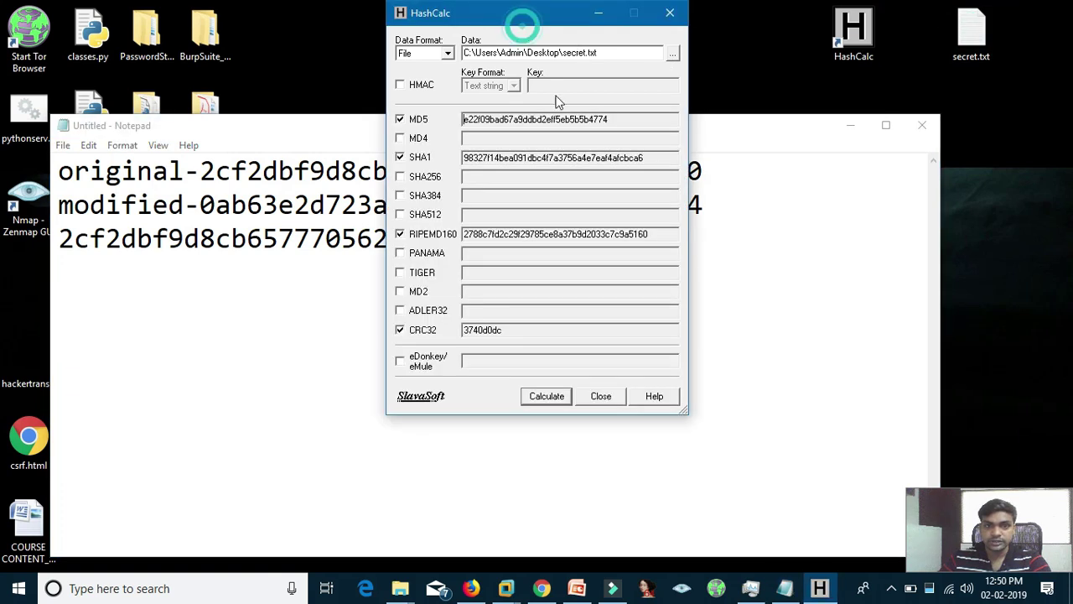
{"action": "left_click_drag", "start_coordinate": [640, 120], "coordinate": [462, 121]}
{"action": "key", "text": "ctrl+c"}
{"action": "left_click", "coordinate": [147, 307]}
{"action": "left_click", "coordinate": [653, 215]}
{"action": "left_click", "coordinate": [637, 232]}
{"action": "key", "text": "Return"}
{"action": "key", "text": "ctrl+v"}
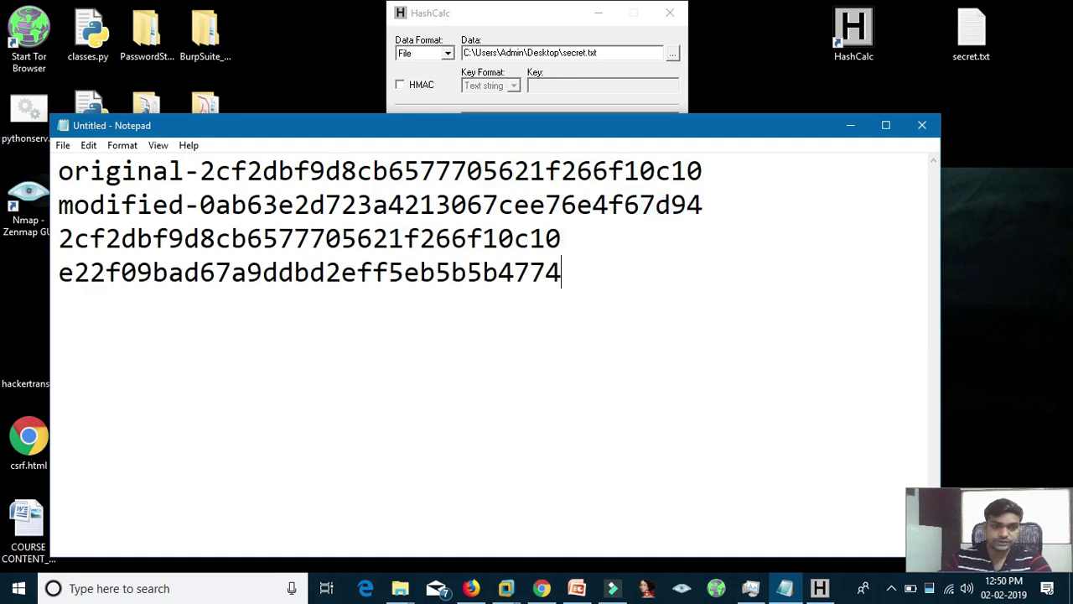
Highlight the fourth, third and original hashes to compare them.
{"action": "left_click_drag", "start_coordinate": [625, 273], "coordinate": [57, 273]}
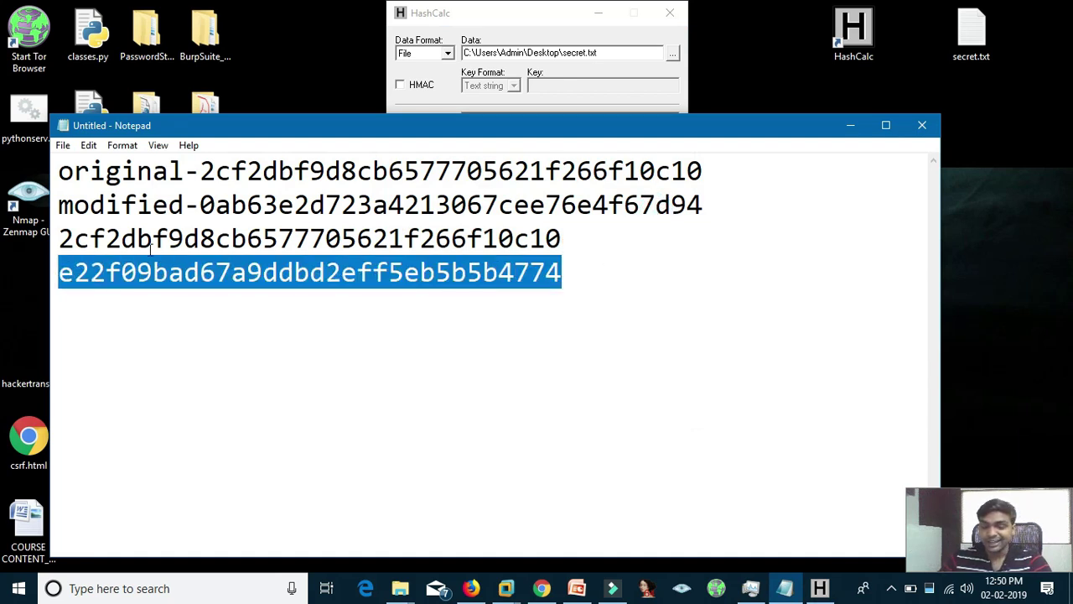
{"action": "left_click", "coordinate": [295, 277]}
{"action": "left_click_drag", "start_coordinate": [59, 239], "coordinate": [582, 235]}
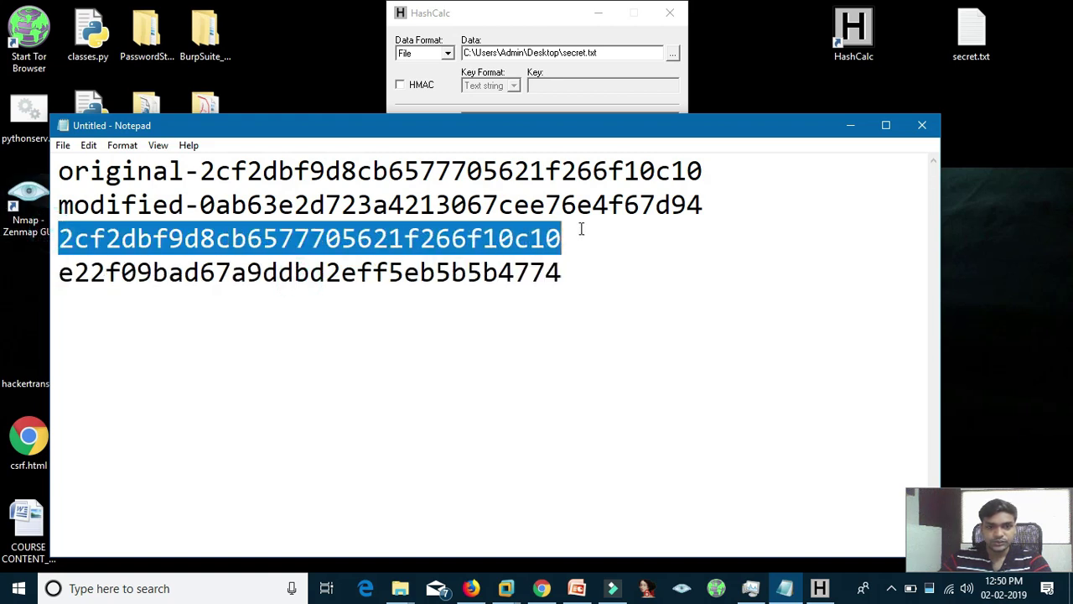
{"action": "left_click_drag", "start_coordinate": [199, 172], "coordinate": [706, 174]}
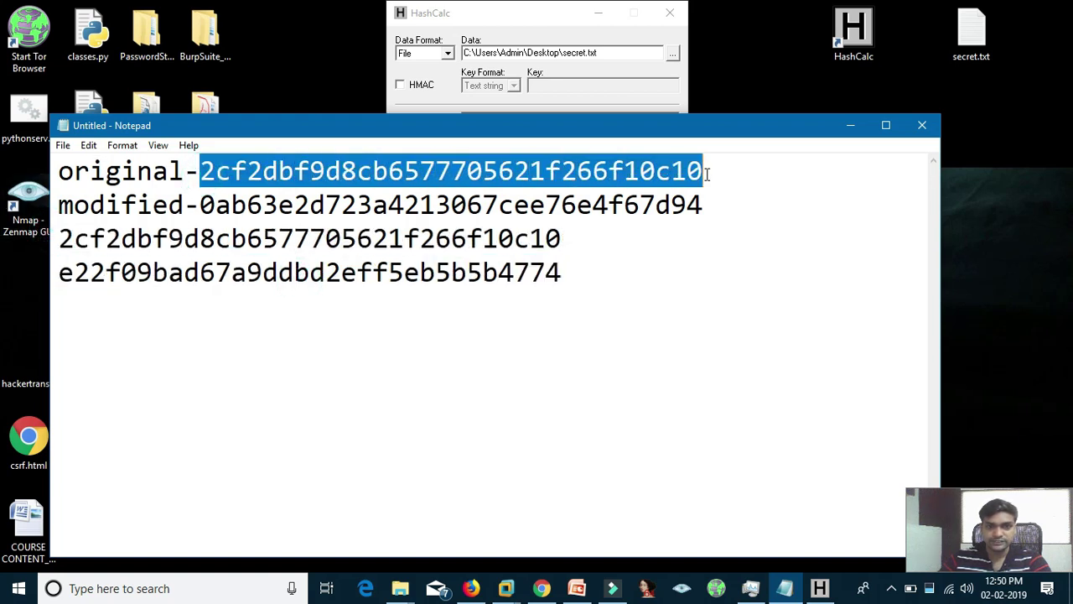
{"action": "left_click", "coordinate": [573, 277]}
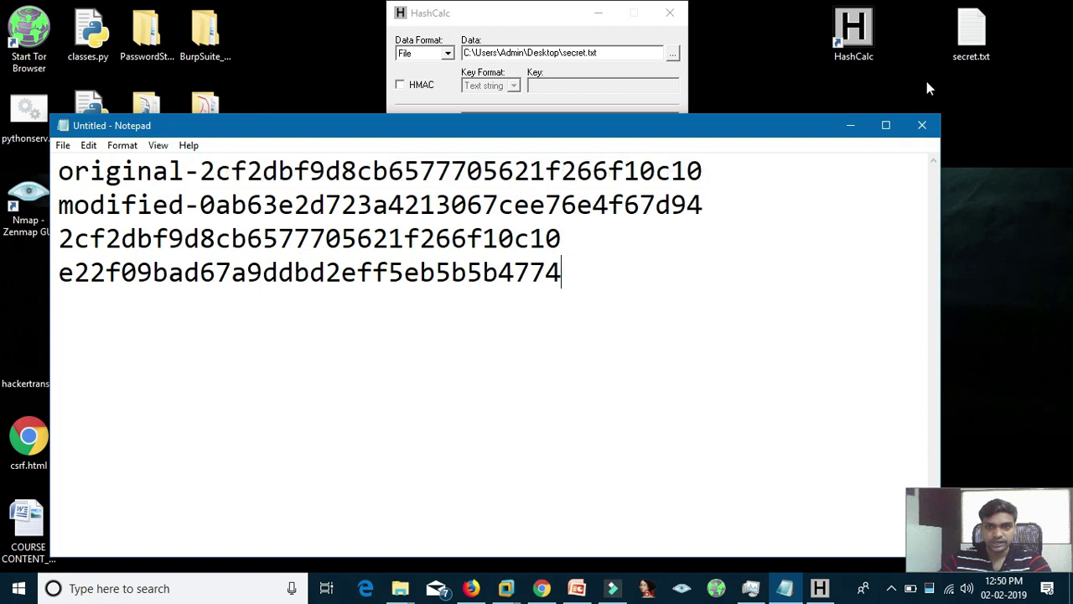
{"action": "double_click", "coordinate": [976, 32]}
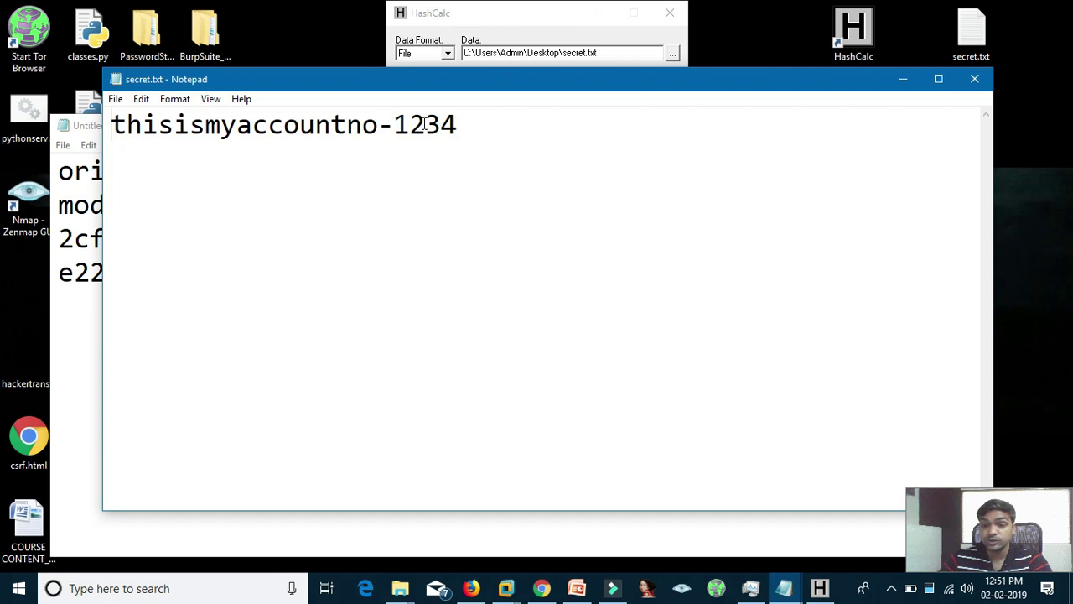
Arrange the secret.txt and hash-list Notepad windows so both are visible.
{"action": "left_click_drag", "start_coordinate": [489, 134], "coordinate": [446, 137]}
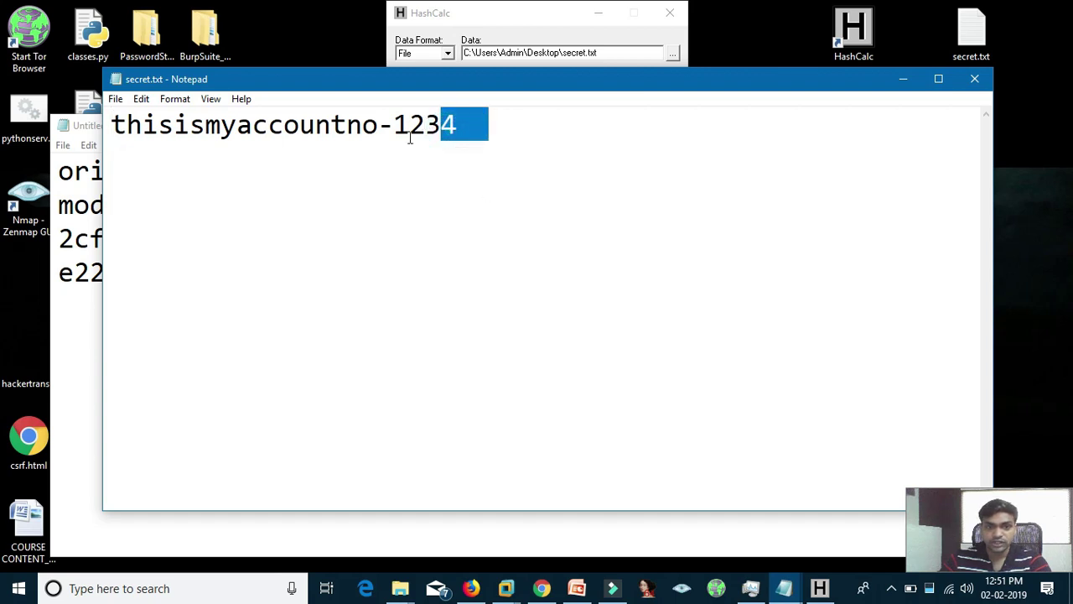
{"action": "left_click", "coordinate": [435, 127]}
{"action": "left_click_drag", "start_coordinate": [738, 82], "coordinate": [912, 69]}
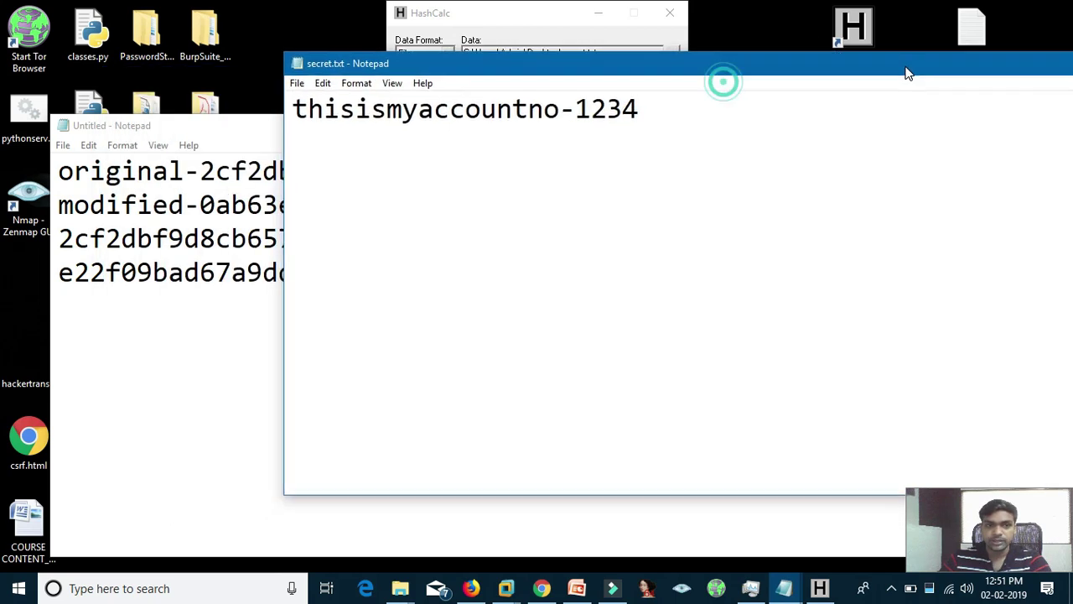
{"action": "left_click", "coordinate": [218, 352]}
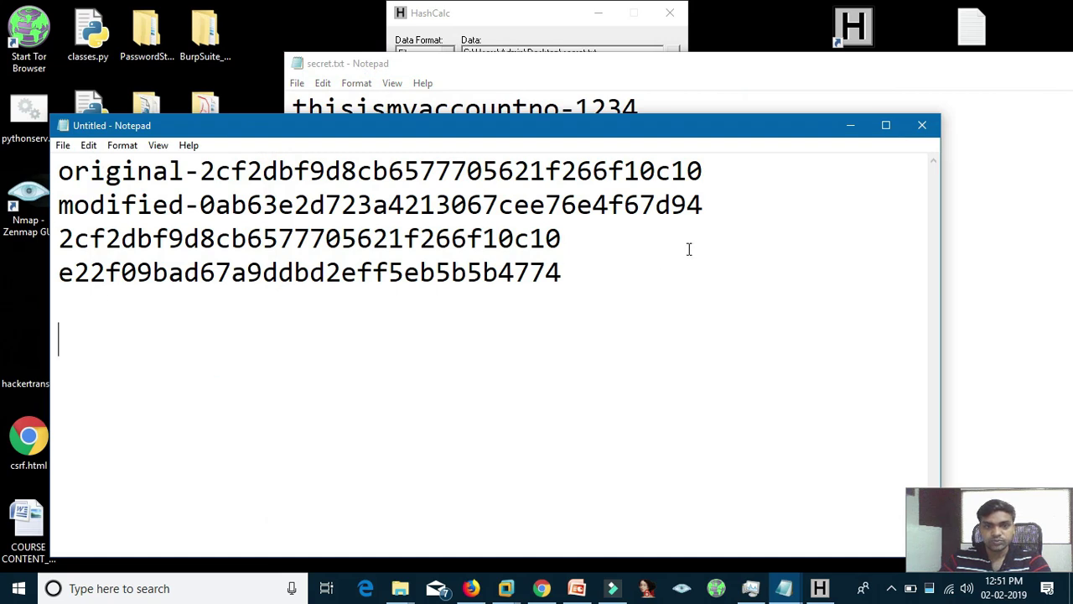
{"action": "left_click_drag", "start_coordinate": [478, 135], "coordinate": [448, 134]}
{"action": "left_click", "coordinate": [496, 73]}
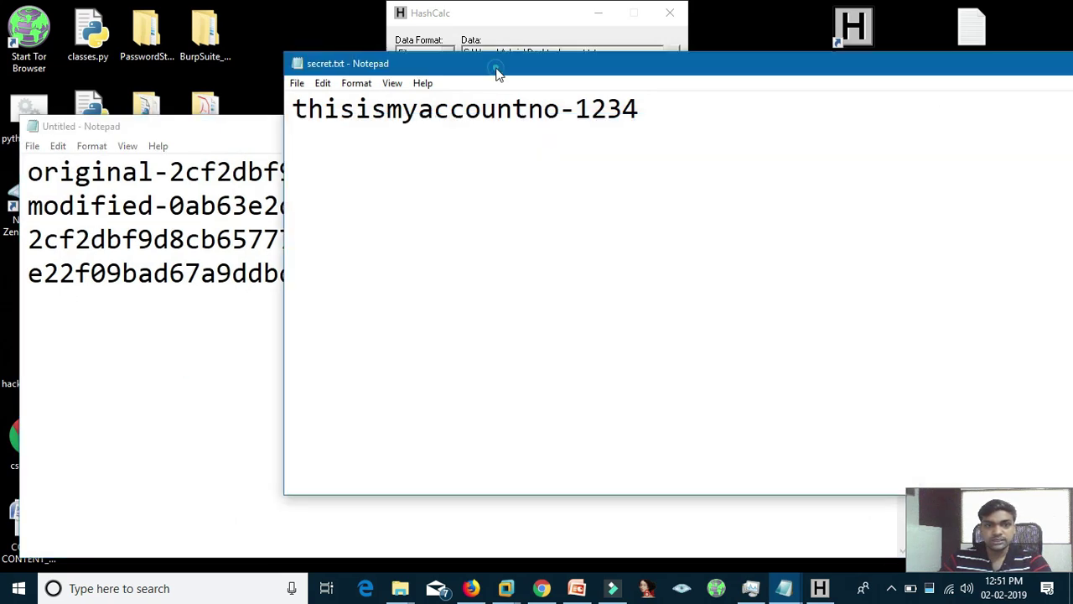
{"action": "left_click_drag", "start_coordinate": [497, 74], "coordinate": [487, 69]}
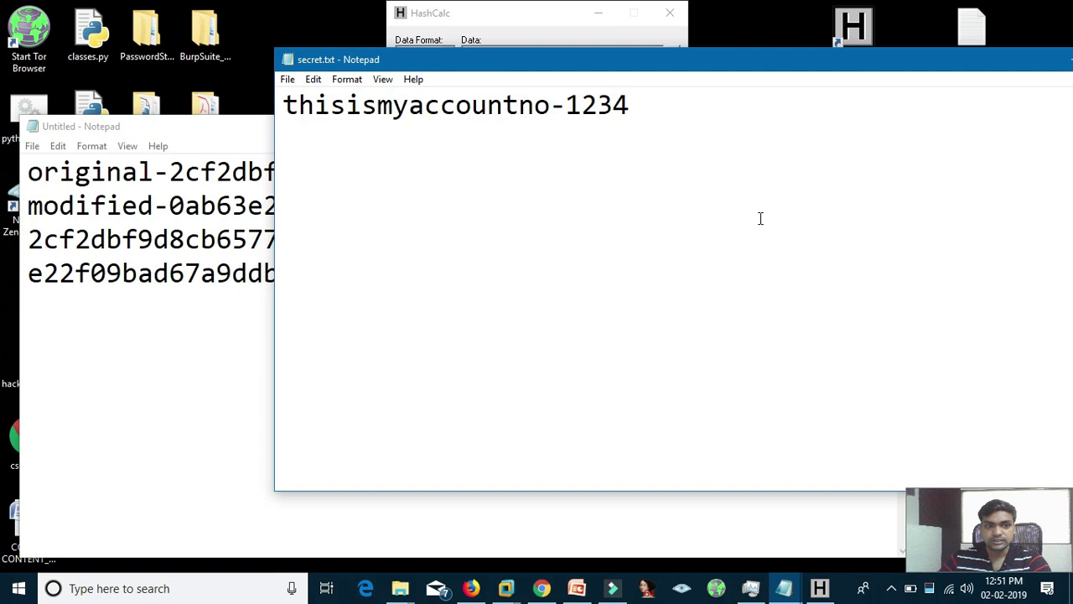
{"action": "left_click_drag", "start_coordinate": [562, 65], "coordinate": [442, 91]}
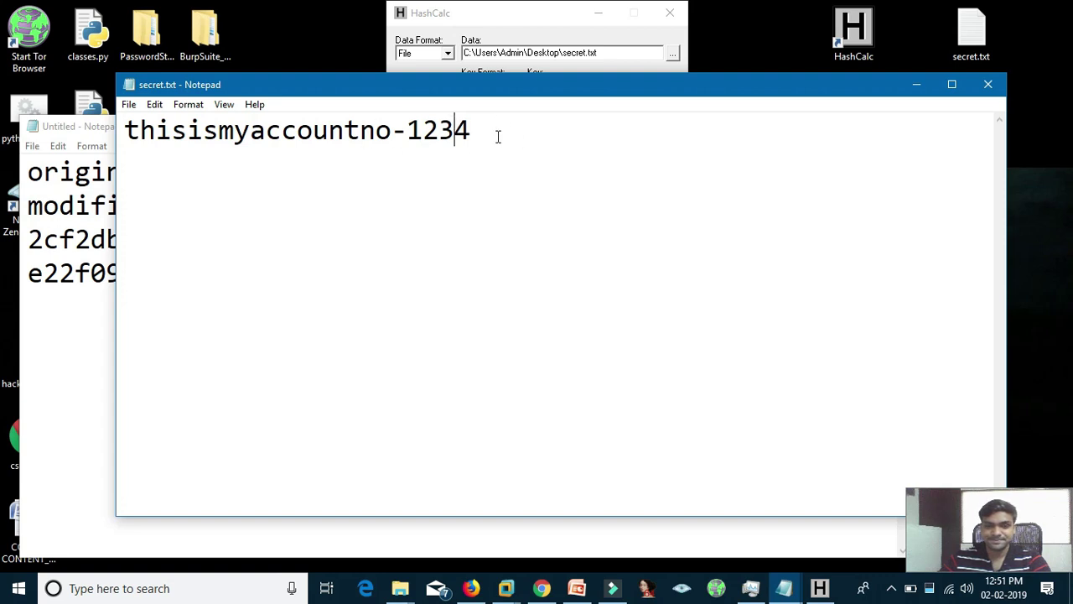
{"action": "left_click_drag", "start_coordinate": [474, 92], "coordinate": [635, 99]}
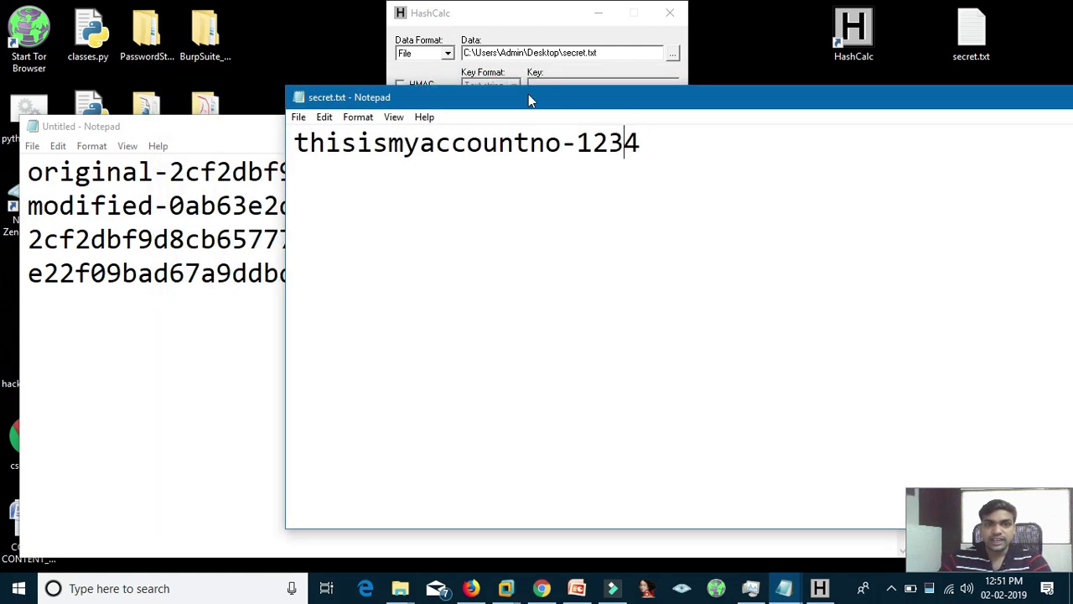
{"action": "left_click_drag", "start_coordinate": [513, 99], "coordinate": [505, 100]}
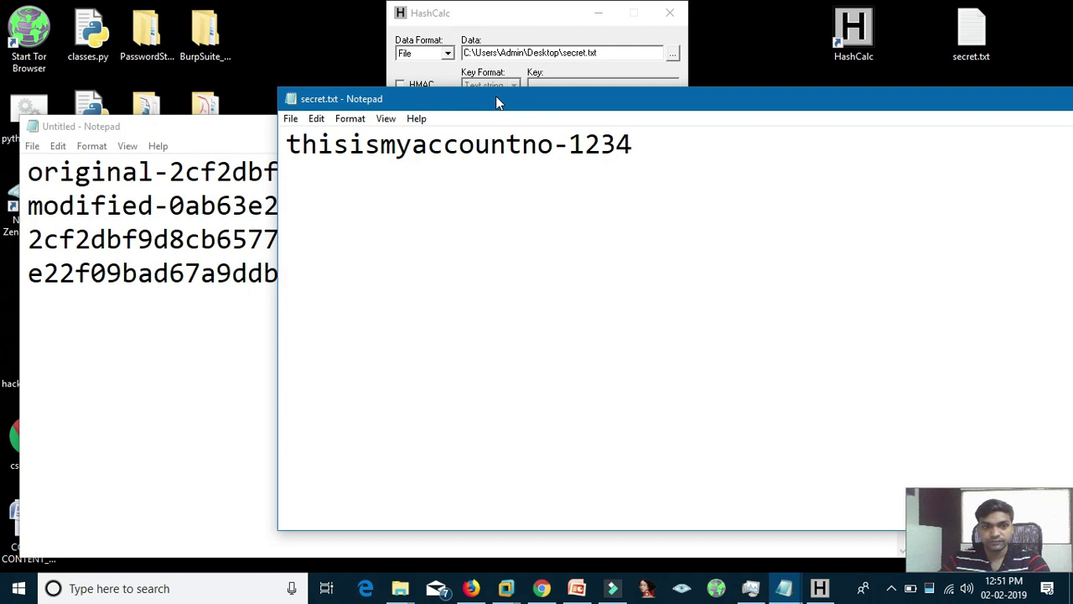
{"action": "left_click_drag", "start_coordinate": [496, 96], "coordinate": [482, 93]}
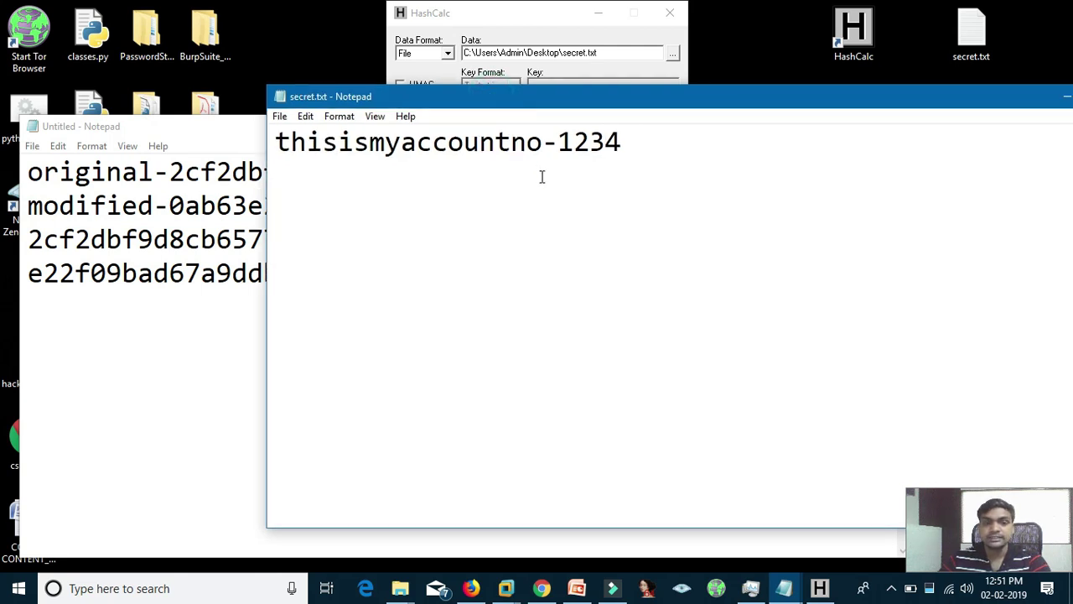
{"action": "left_click_drag", "start_coordinate": [642, 101], "coordinate": [500, 77]}
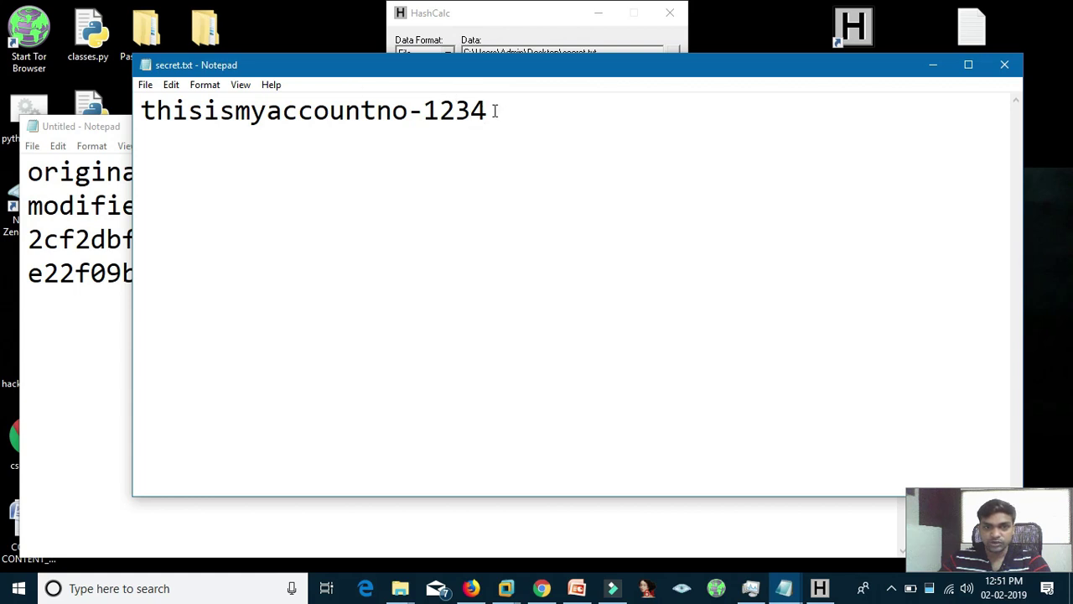
Check secret.txt for trailing blank lines, close it unchanged, and drop it into HashCalc's Data field.
{"action": "left_click", "coordinate": [492, 110]}
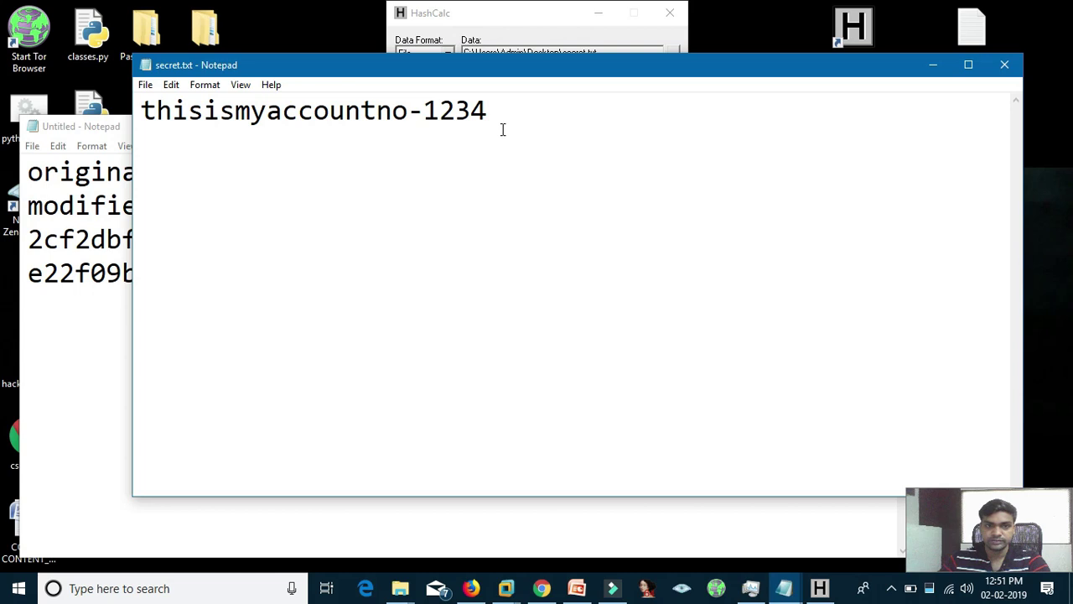
{"action": "key", "text": "ctrl+a"}
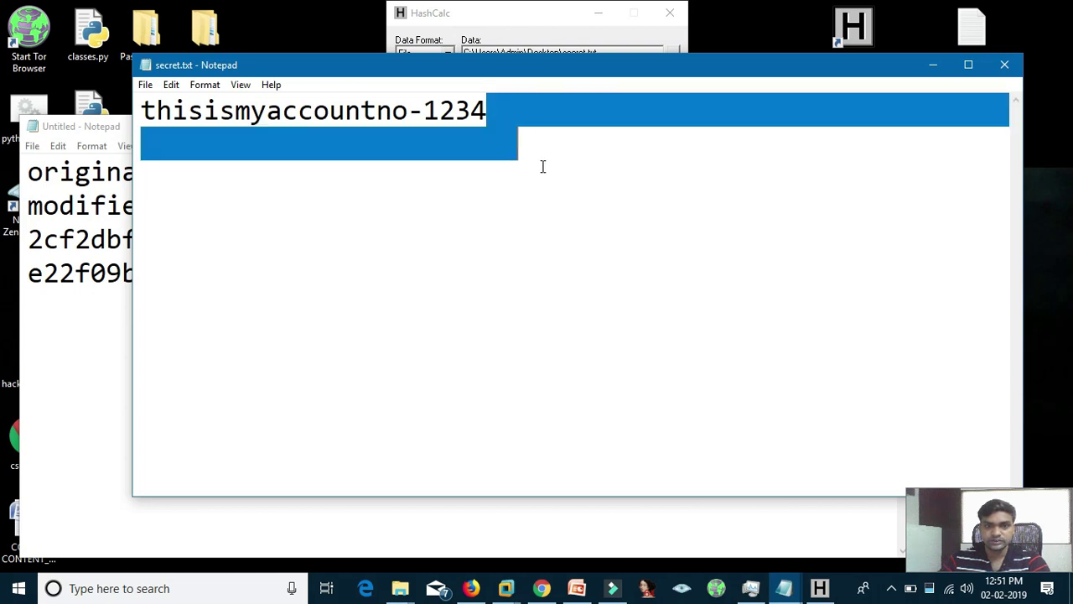
{"action": "left_click_drag", "start_coordinate": [610, 163], "coordinate": [509, 125]}
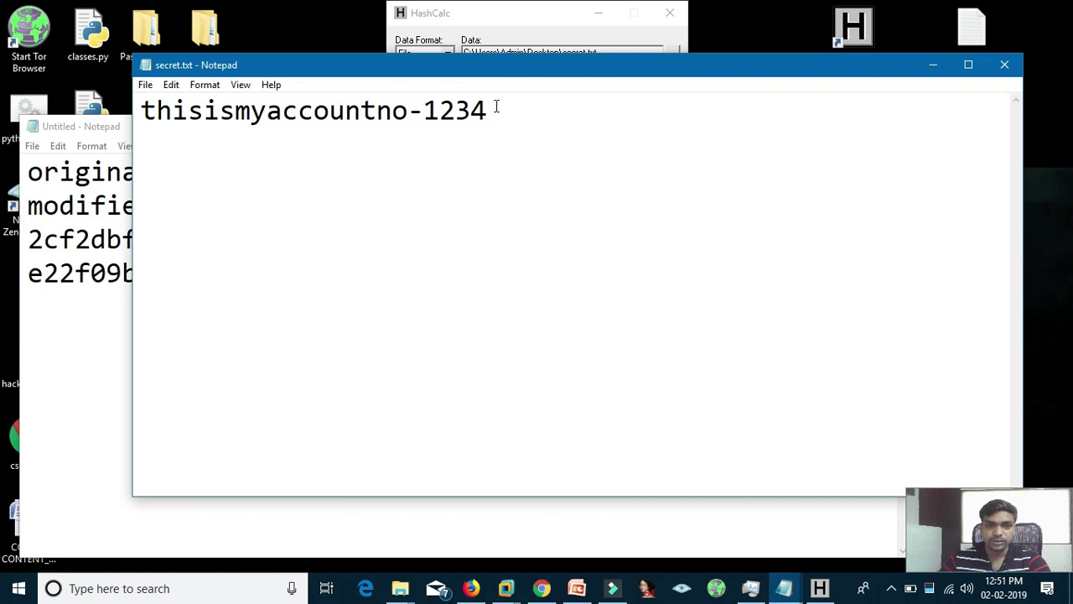
{"action": "left_click_drag", "start_coordinate": [496, 107], "coordinate": [529, 174]}
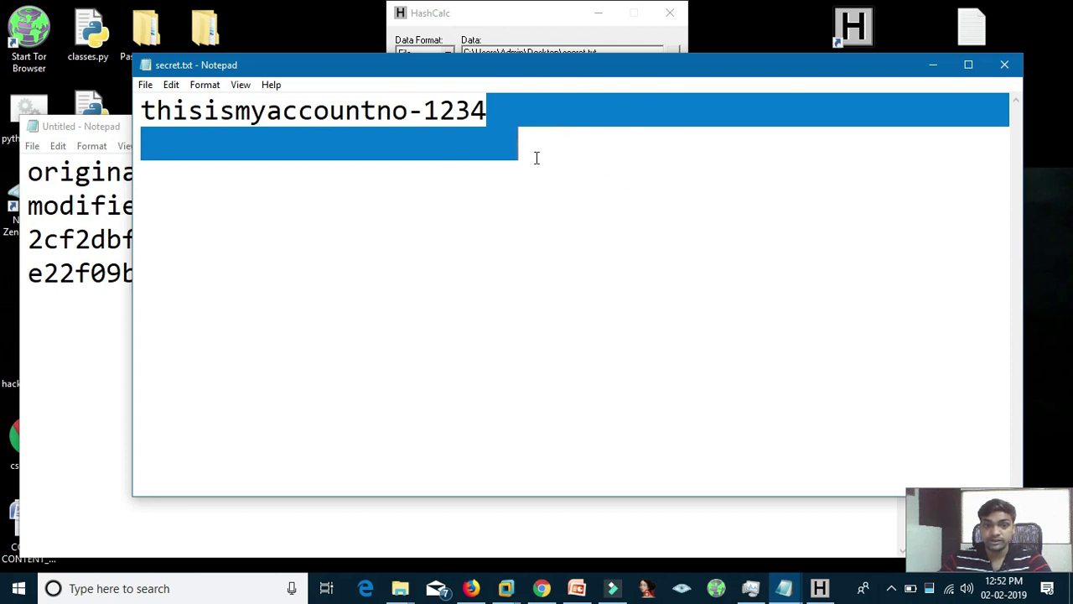
{"action": "left_click", "coordinate": [498, 112]}
{"action": "left_click", "coordinate": [509, 153]}
{"action": "left_click_drag", "start_coordinate": [508, 154], "coordinate": [498, 110]}
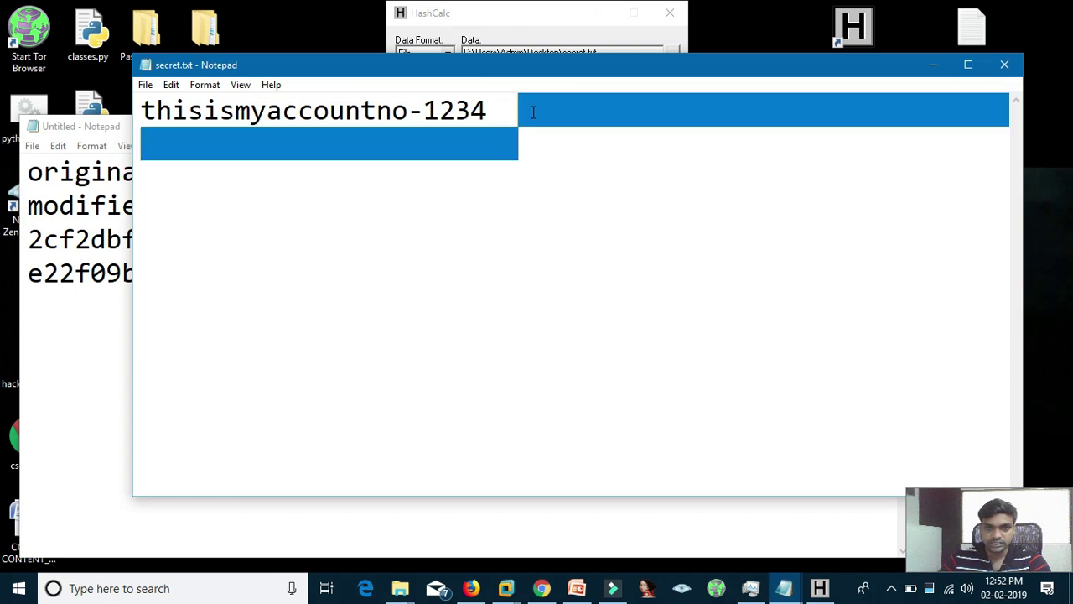
{"action": "left_click", "coordinate": [656, 93]}
{"action": "left_click_drag", "start_coordinate": [690, 106], "coordinate": [486, 113]}
{"action": "left_click", "coordinate": [551, 138]}
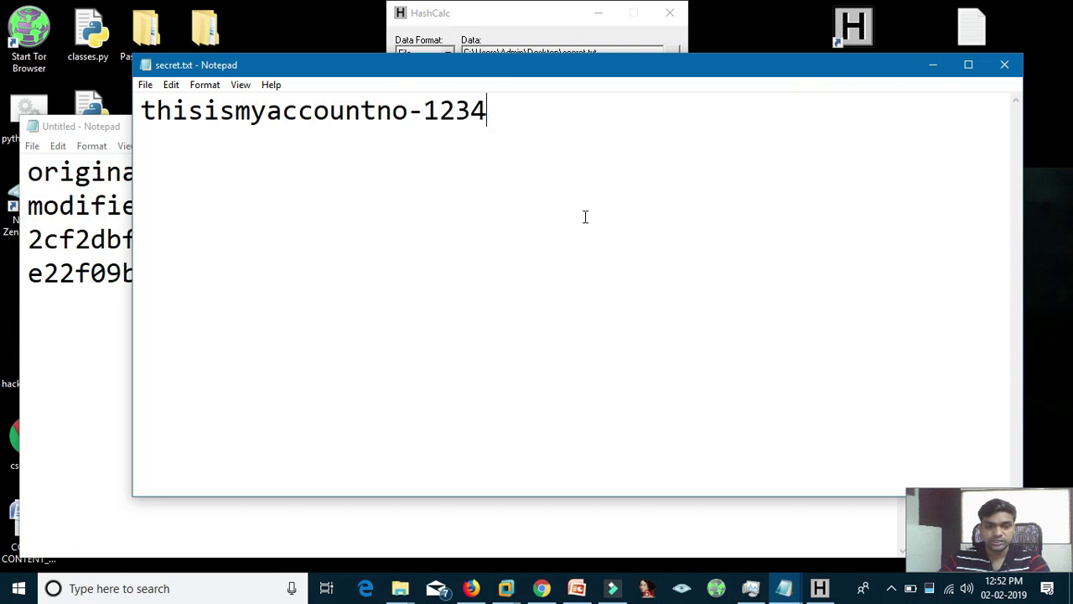
{"action": "left_click", "coordinate": [997, 67]}
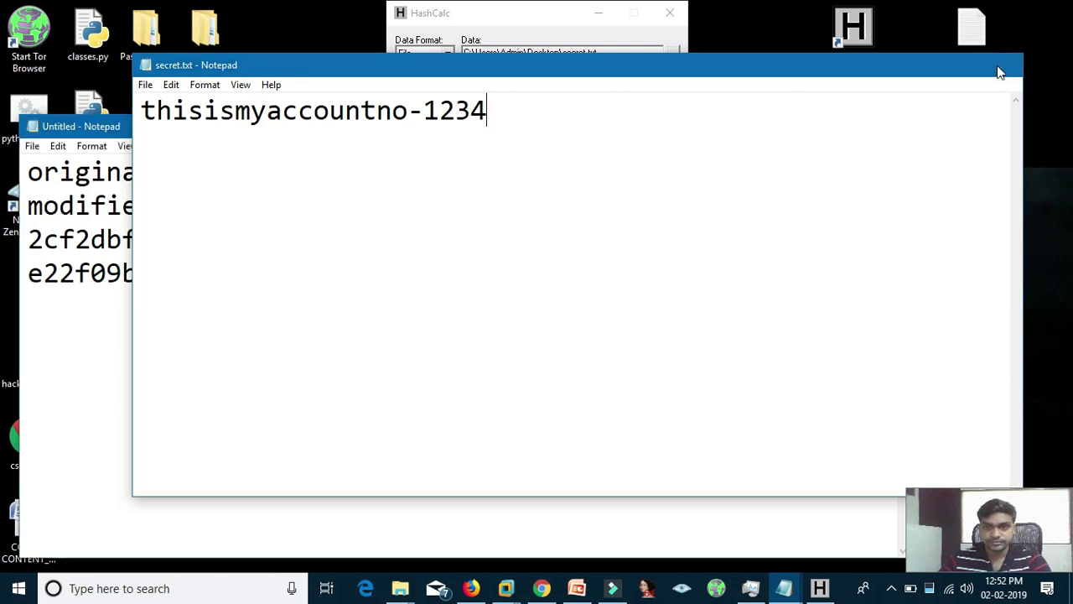
{"action": "left_click_drag", "start_coordinate": [971, 30], "coordinate": [582, 60]}
{"action": "left_click", "coordinate": [503, 21]}
{"action": "left_click_drag", "start_coordinate": [624, 119], "coordinate": [449, 122]}
{"action": "key", "text": "ctrl+c"}
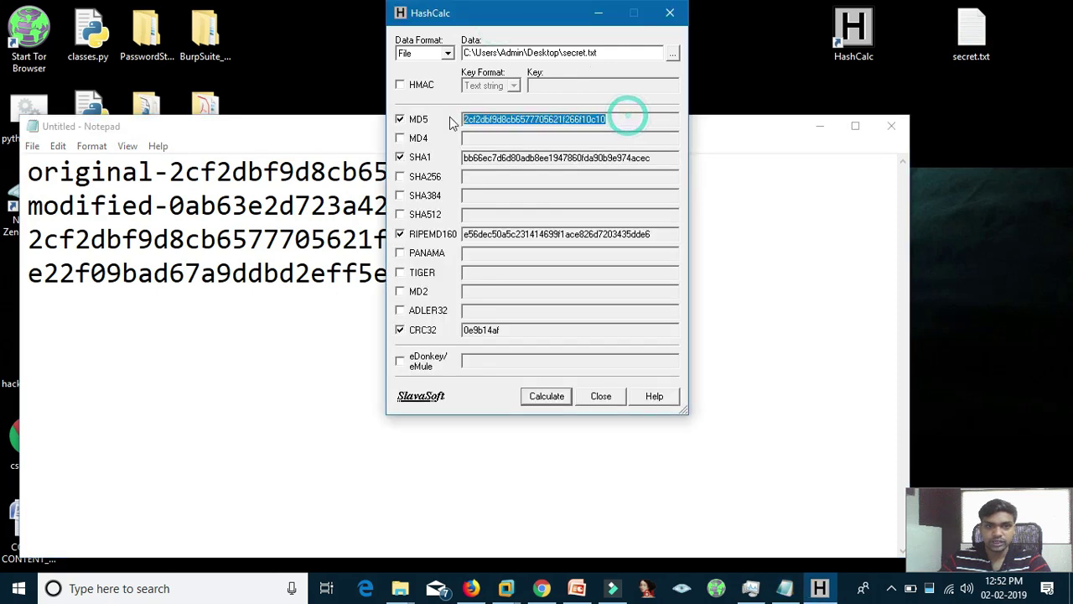
{"action": "left_click", "coordinate": [803, 367]}
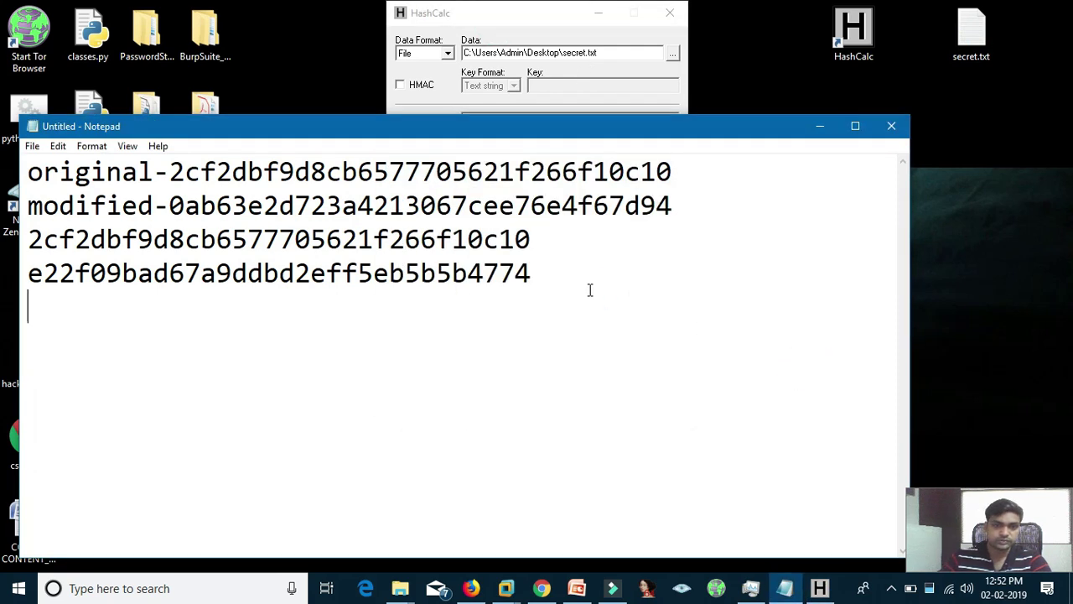
{"action": "left_click", "coordinate": [524, 277]}
{"action": "key", "text": "Return"}
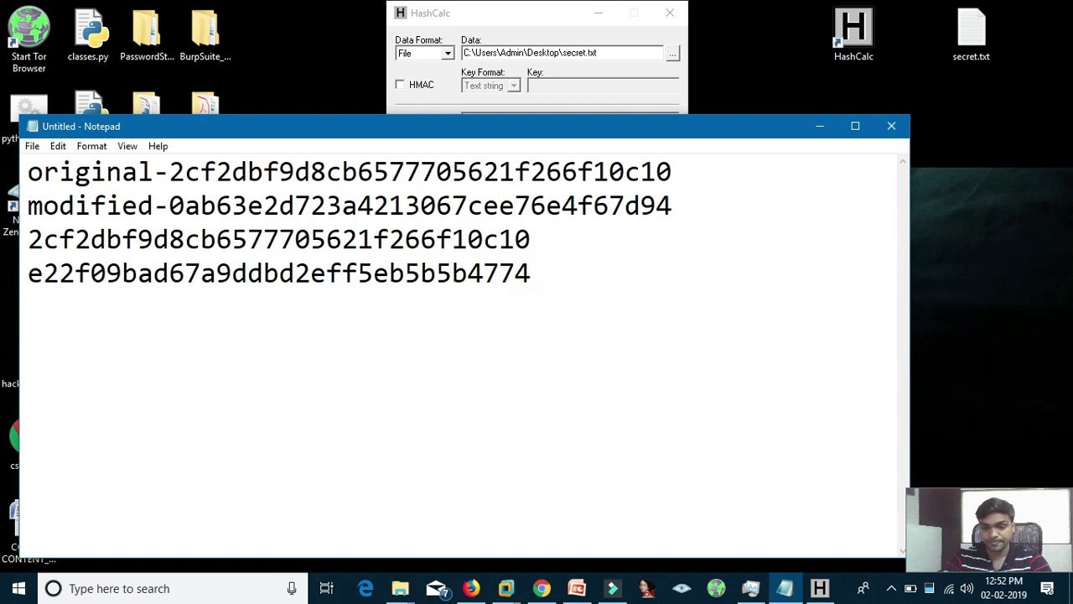
{"action": "key", "text": "ctrl+v"}
Compare the line 5 hash with line 1's original MD5, then reposition HashCalc and bring up Chrome.
{"action": "left_click_drag", "start_coordinate": [572, 308], "coordinate": [21, 299]}
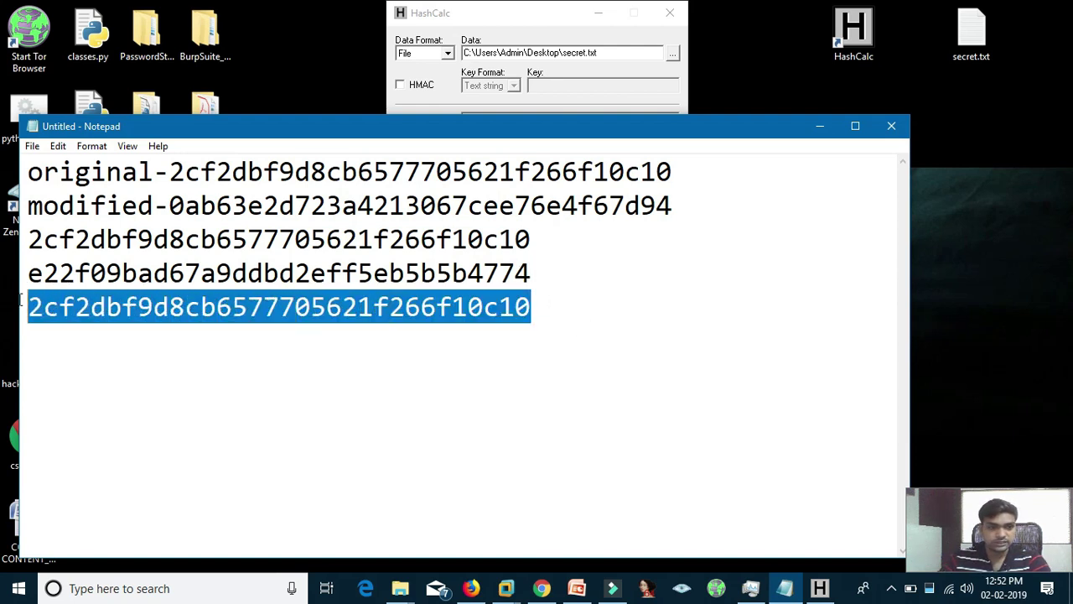
{"action": "left_click_drag", "start_coordinate": [168, 173], "coordinate": [680, 165]}
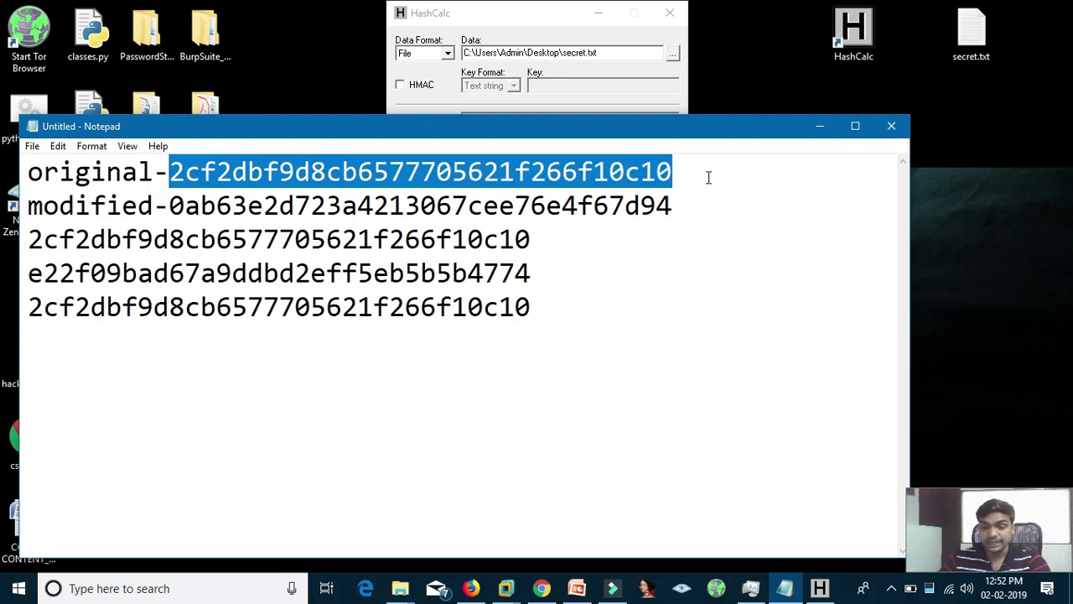
{"action": "left_click", "coordinate": [738, 178]}
{"action": "left_click", "coordinate": [820, 126]}
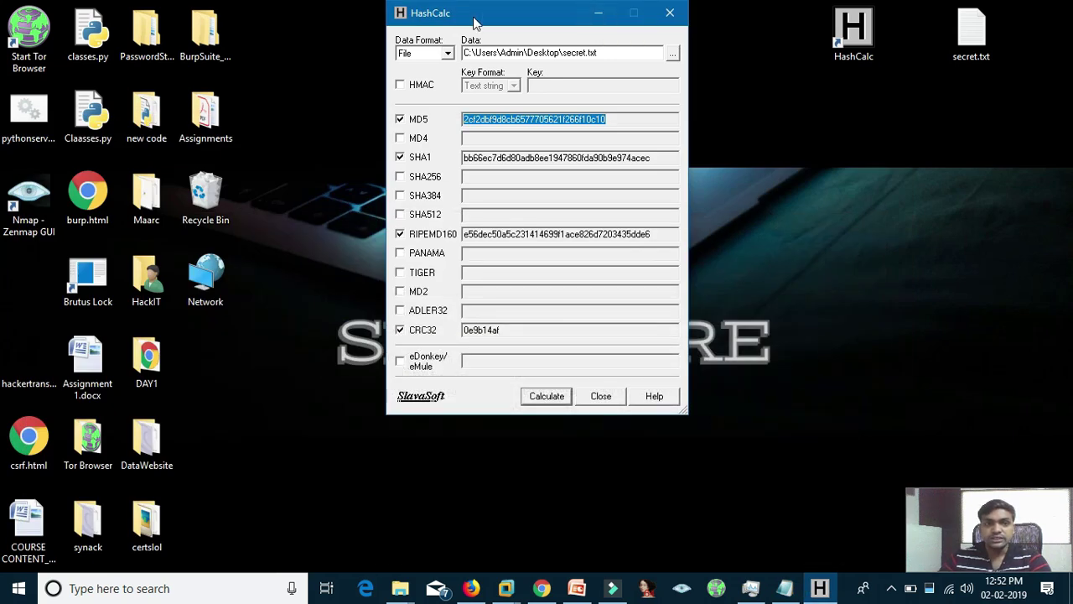
{"action": "left_click_drag", "start_coordinate": [474, 18], "coordinate": [428, 35]}
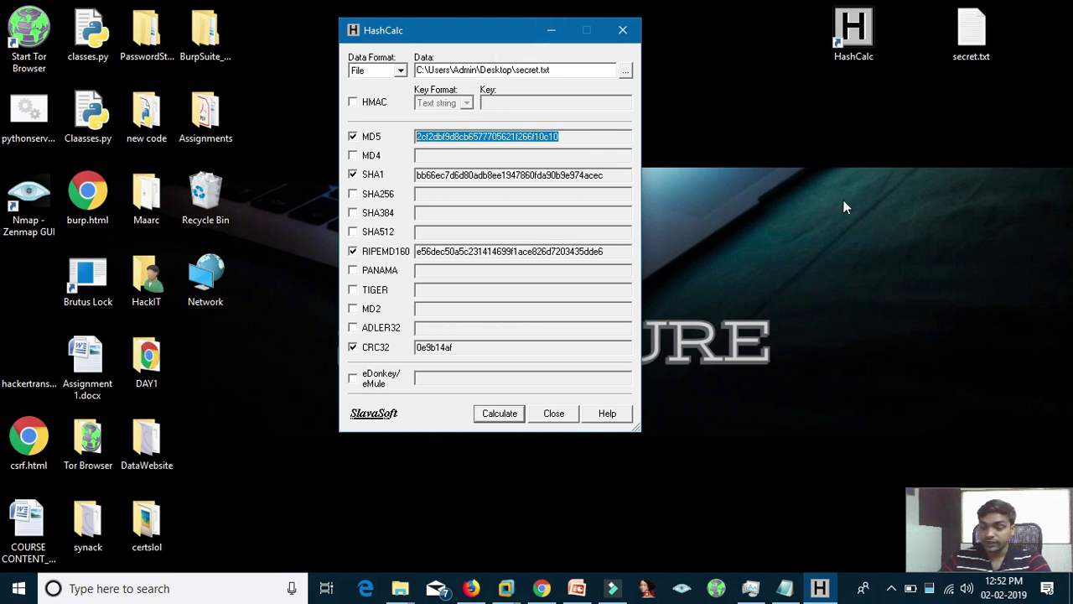
{"action": "left_click_drag", "start_coordinate": [441, 39], "coordinate": [436, 41]}
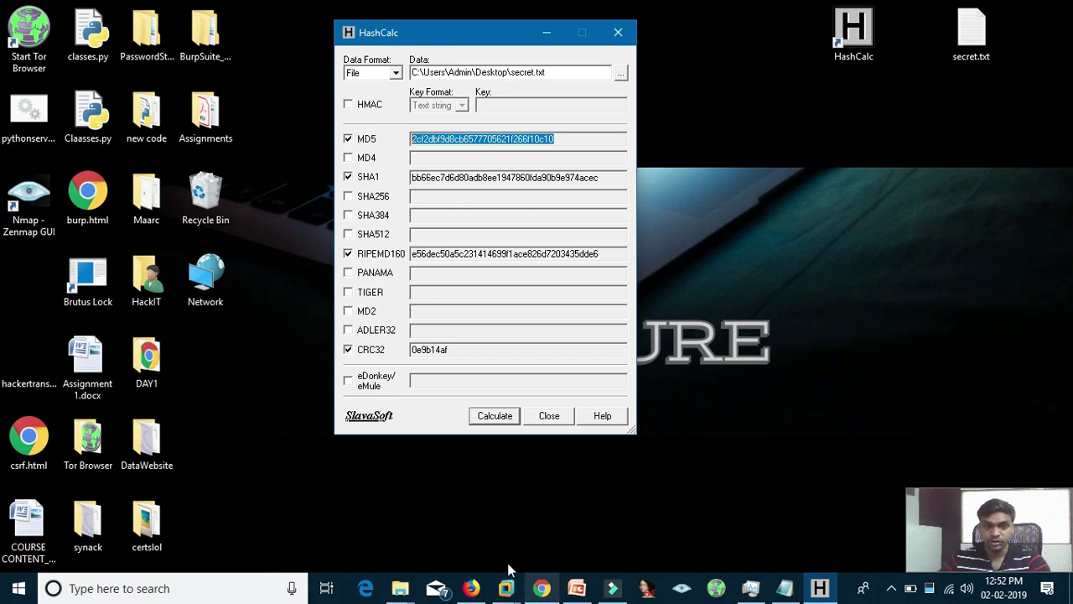
{"action": "left_click", "coordinate": [541, 589]}
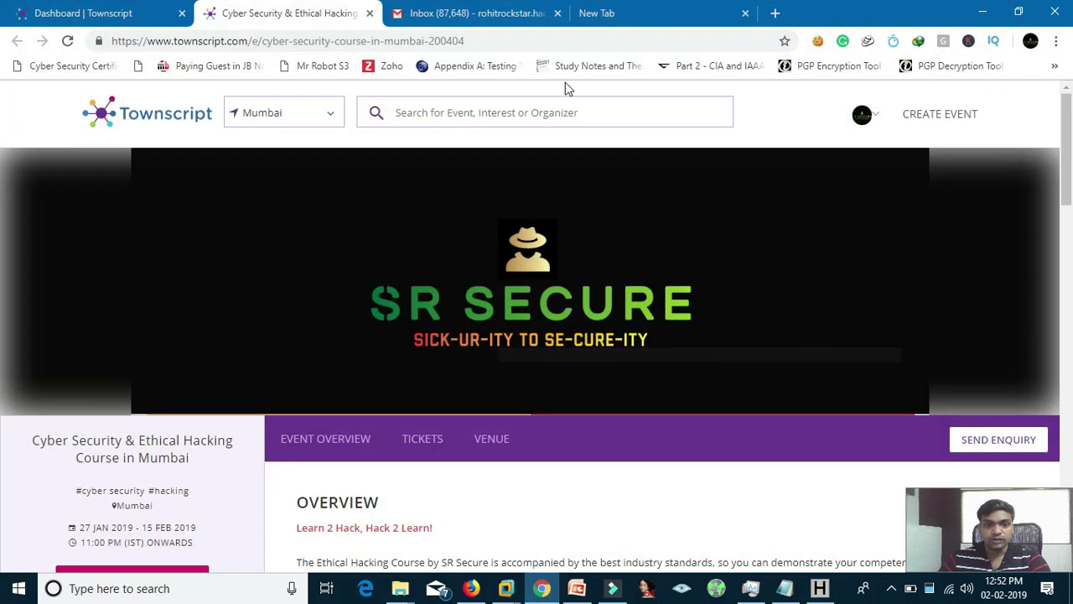
Search Google for VIRUSTOTAL, correcting the mistyped letters in the query.
{"action": "left_click", "coordinate": [611, 10]}
{"action": "type", "text": "ciavi"}
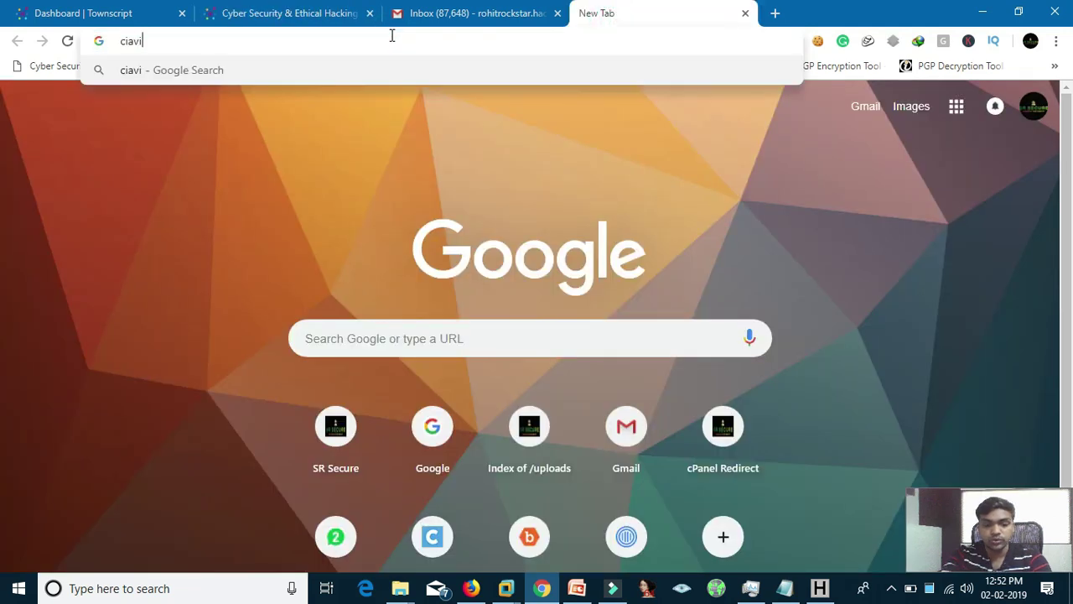
{"action": "type", "text": "rusotVIRUSTOTAL"}
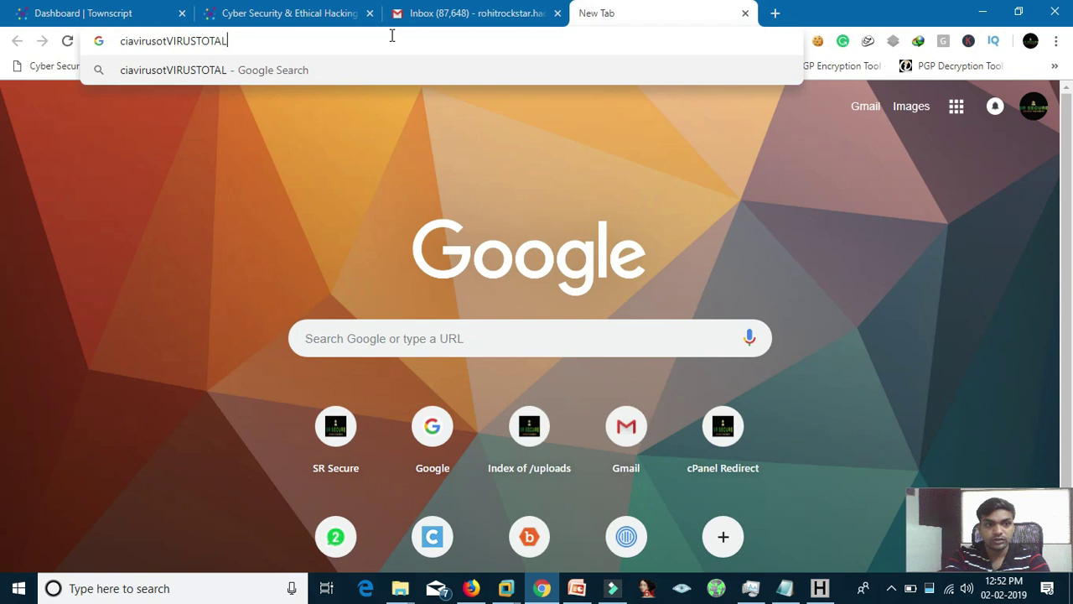
{"action": "key", "text": "Return"}
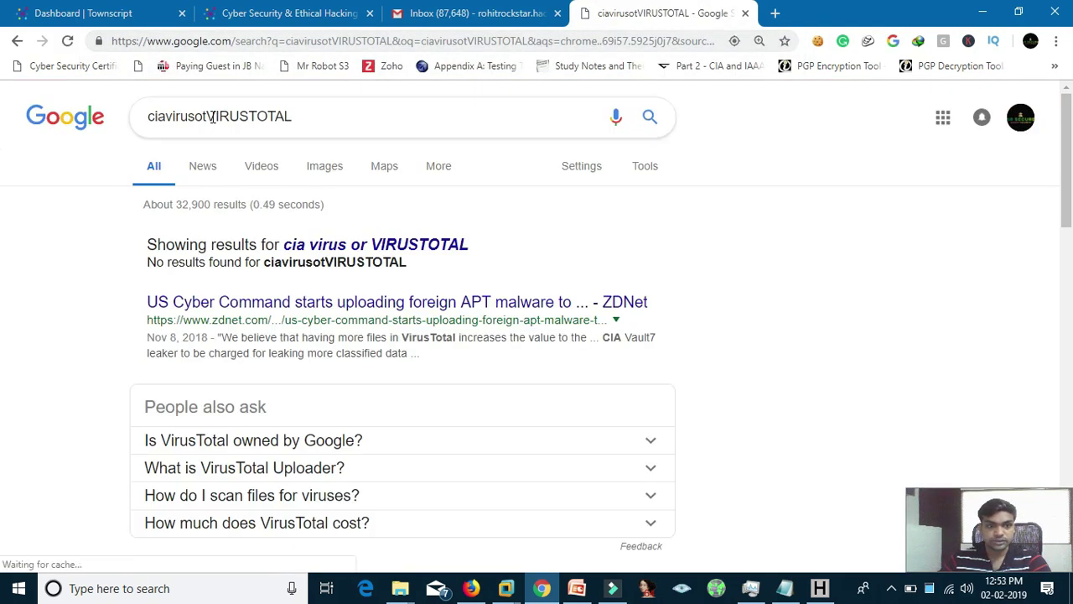
{"action": "left_click_drag", "start_coordinate": [147, 116], "coordinate": [208, 115]}
{"action": "key", "text": "BackSpace"}
{"action": "key", "text": "Return"}
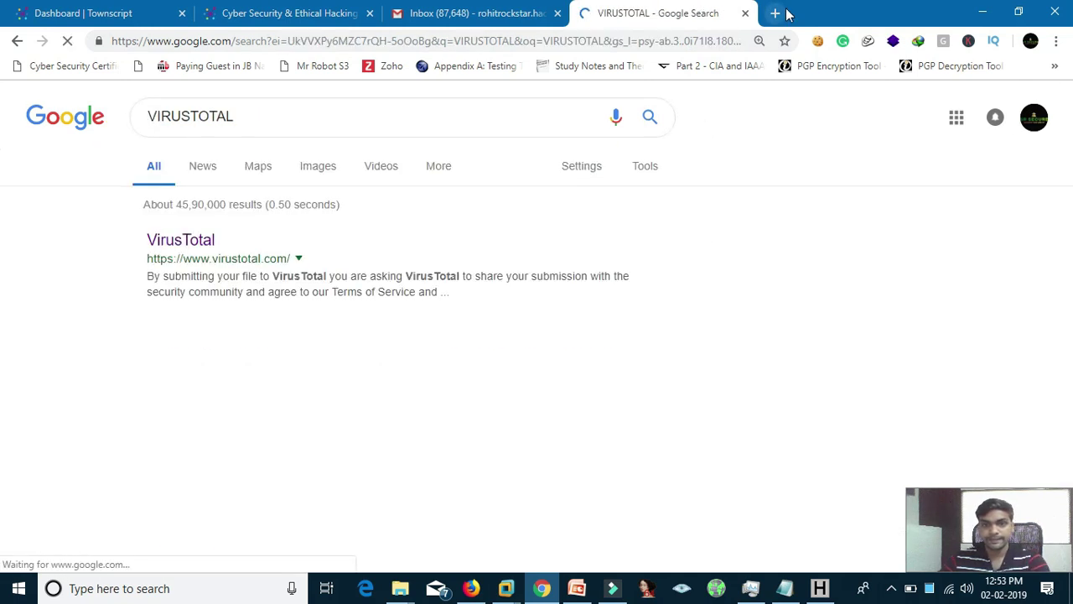
{"action": "left_click", "coordinate": [775, 12]}
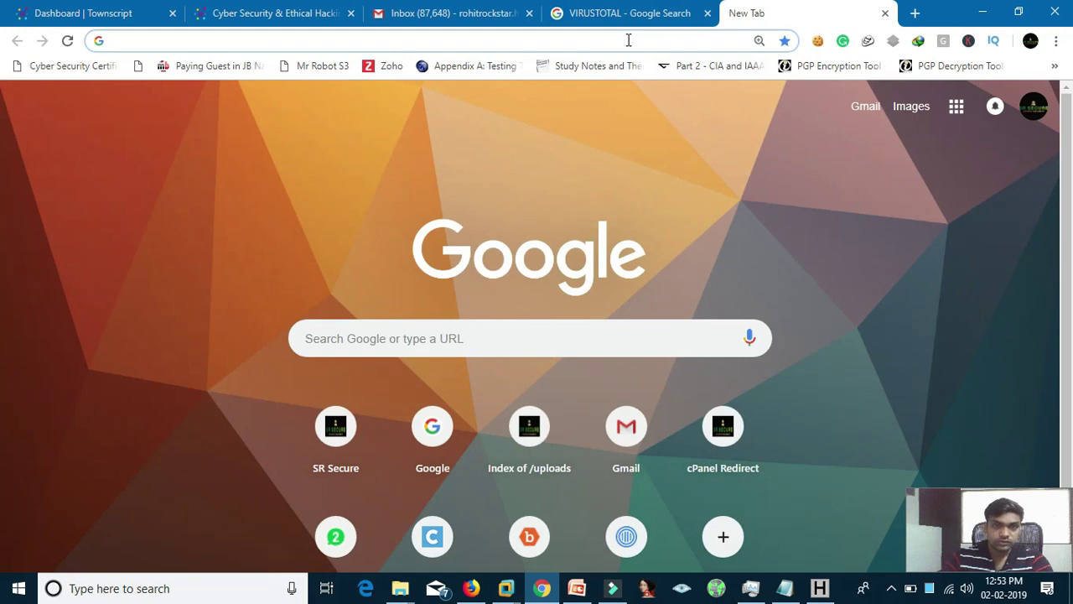
{"action": "left_click", "coordinate": [633, 25]}
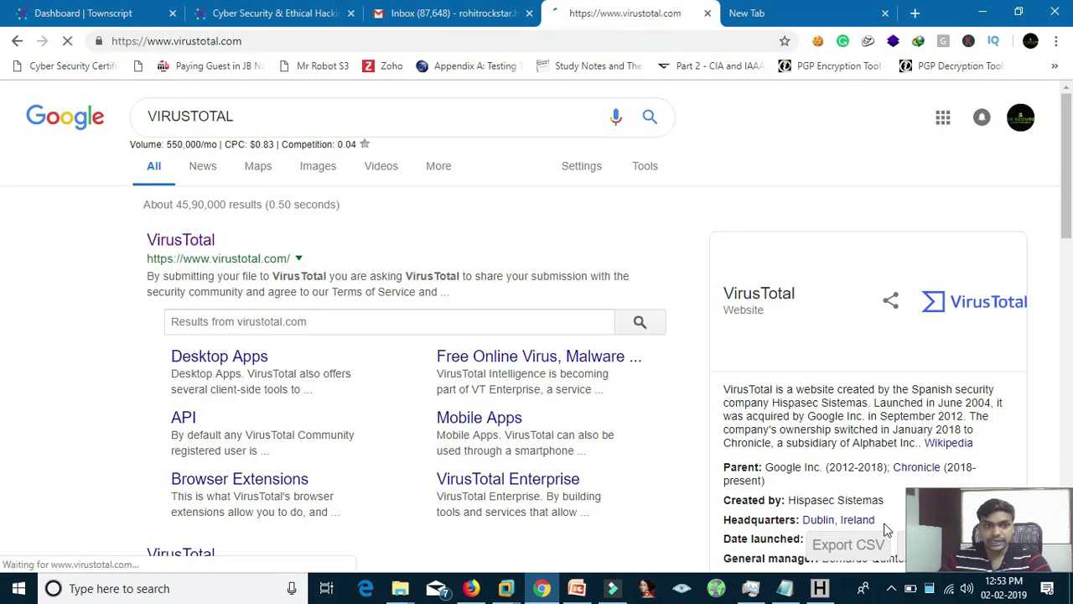
Move HashCalc to the right beside the VirusTotal file upload page.
{"action": "left_click", "coordinate": [819, 588]}
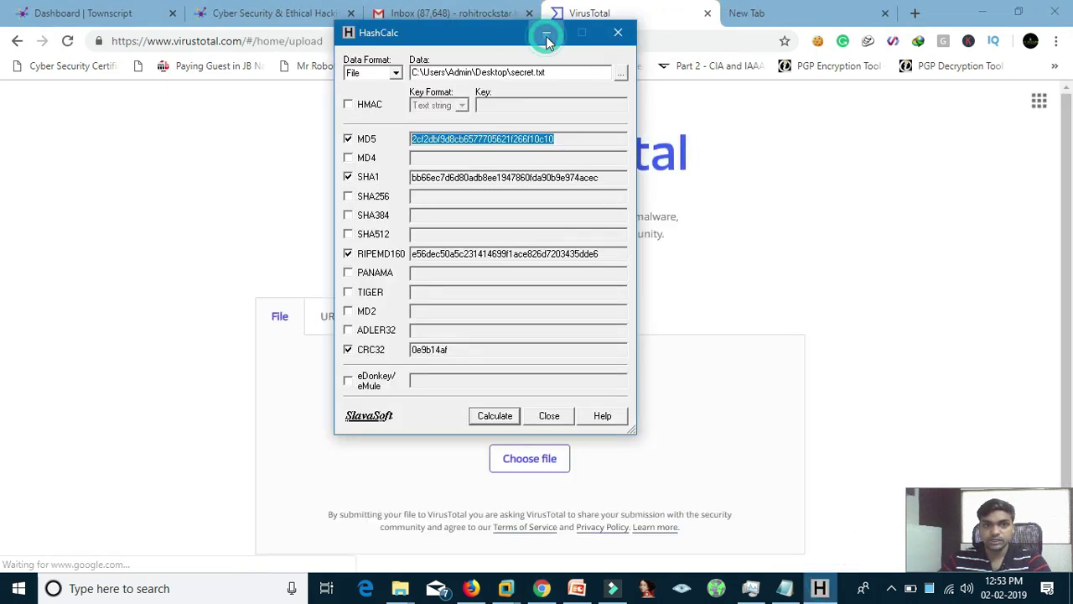
{"action": "left_click", "coordinate": [546, 33]}
{"action": "left_click", "coordinate": [819, 588]}
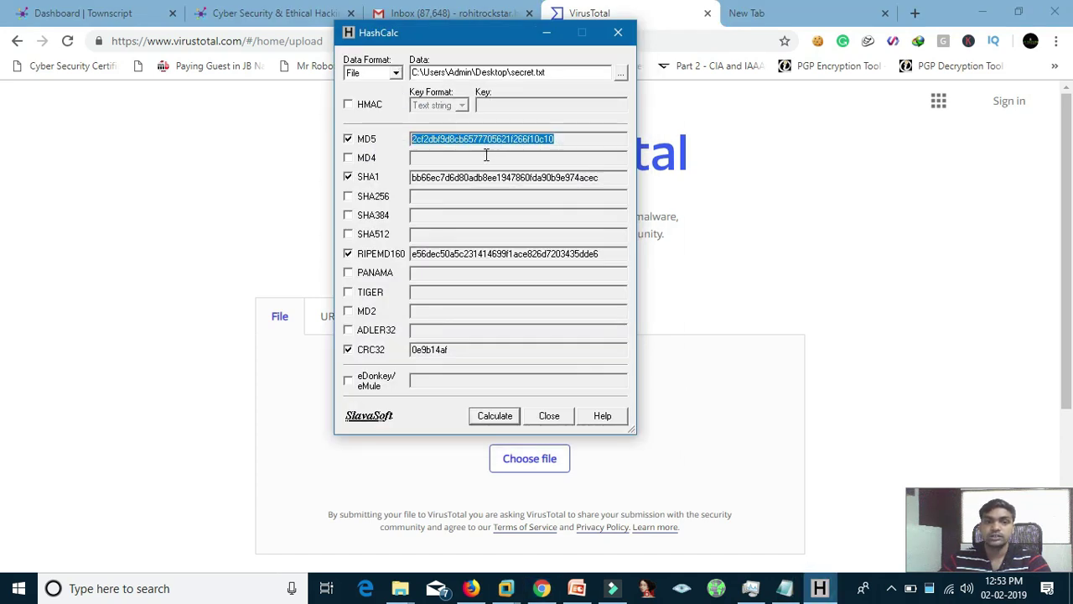
{"action": "left_click_drag", "start_coordinate": [423, 55], "coordinate": [742, 117]}
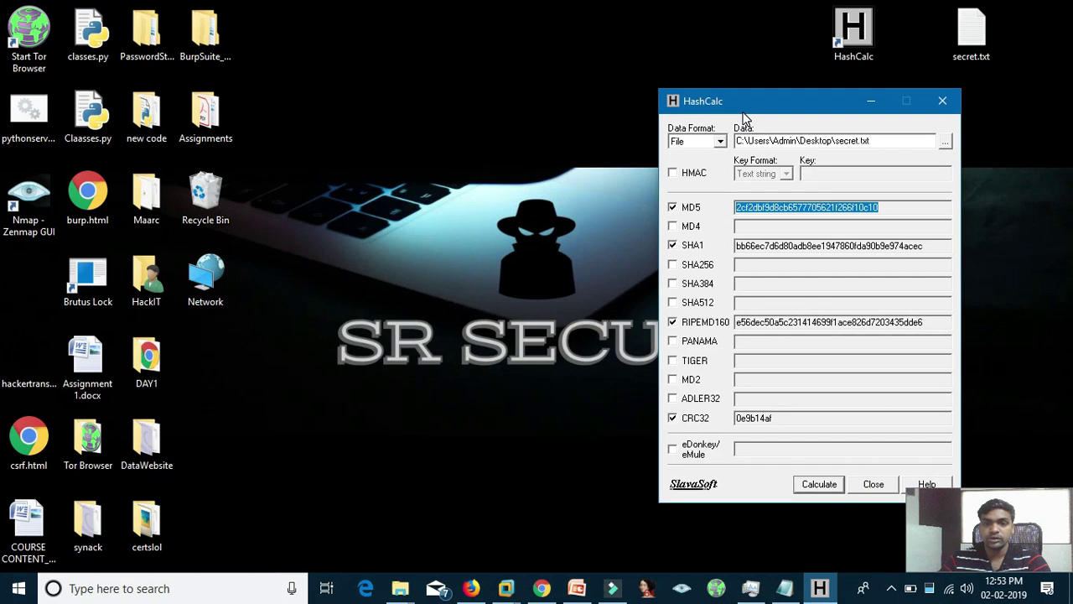
{"action": "left_click", "coordinate": [543, 588]}
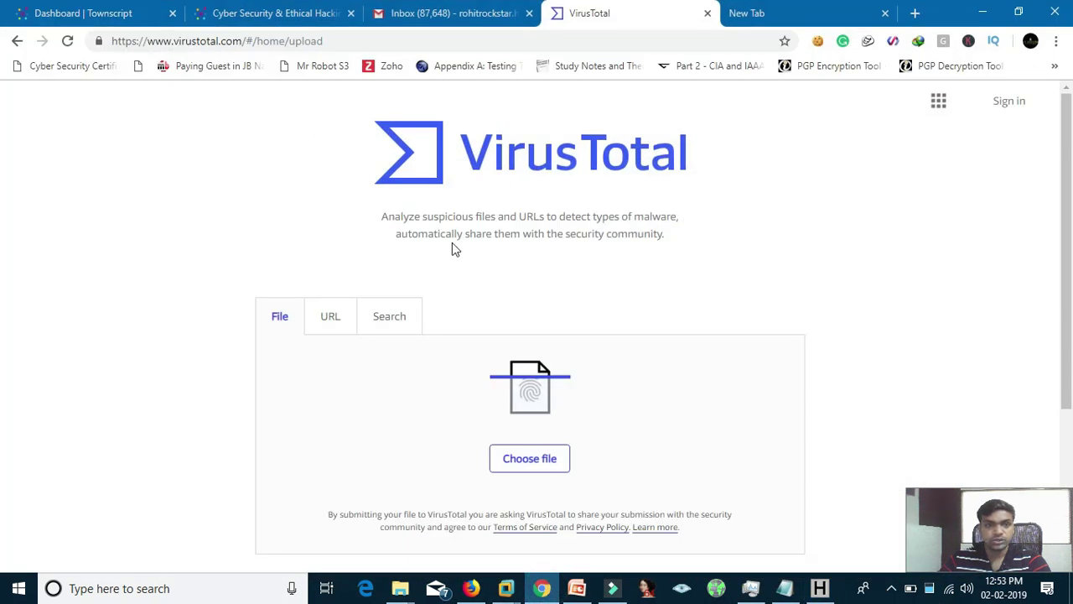
Select secret.txt for upload on VirusTotal and confirm the analysis.
{"action": "left_click", "coordinate": [518, 457]}
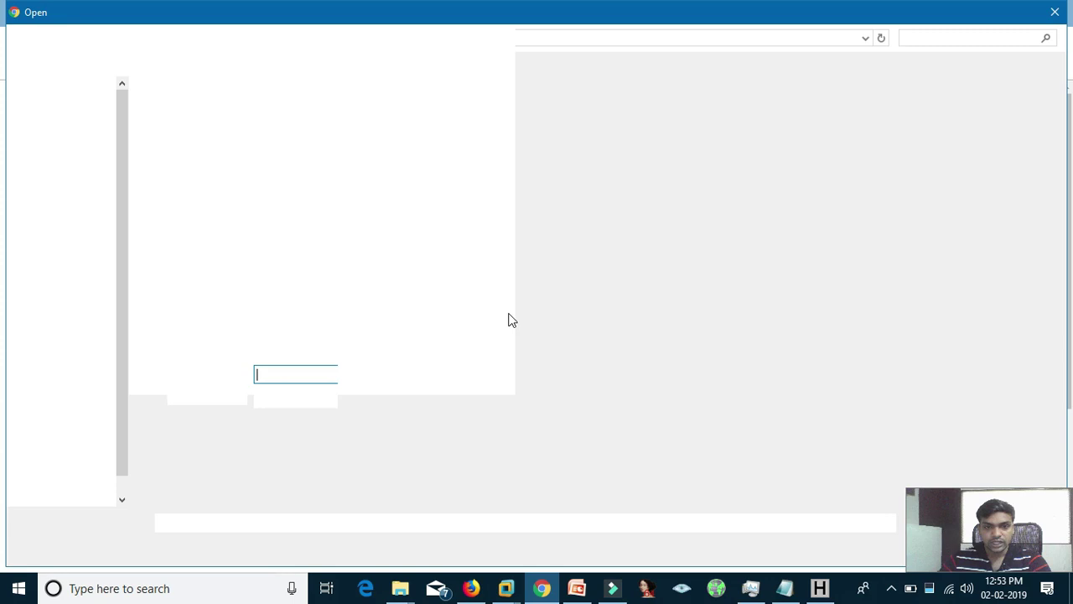
{"action": "left_click", "coordinate": [1030, 225]}
{"action": "double_click", "coordinate": [1020, 237]}
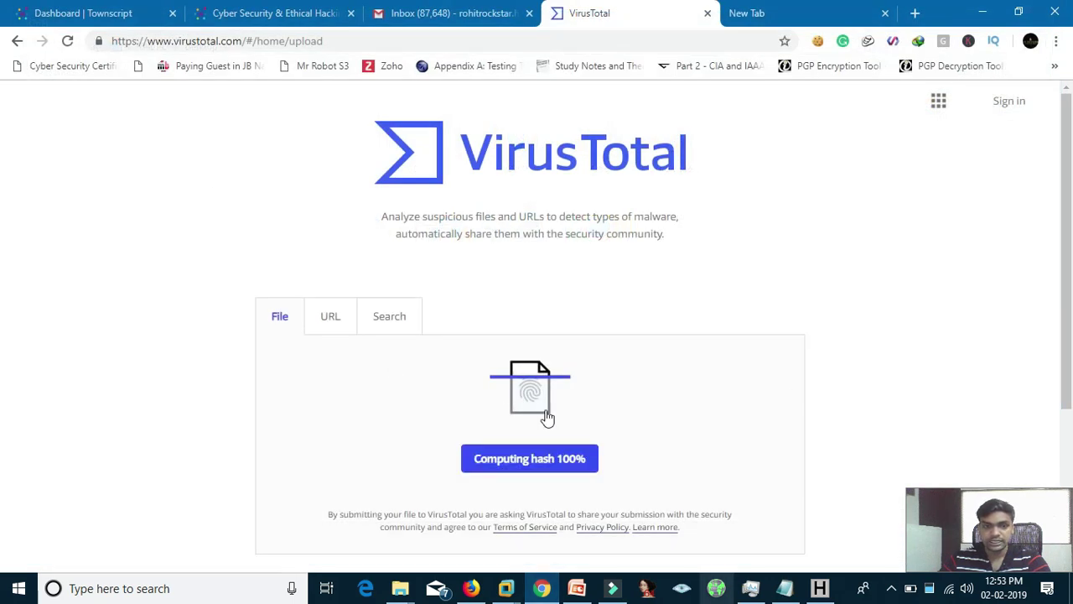
{"action": "double_click", "coordinate": [371, 323]}
{"action": "left_click", "coordinate": [588, 392]}
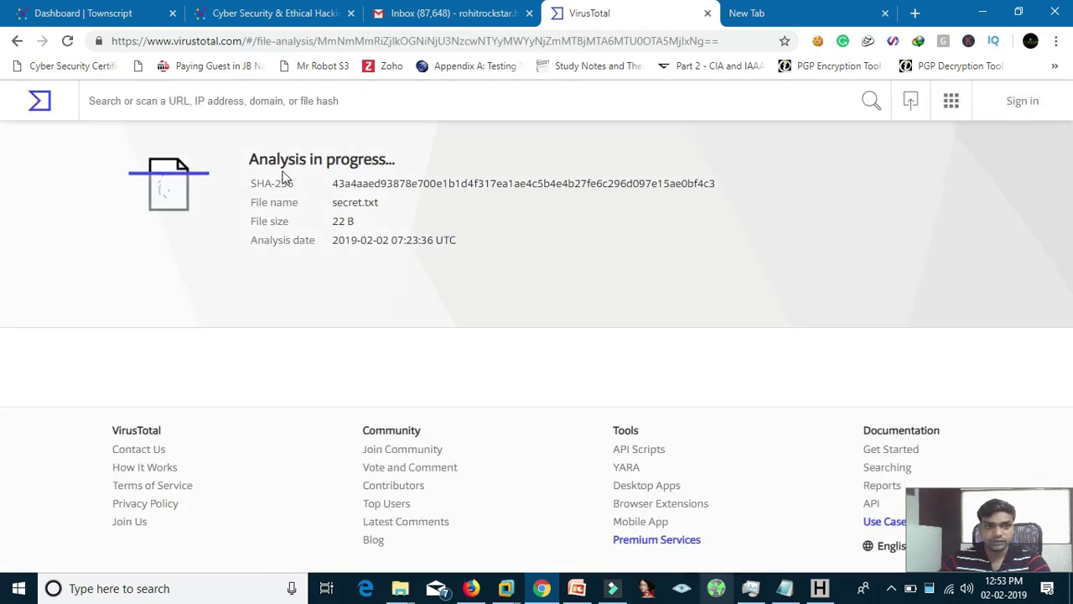
Review the scan results: engines report Clean and the score shows 0/57 for secret.txt.
{"action": "left_click_drag", "start_coordinate": [241, 162], "coordinate": [593, 170]}
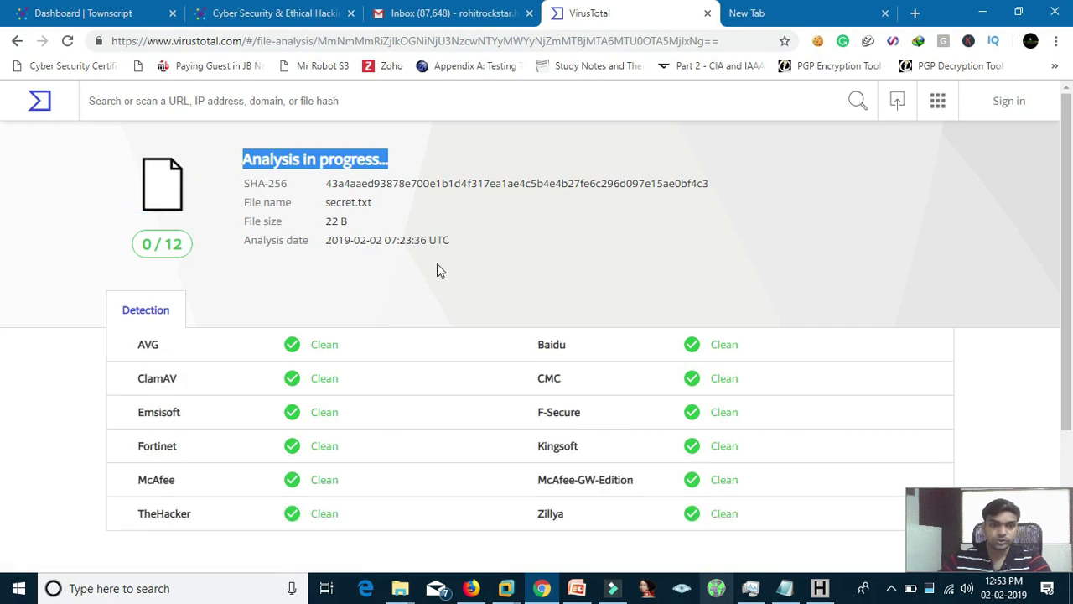
{"action": "scroll", "coordinate": [498, 264], "scroll_direction": "down", "scroll_amount": 3}
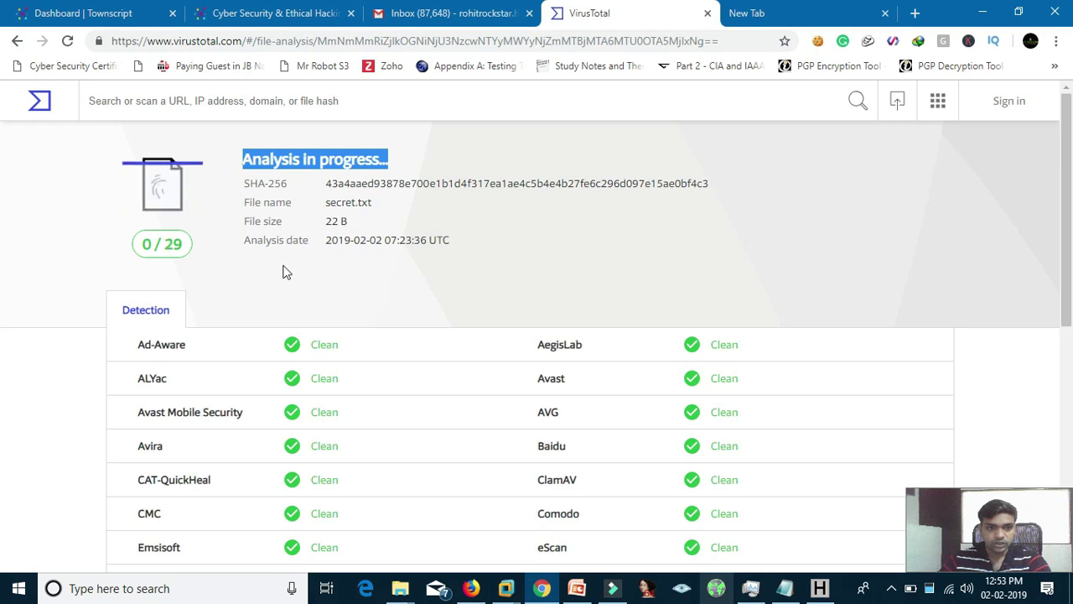
{"action": "scroll", "coordinate": [299, 289], "scroll_direction": "down", "scroll_amount": 3}
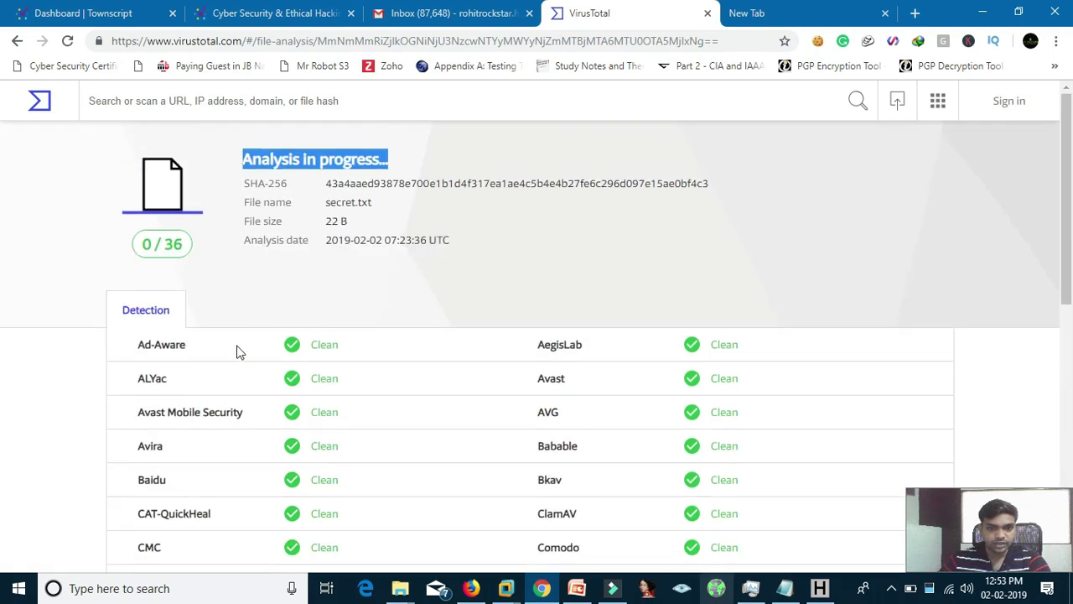
{"action": "left_click_drag", "start_coordinate": [239, 346], "coordinate": [395, 347]}
{"action": "left_click", "coordinate": [730, 344]}
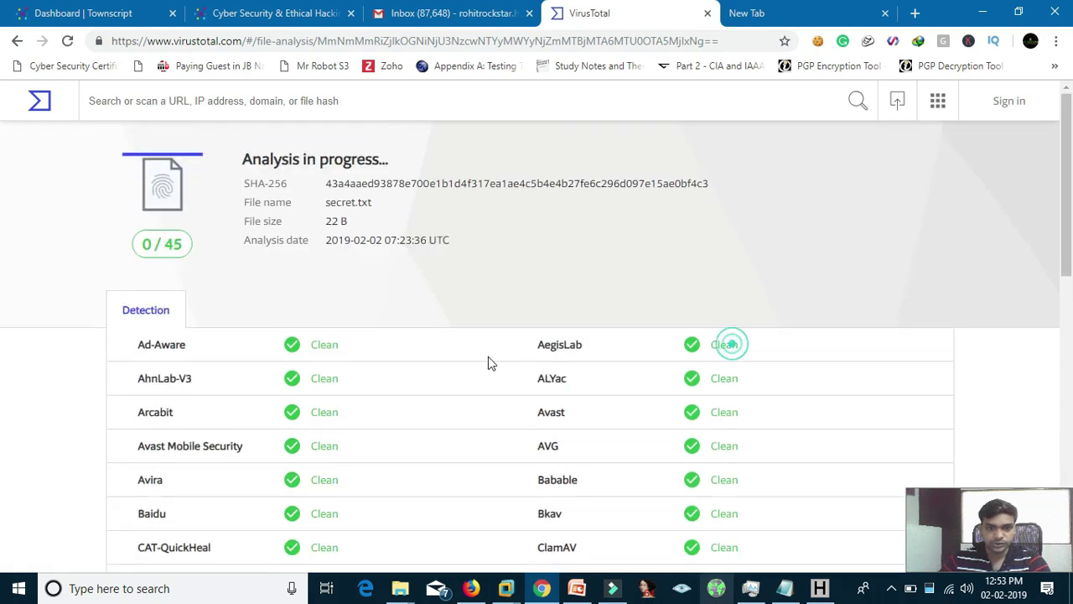
{"action": "scroll", "coordinate": [269, 378], "scroll_direction": "down", "scroll_amount": 2}
{"action": "left_click", "coordinate": [324, 195]}
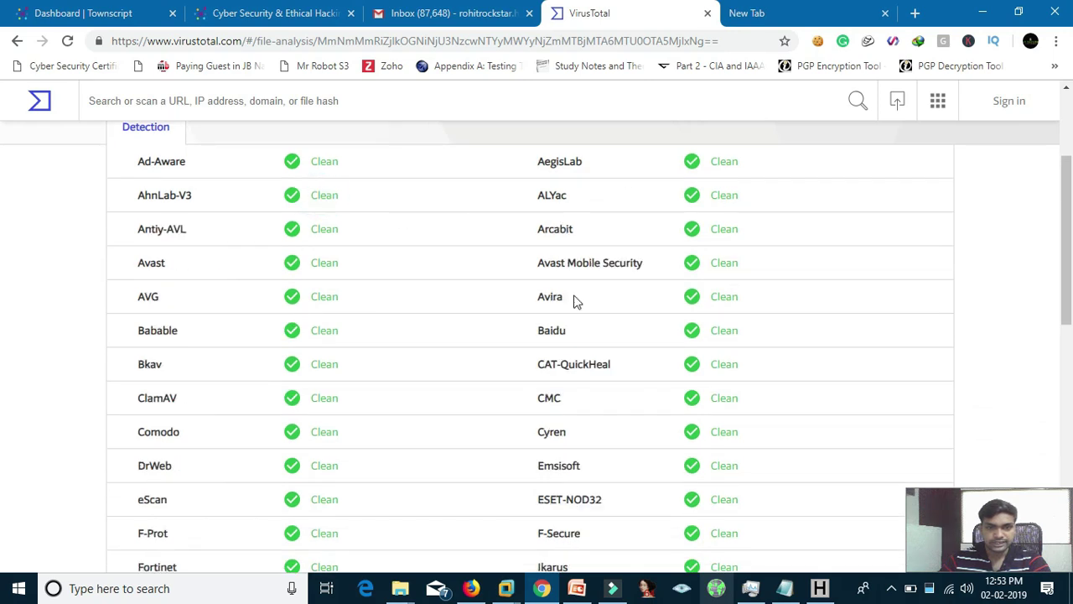
{"action": "scroll", "coordinate": [502, 296], "scroll_direction": "down", "scroll_amount": 8}
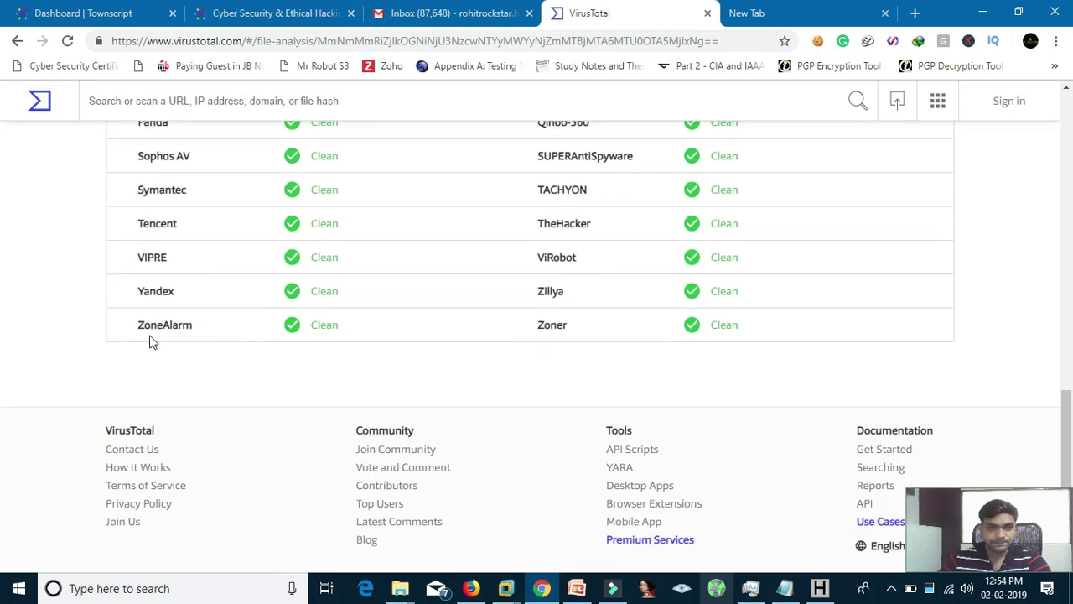
{"action": "scroll", "coordinate": [345, 352], "scroll_direction": "up", "scroll_amount": 13}
{"action": "left_click_drag", "start_coordinate": [157, 244], "coordinate": [192, 249]}
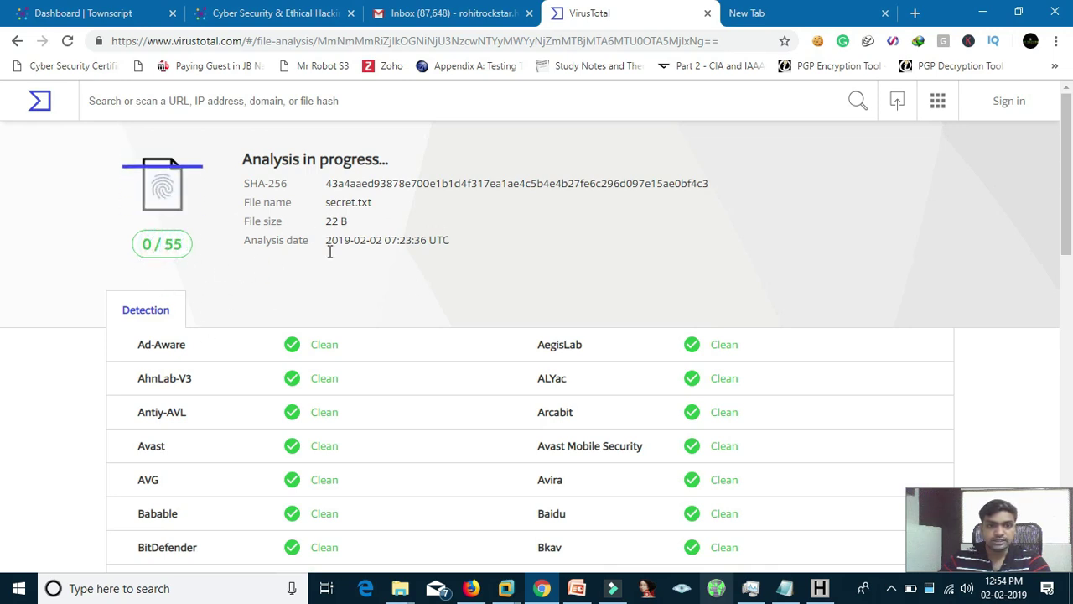
{"action": "left_click_drag", "start_coordinate": [315, 202], "coordinate": [374, 203]}
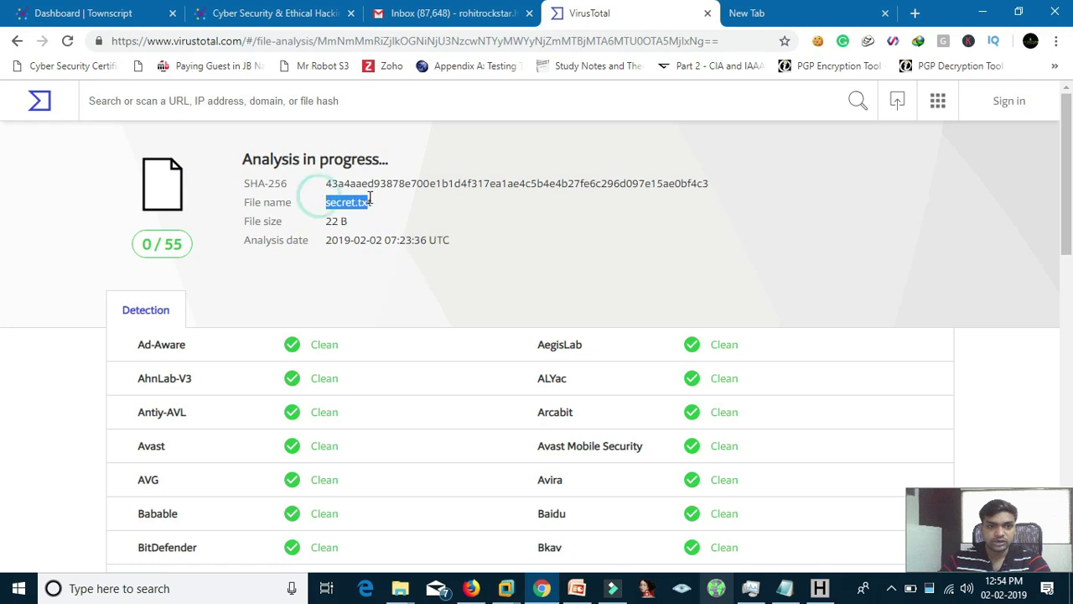
{"action": "left_click", "coordinate": [518, 238]}
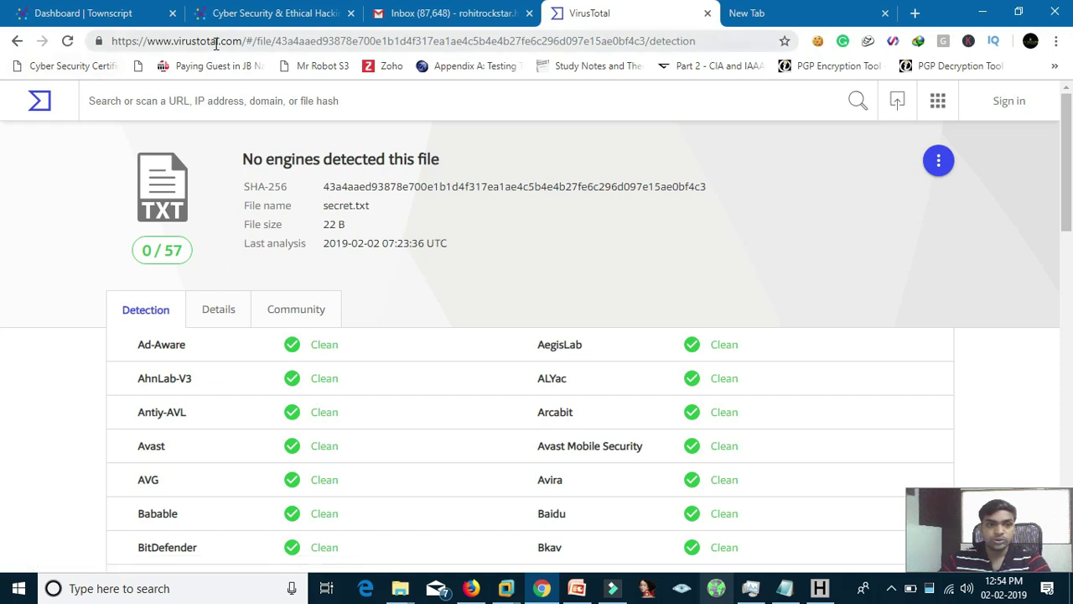
{"action": "scroll", "coordinate": [397, 302], "scroll_direction": "down", "scroll_amount": 4}
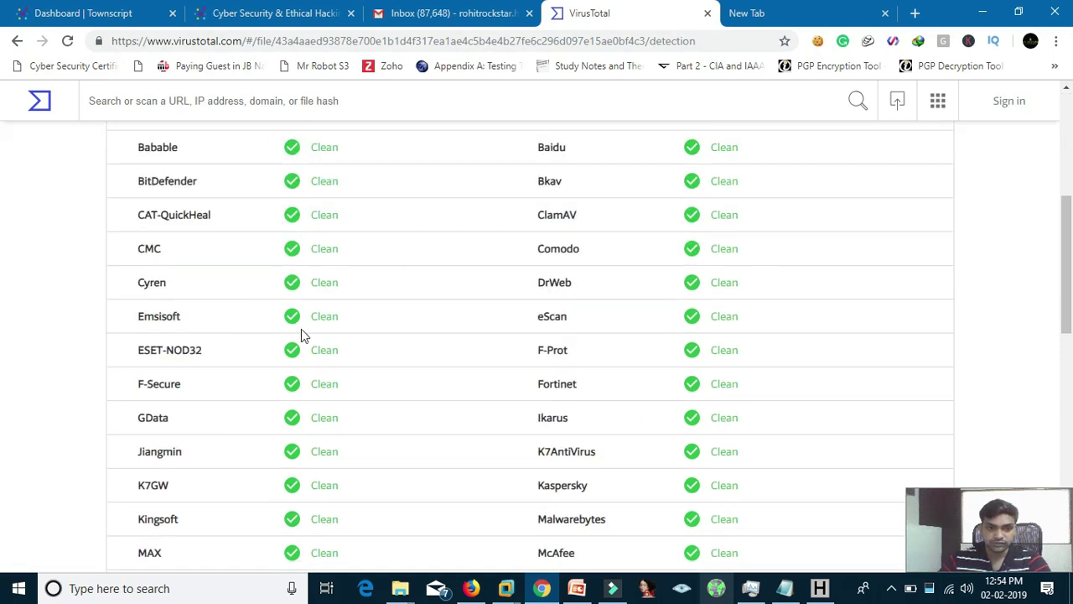
{"action": "scroll", "coordinate": [301, 334], "scroll_direction": "down", "scroll_amount": 7}
{"action": "scroll", "coordinate": [307, 331], "scroll_direction": "up", "scroll_amount": 11}
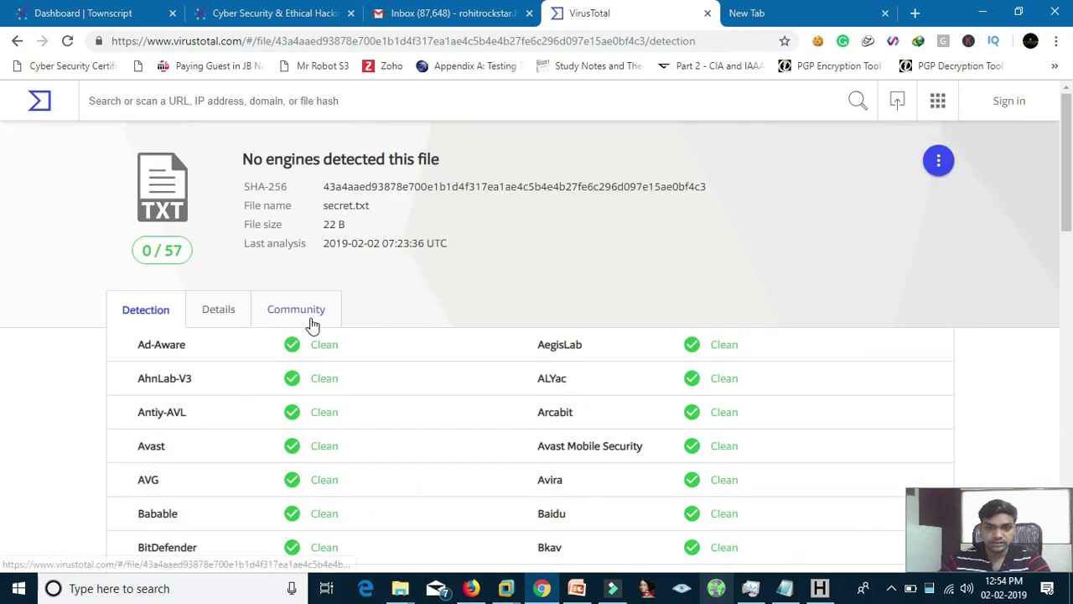
{"action": "left_click", "coordinate": [210, 314]}
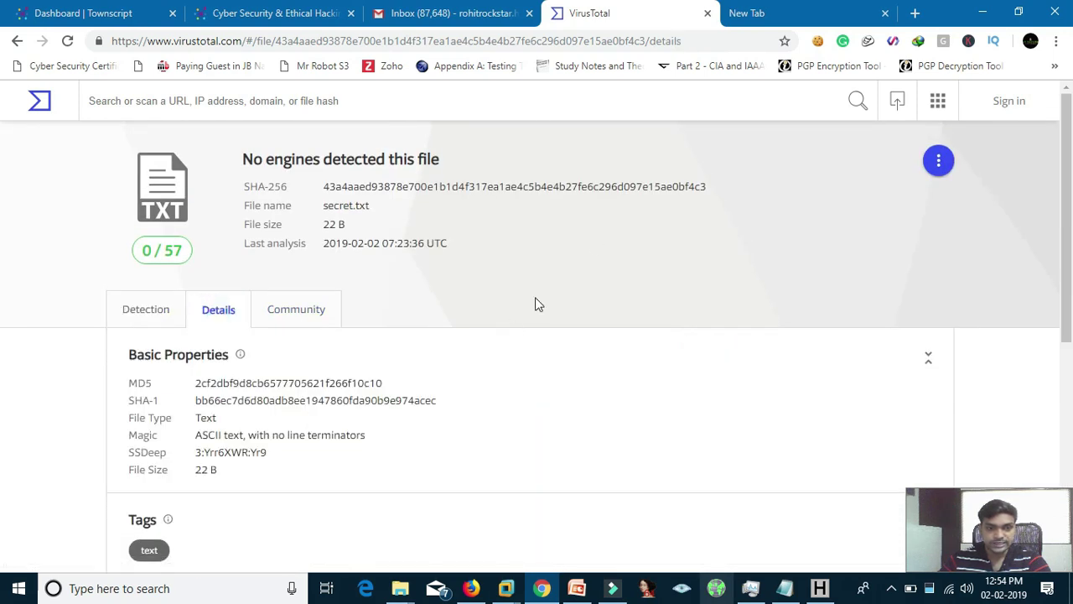
{"action": "scroll", "coordinate": [534, 306], "scroll_direction": "down", "scroll_amount": 2}
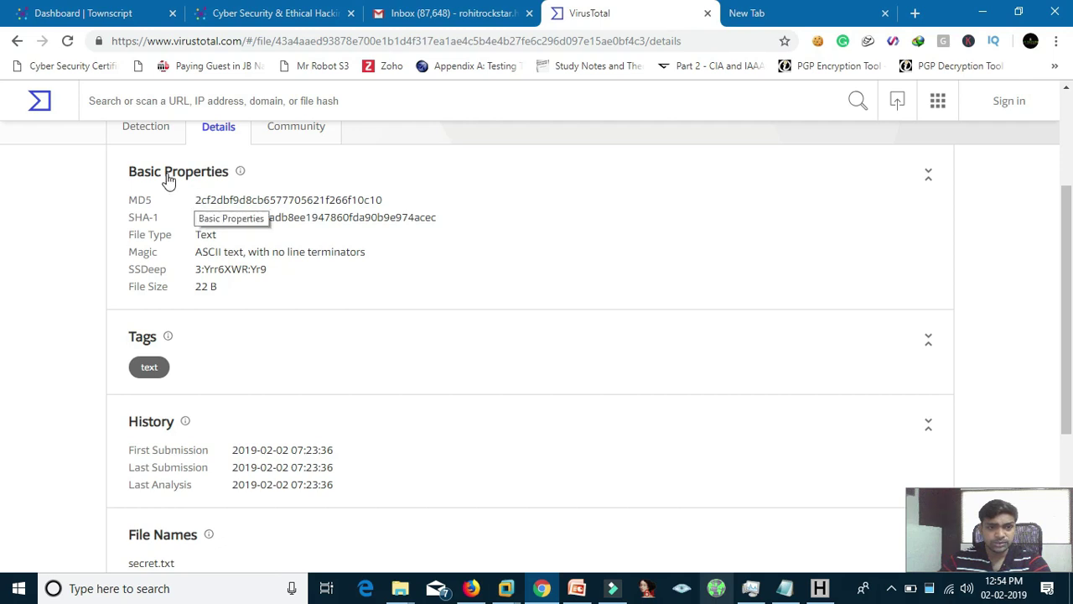
{"action": "left_click_drag", "start_coordinate": [189, 205], "coordinate": [419, 204]}
{"action": "key", "text": "ctrl+c"}
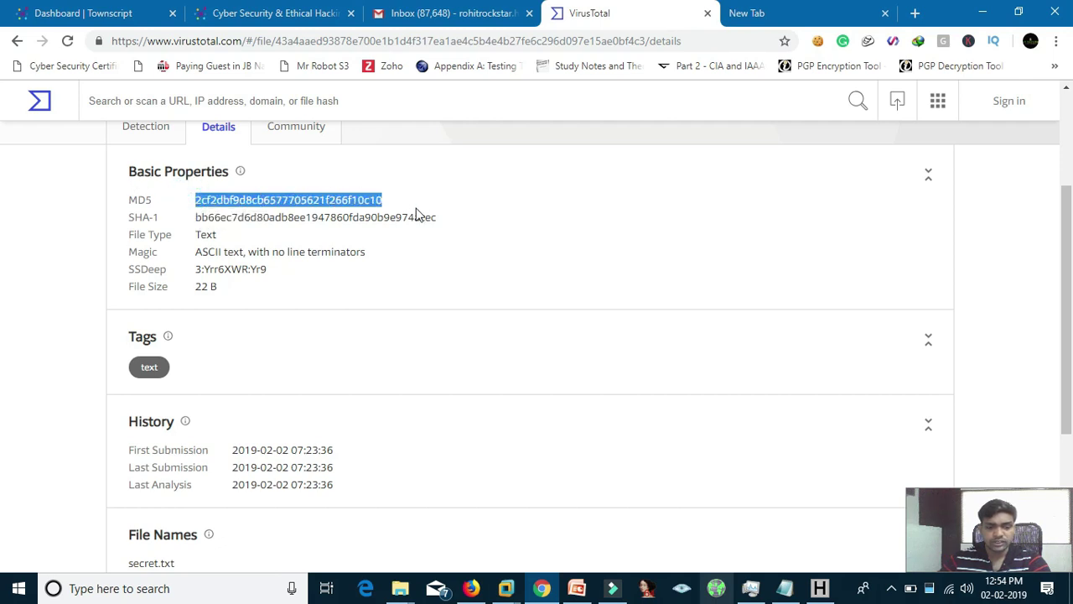
Paste VirusTotal's MD5 as a new sixth line in the Notepad hash list.
{"action": "left_click", "coordinate": [784, 588]}
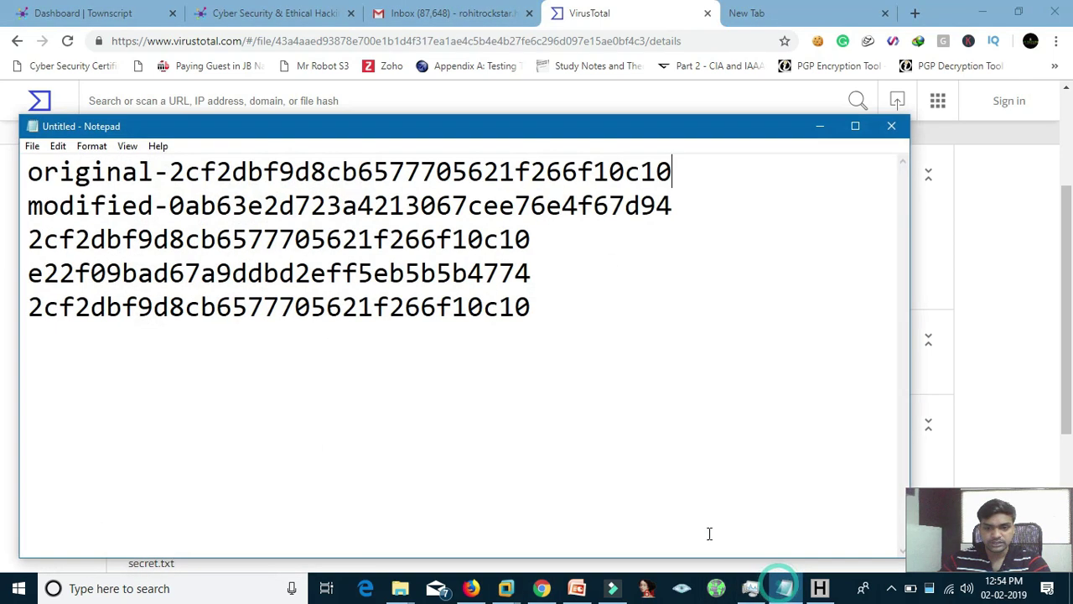
{"action": "left_click", "coordinate": [619, 312]}
{"action": "key", "text": "Return"}
{"action": "key", "text": "ctrl+v"}
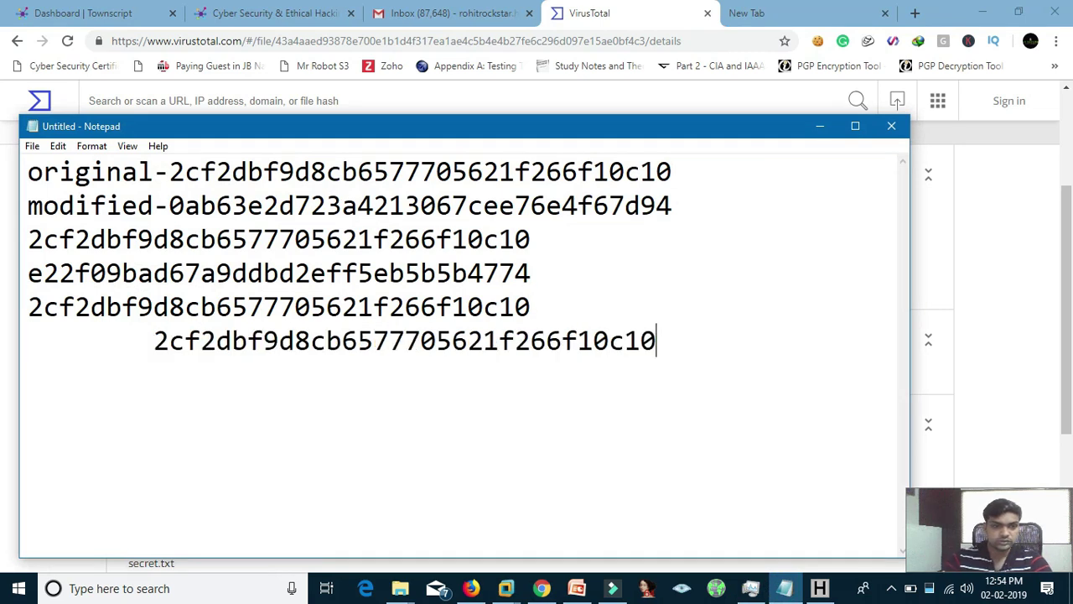
Compare the pasted hash against the original on line 1, then minimize Notepad.
{"action": "left_click_drag", "start_coordinate": [665, 345], "coordinate": [150, 339]}
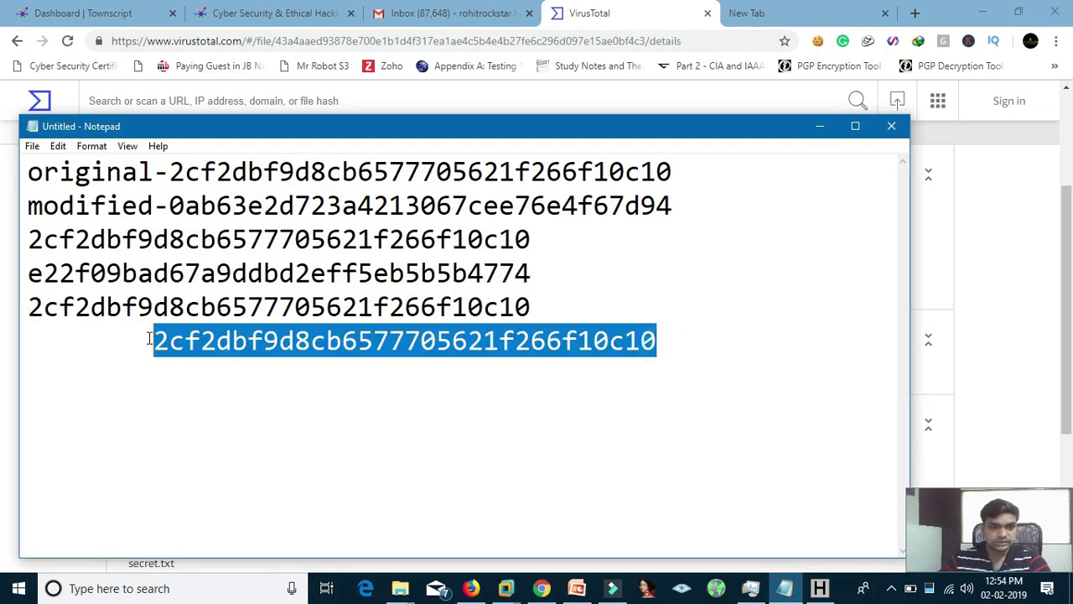
{"action": "left_click_drag", "start_coordinate": [170, 172], "coordinate": [672, 172]}
{"action": "left_click_drag", "start_coordinate": [693, 343], "coordinate": [149, 348]}
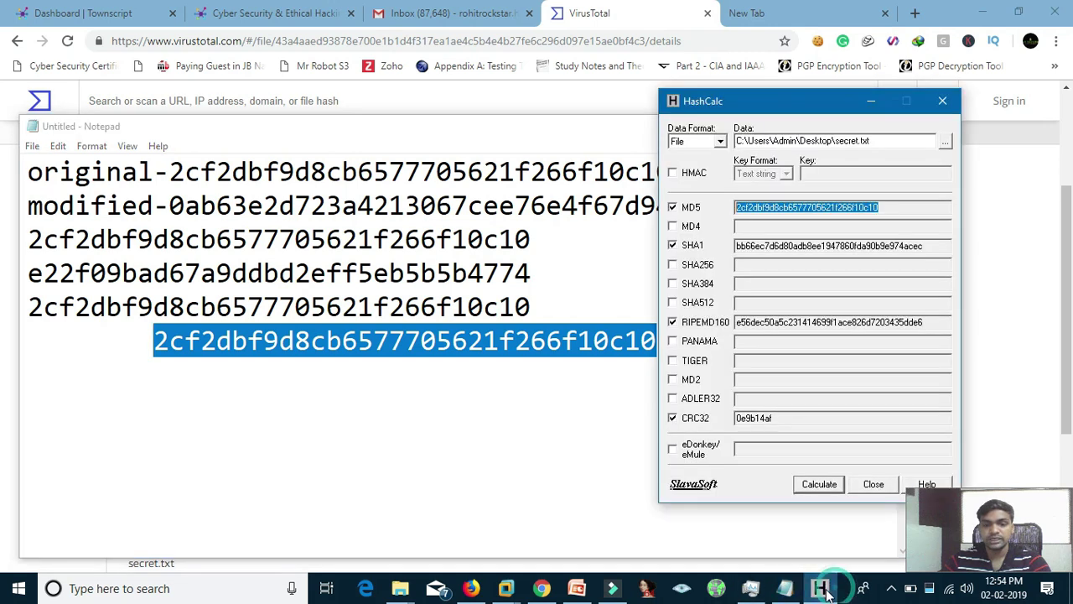
{"action": "left_click", "coordinate": [598, 437]}
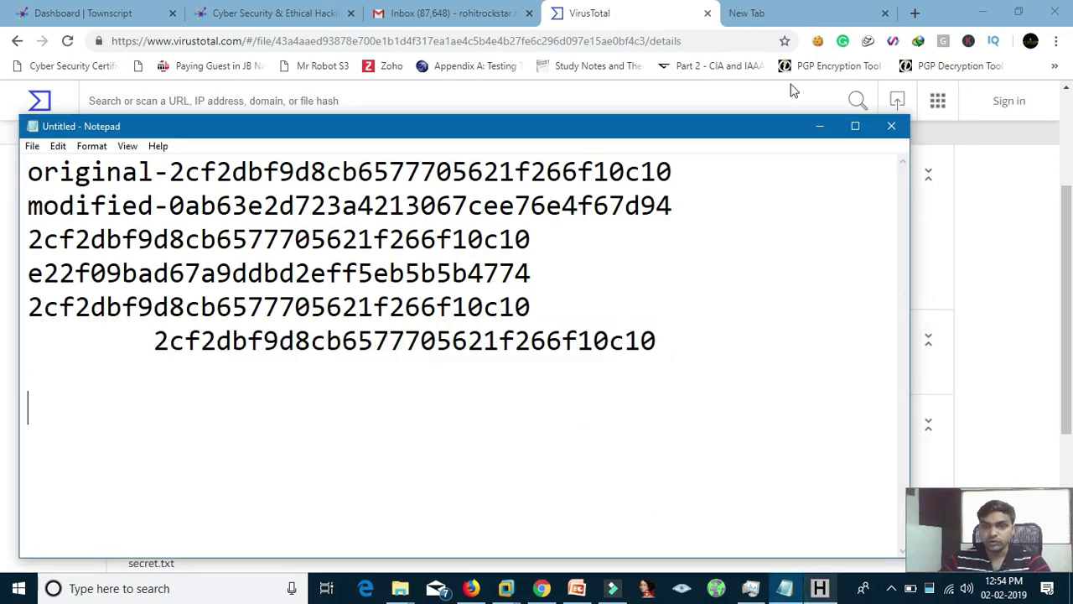
{"action": "left_click_drag", "start_coordinate": [676, 345], "coordinate": [151, 352]}
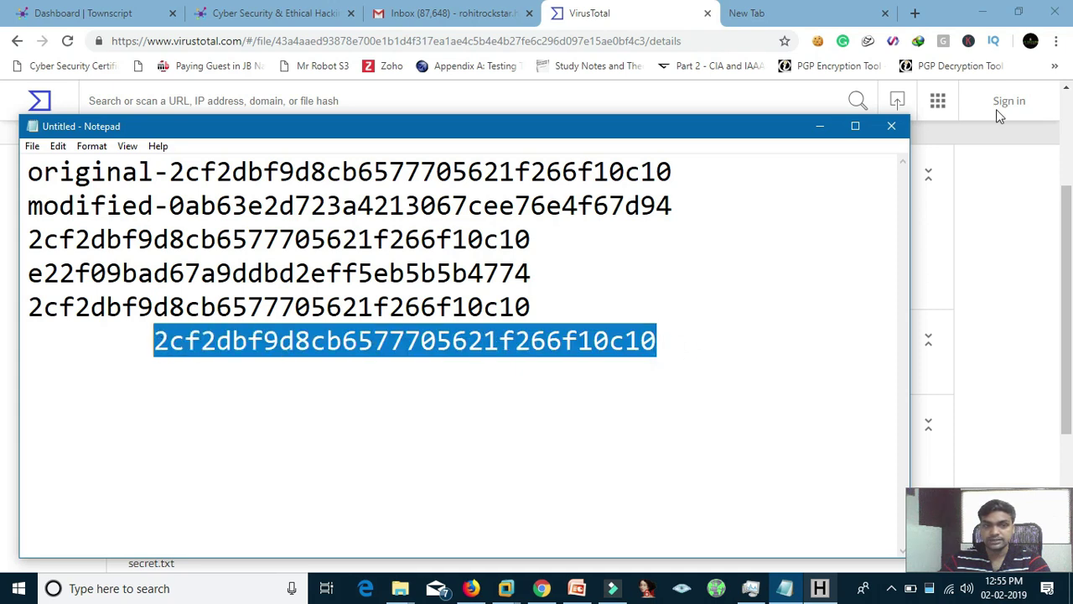
{"action": "left_click", "coordinate": [820, 126]}
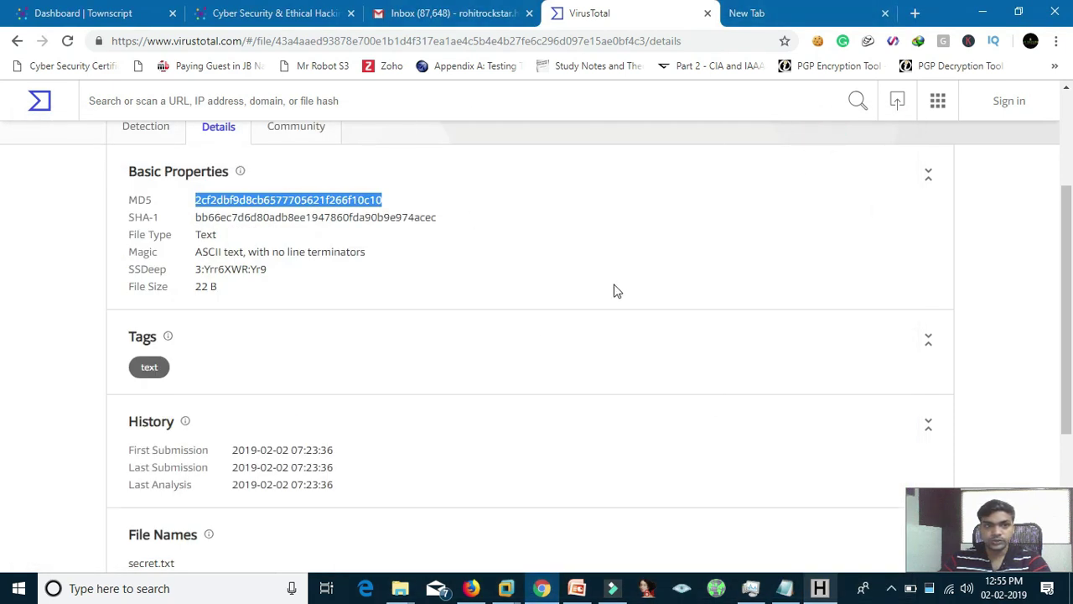
{"action": "scroll", "coordinate": [546, 334], "scroll_direction": "up", "scroll_amount": 3}
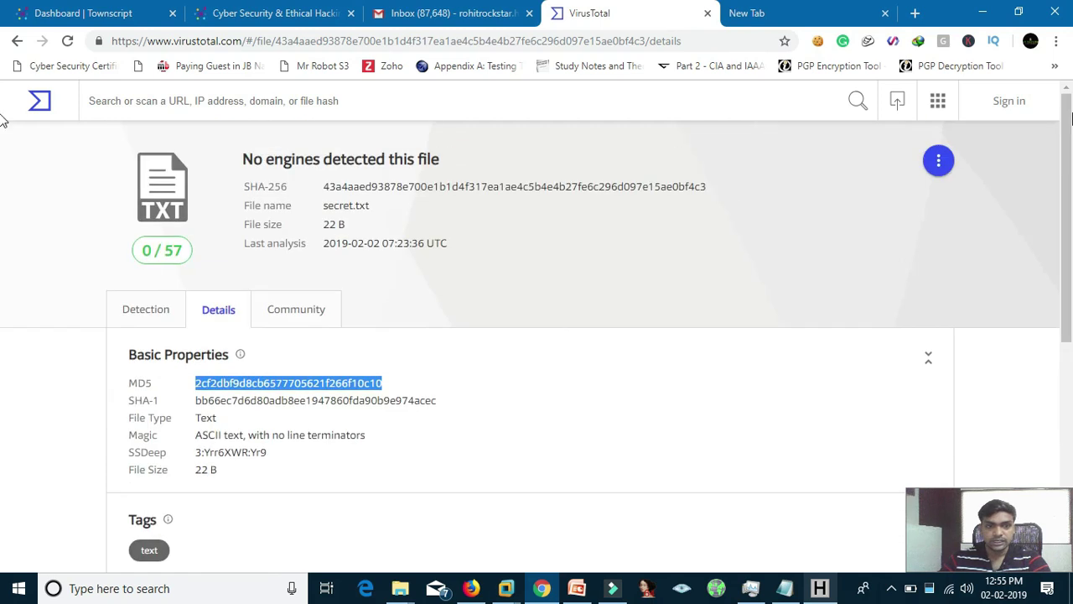
{"action": "scroll", "coordinate": [553, 237], "scroll_direction": "down", "scroll_amount": 5}
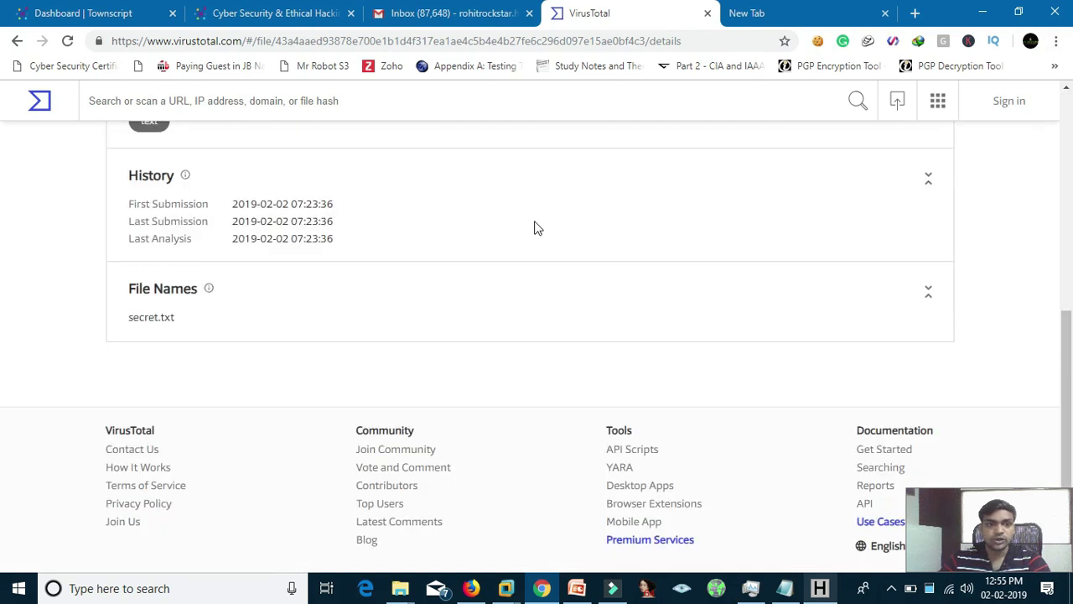
{"action": "scroll", "coordinate": [517, 313], "scroll_direction": "up", "scroll_amount": 5}
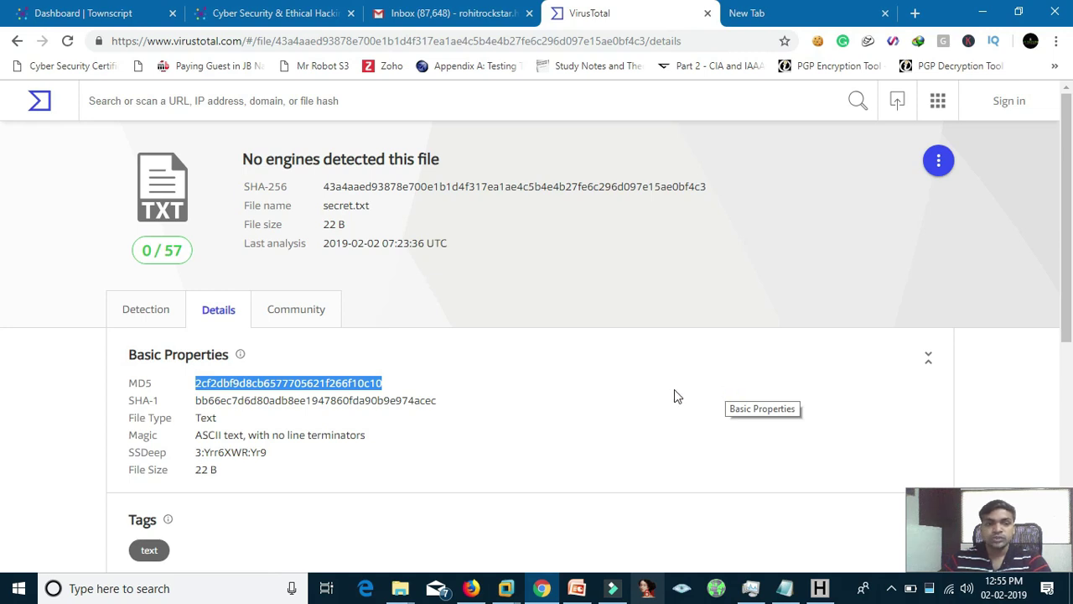
{"action": "scroll", "coordinate": [678, 398], "scroll_direction": "down", "scroll_amount": 5}
{"action": "scroll", "coordinate": [690, 410], "scroll_direction": "up", "scroll_amount": 5}
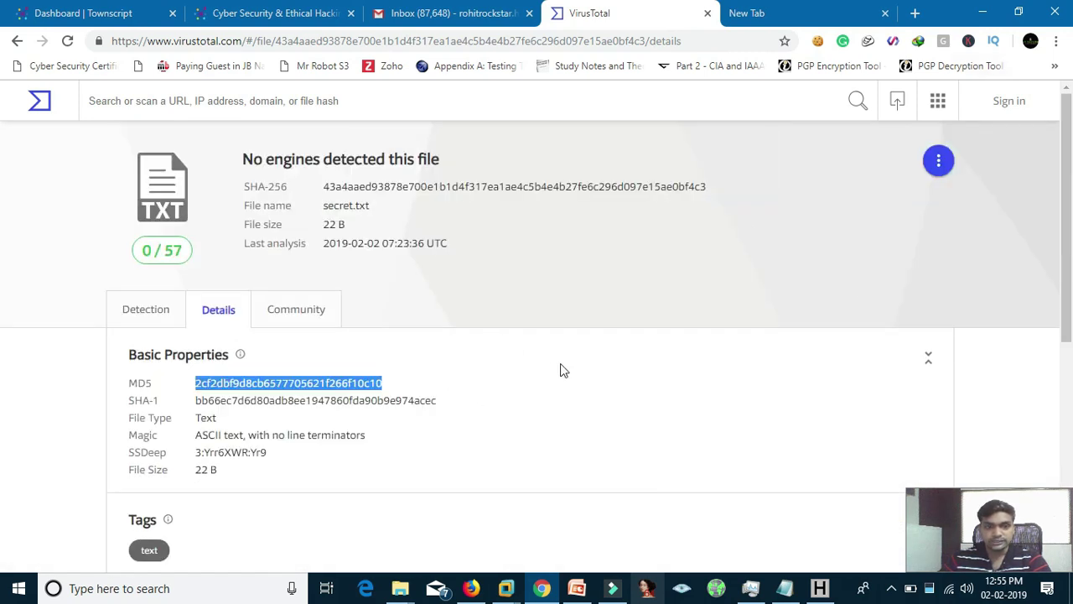